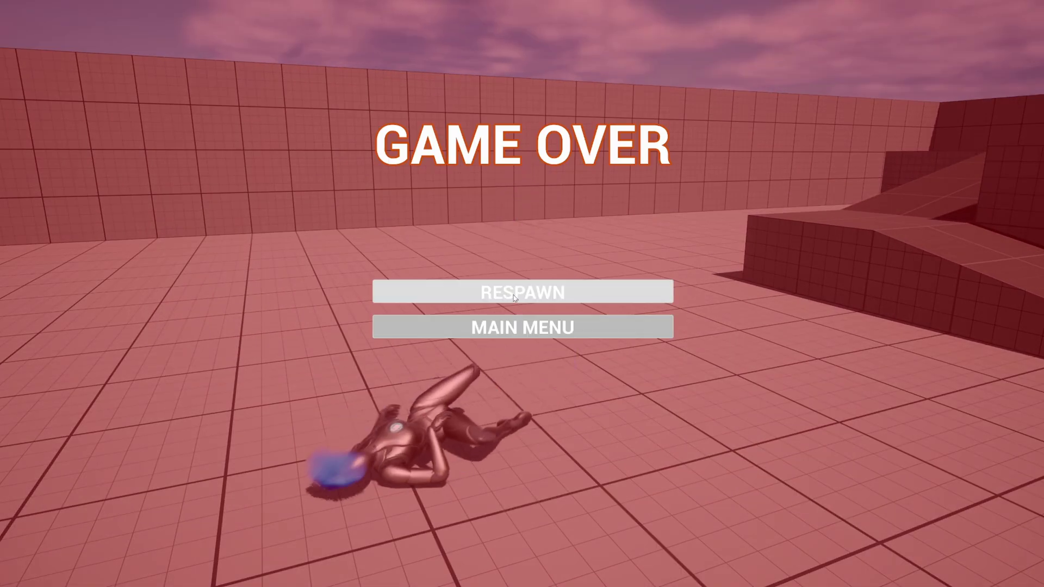
# Step: Try out the finished game over screen by respawning the character, killing it and respawning again
pyautogui.click(515, 293)
pyautogui.press('w')
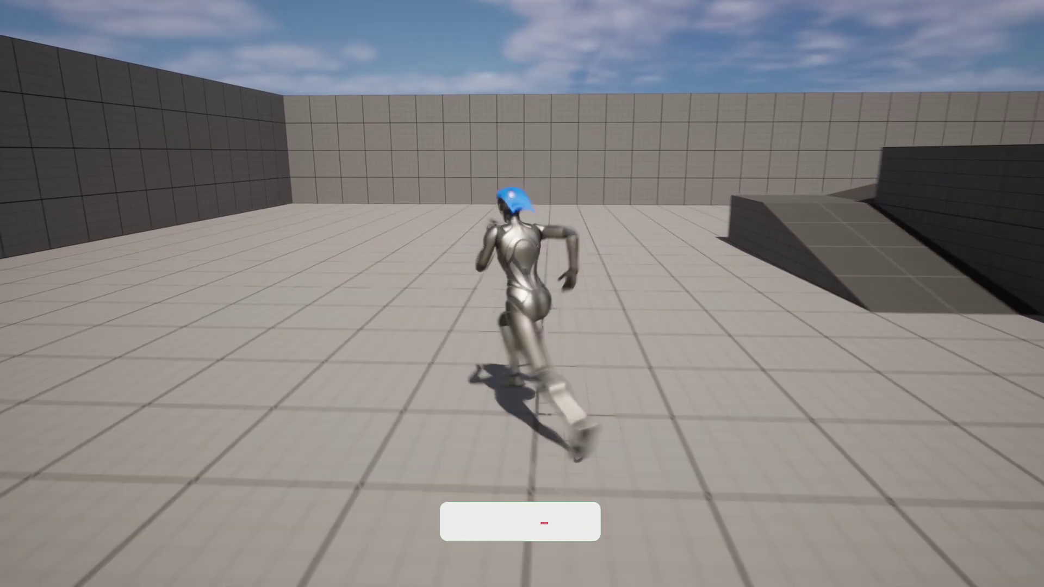
pyautogui.press('k')
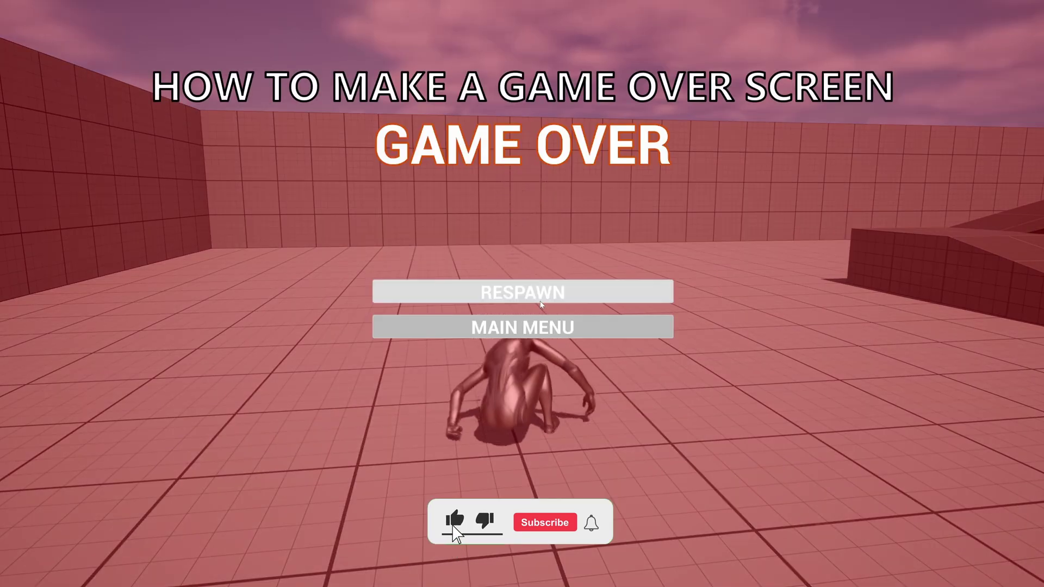
pyautogui.click(540, 300)
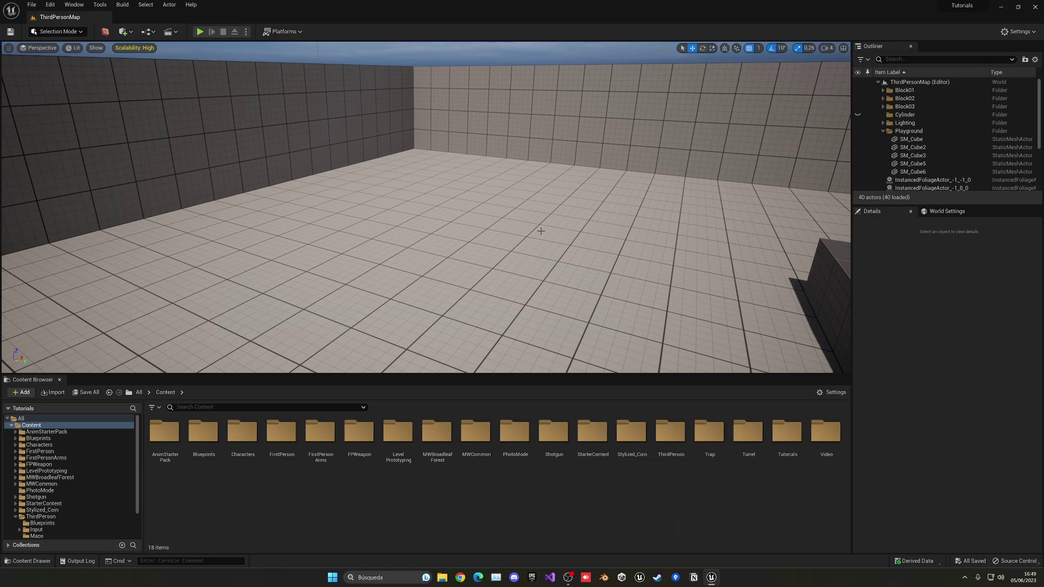
# Step: Create a Widget Blueprint based on User Widget in the Content folder and name it WB_GameOver
pyautogui.rightClick(306, 496)
pyautogui.moveTo(334, 486)
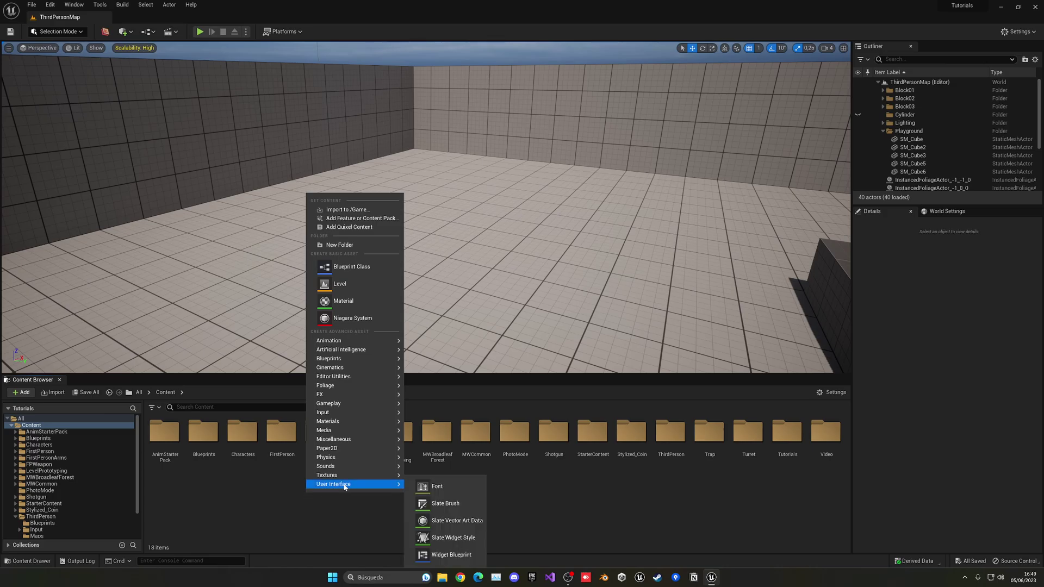
pyautogui.click(452, 554)
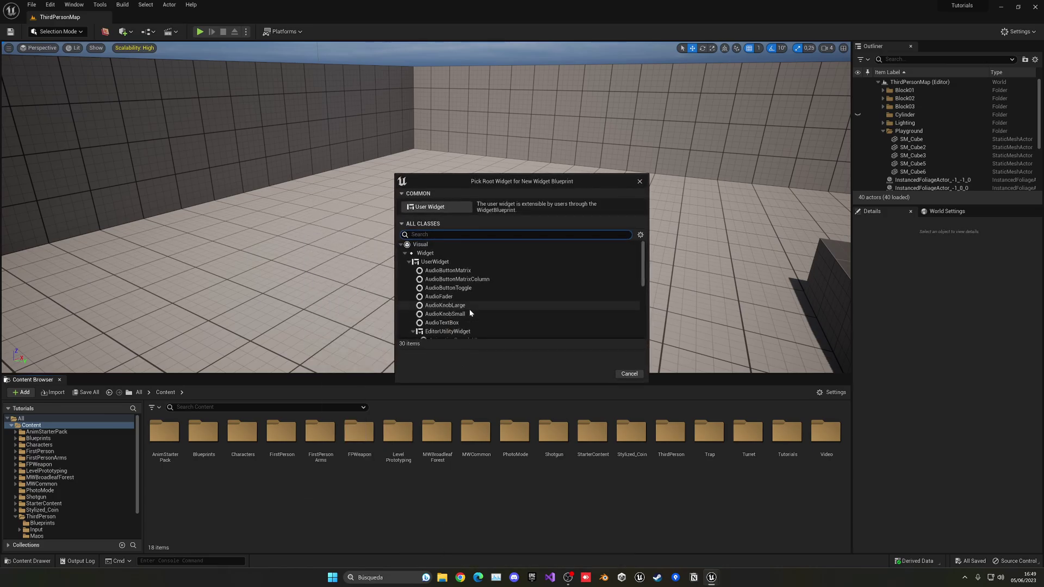
pyautogui.click(428, 207)
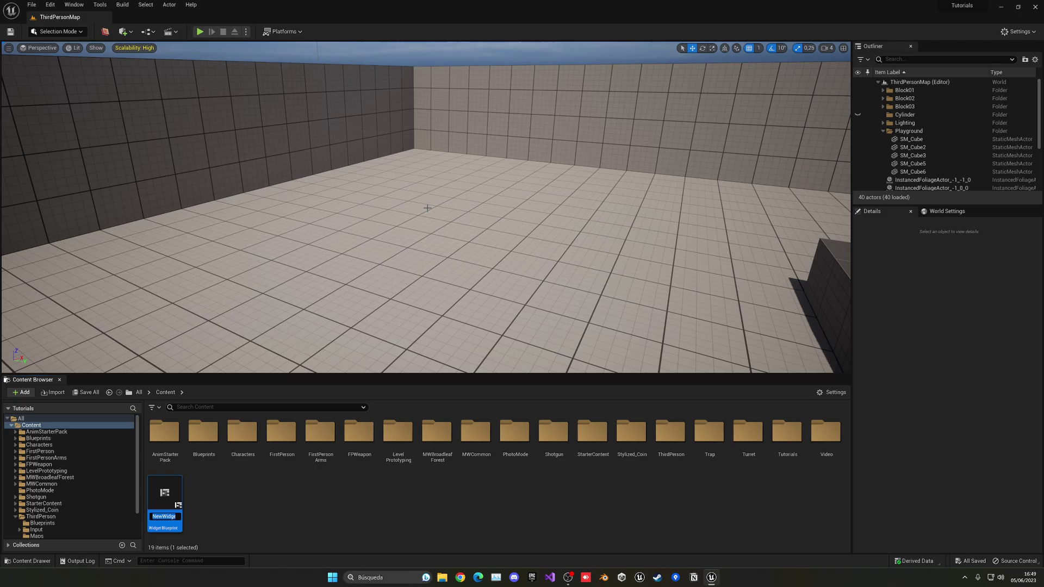
pyautogui.write('WB')
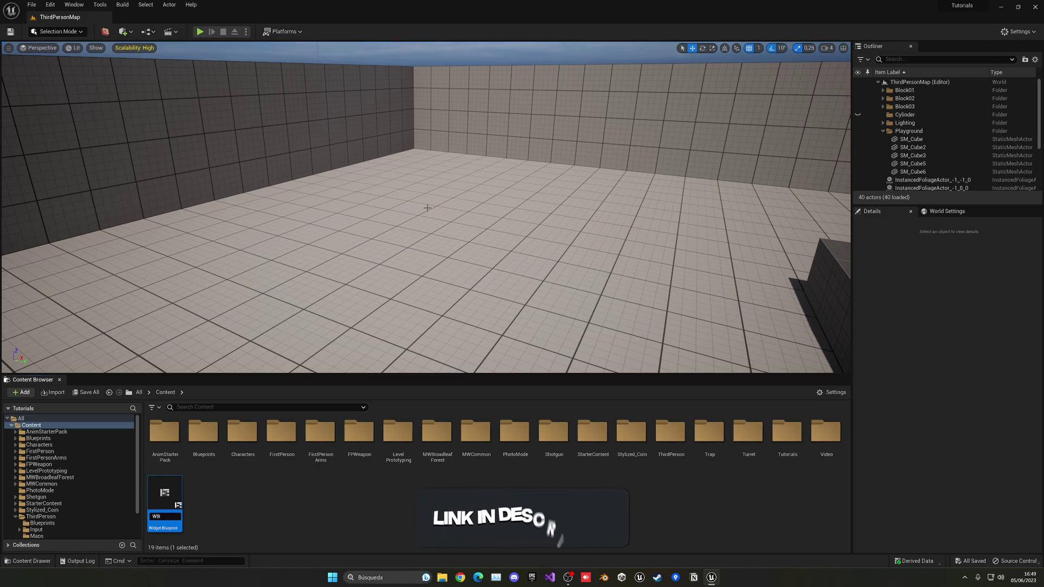
pyautogui.write('_Game')
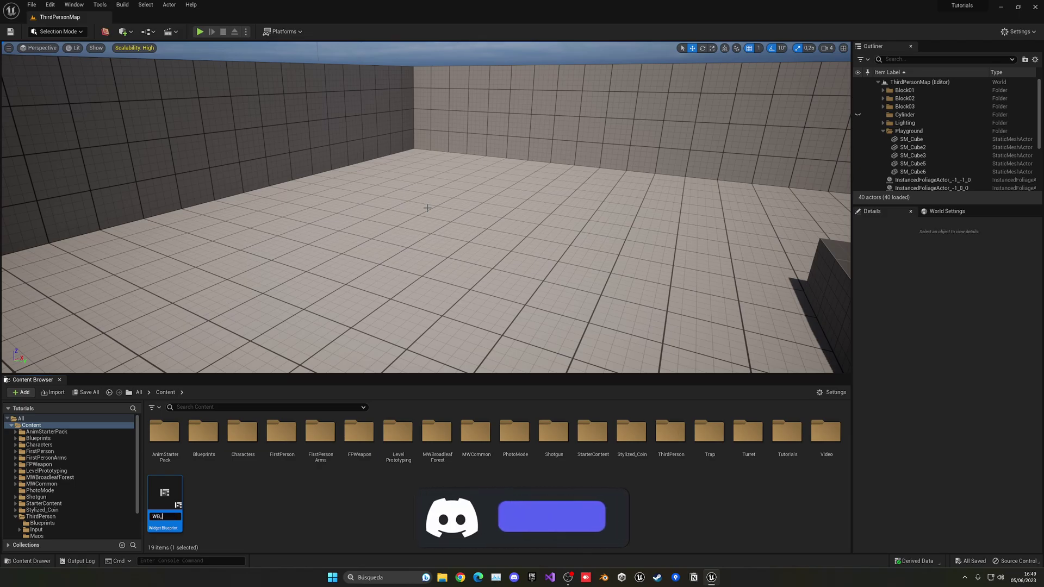
pyautogui.write('Over')
pyautogui.press('Return')
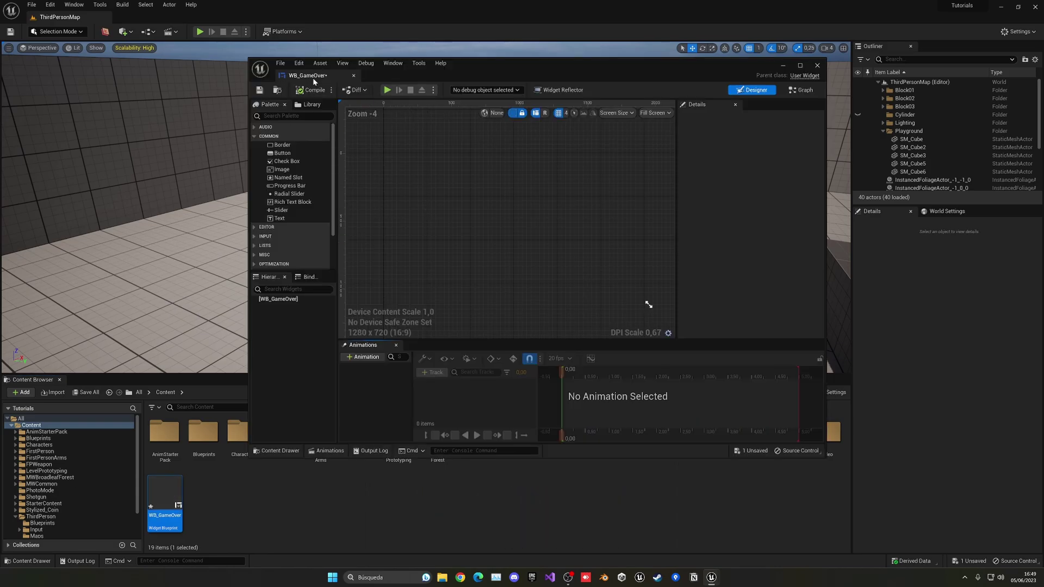
# Step: Dock the WB_GameOver editor beside the ThirdPersonMap tab and add a Canvas Panel as the widget's root
pyautogui.moveTo(312, 77); pyautogui.dragTo(225, 23)
pyautogui.scroll(-3, 410, 133)
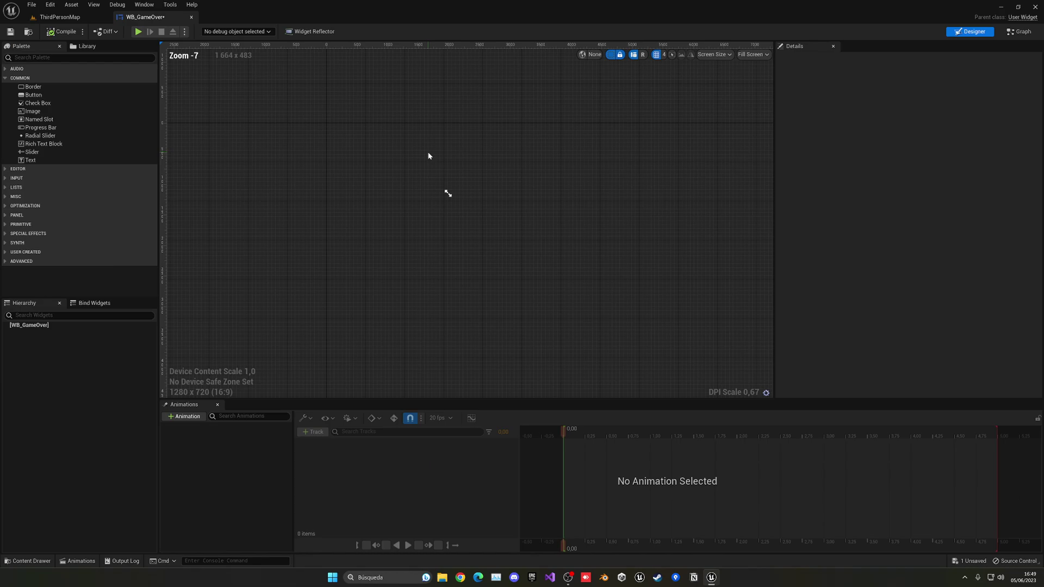
pyautogui.write('ca')
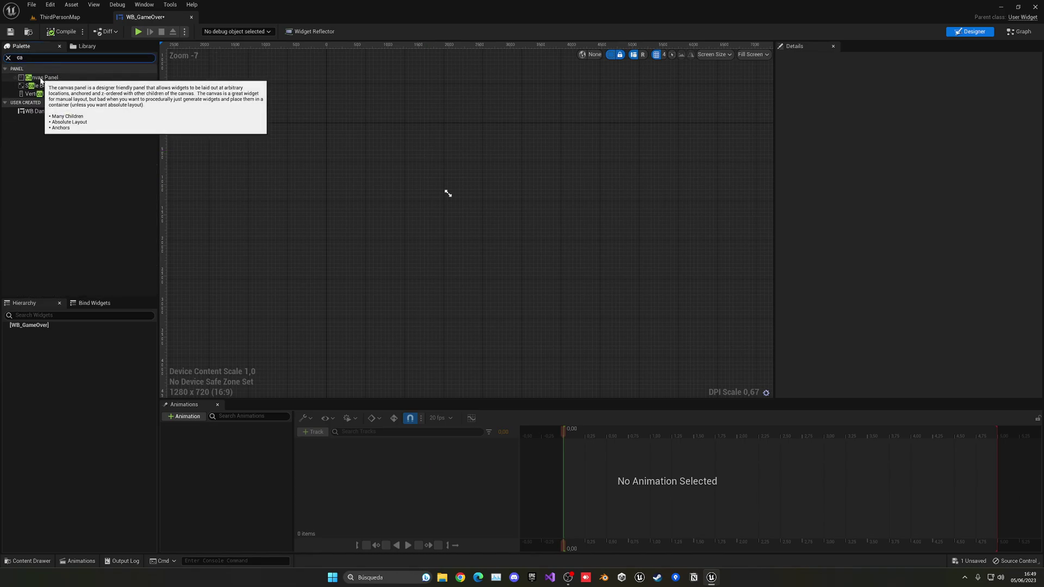
pyautogui.moveTo(42, 77); pyautogui.dragTo(52, 326)
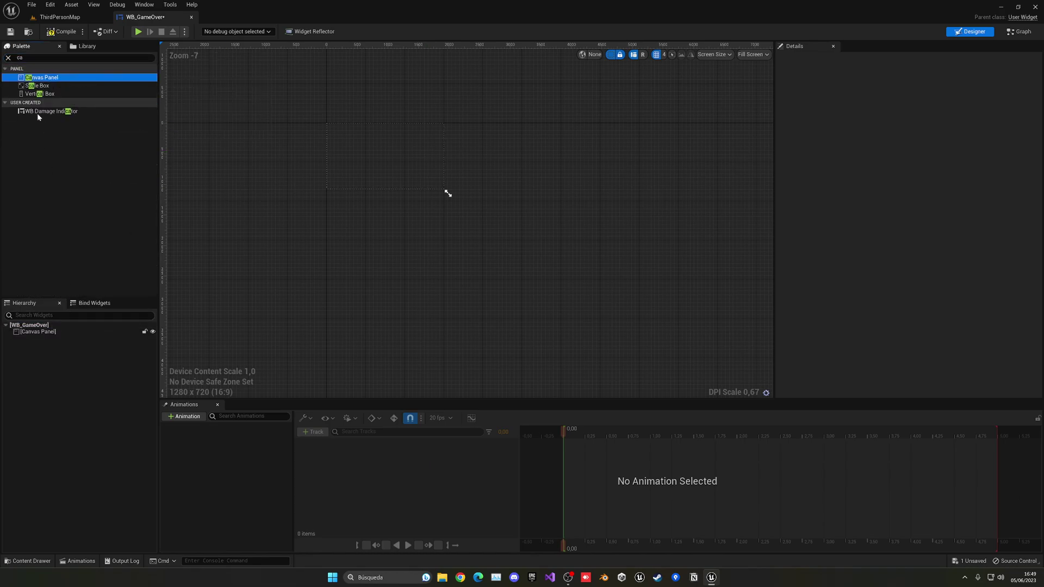
pyautogui.click(8, 58)
# Step: Add an Image to the canvas panel and anchor it to stretch across the full screen
pyautogui.scroll(3, 491, 224)
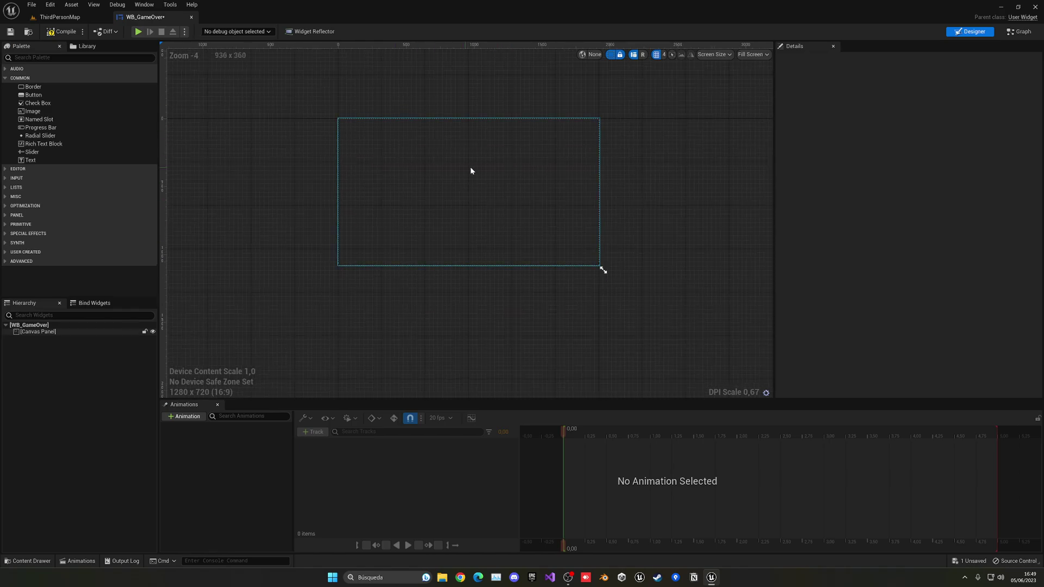
pyautogui.scroll(2, 471, 171)
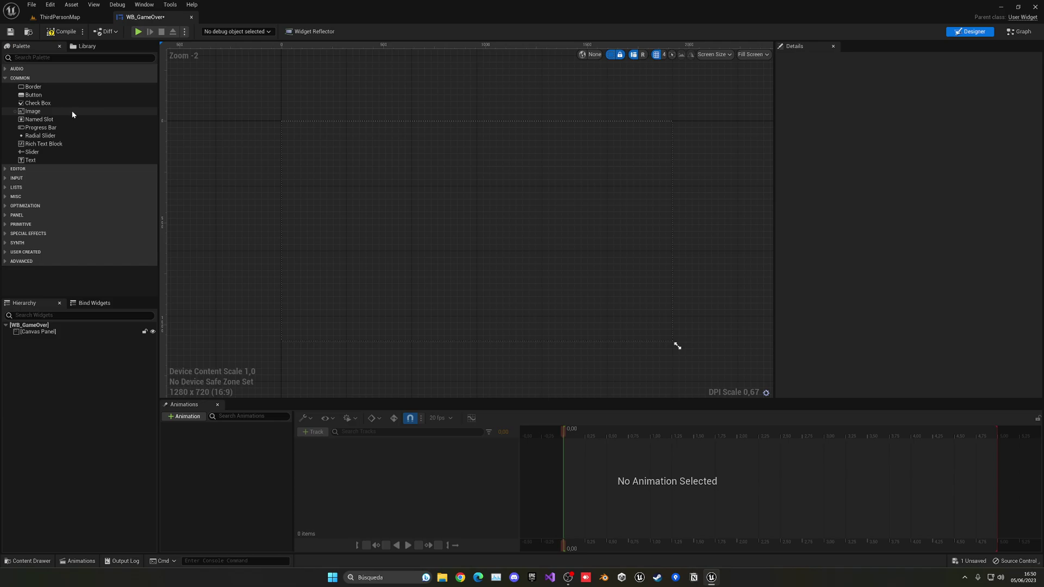
pyautogui.moveTo(73, 114); pyautogui.dragTo(402, 188)
pyautogui.click(920, 100)
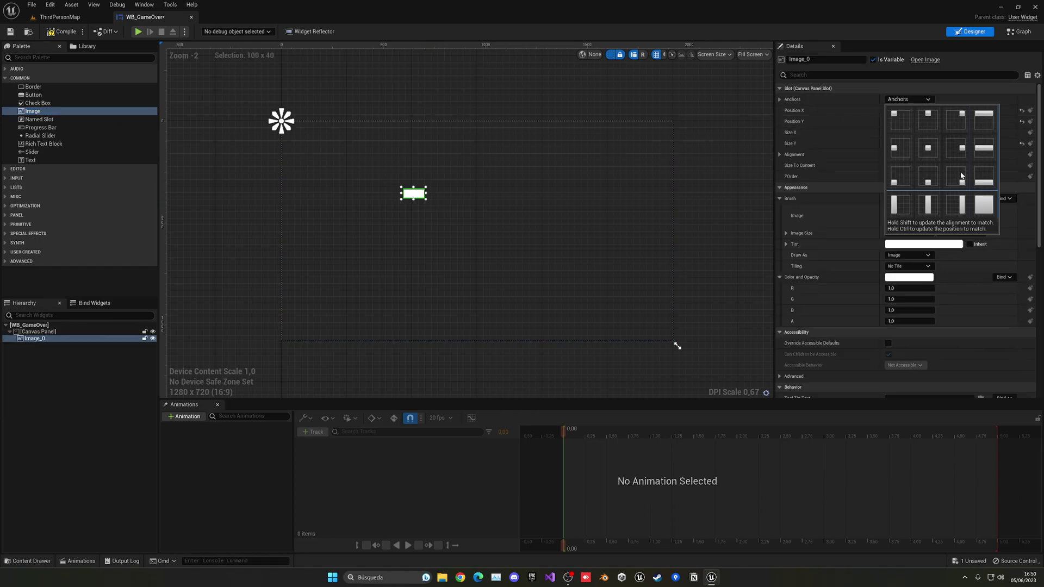
pyautogui.click(983, 206)
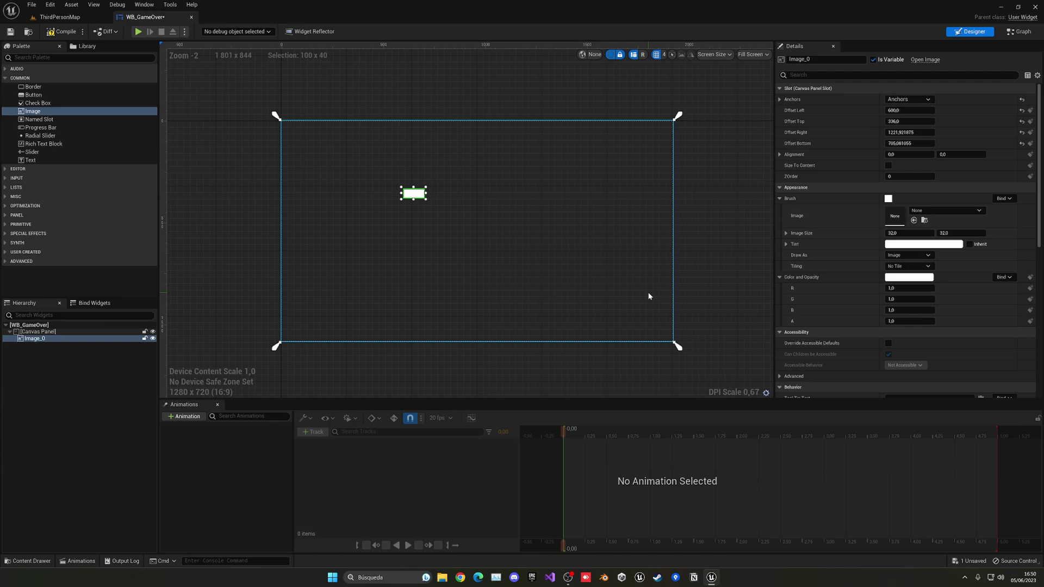
# Step: Set the image's left, top, right and bottom offsets to 0 so it fills the canvas
pyautogui.click(910, 112)
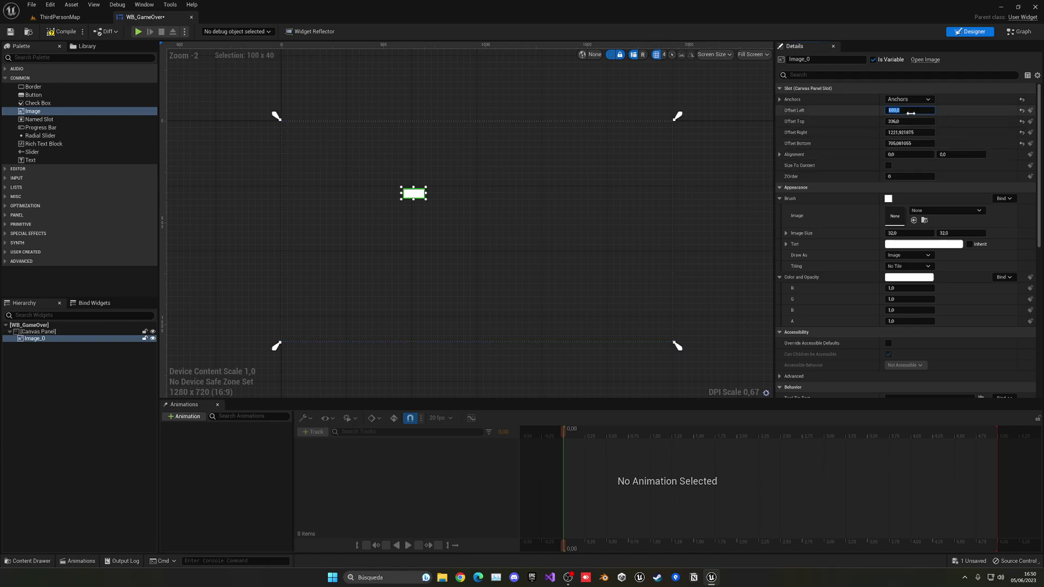
pyautogui.write('0')
pyautogui.press('Return')
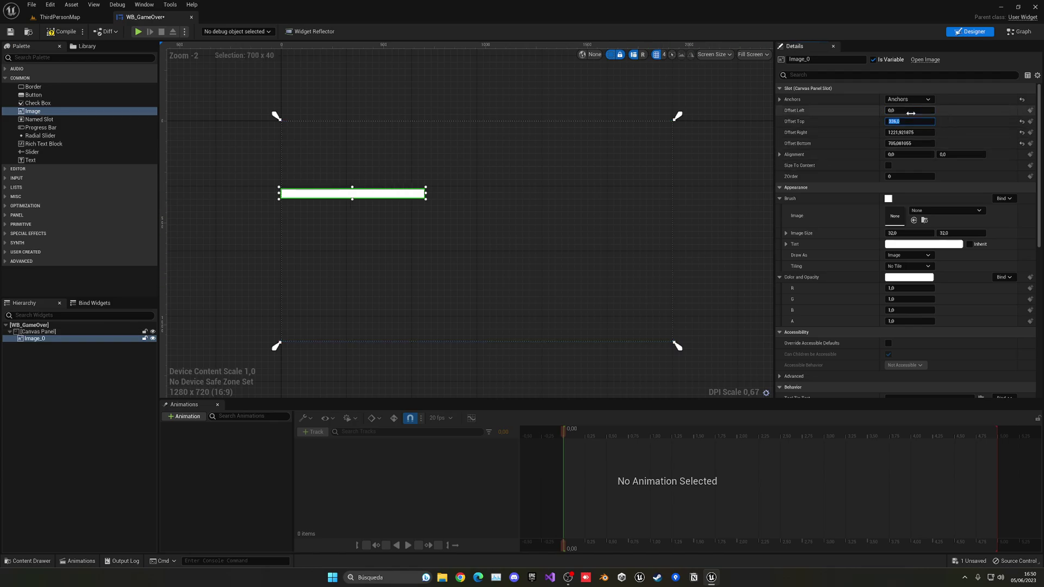
pyautogui.write('0')
pyautogui.press('Return')
pyautogui.write('0')
pyautogui.press('Return')
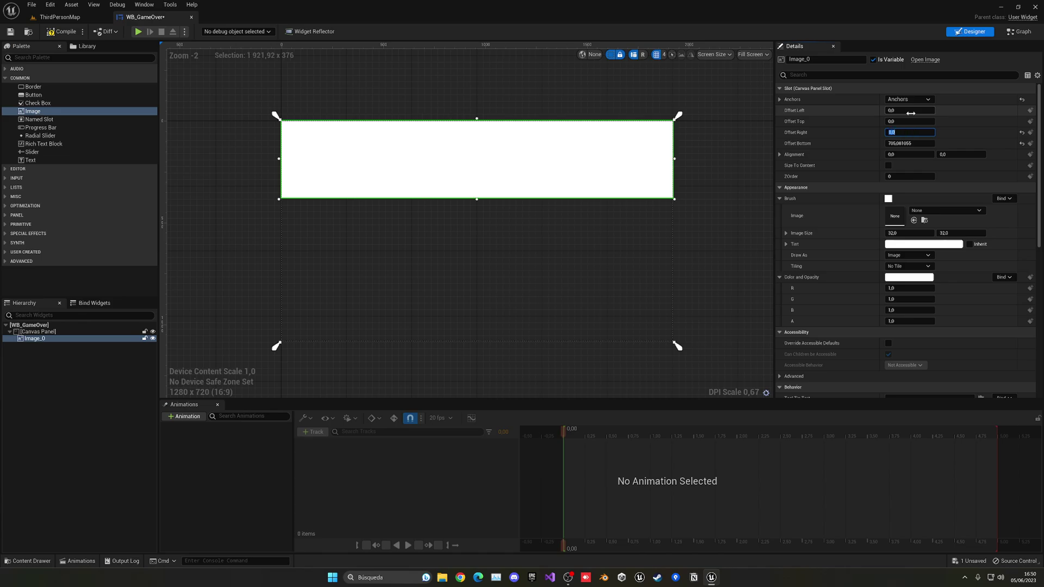
pyautogui.press('Tab')
pyautogui.write('0')
pyautogui.press('Return')
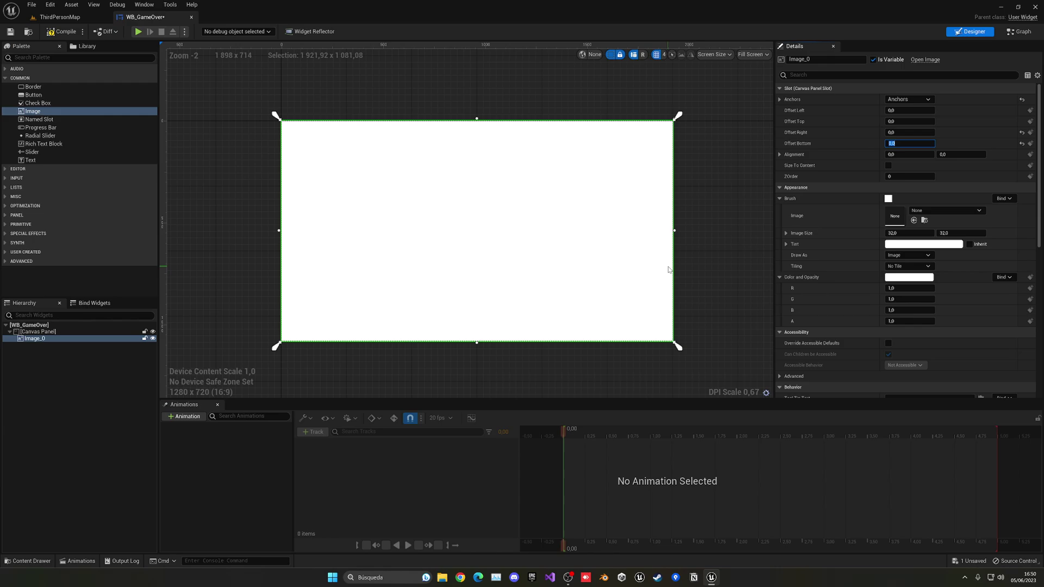
# Step: Set the image's Color and Opacity to red with an alpha of 0,3
pyautogui.click(779, 198)
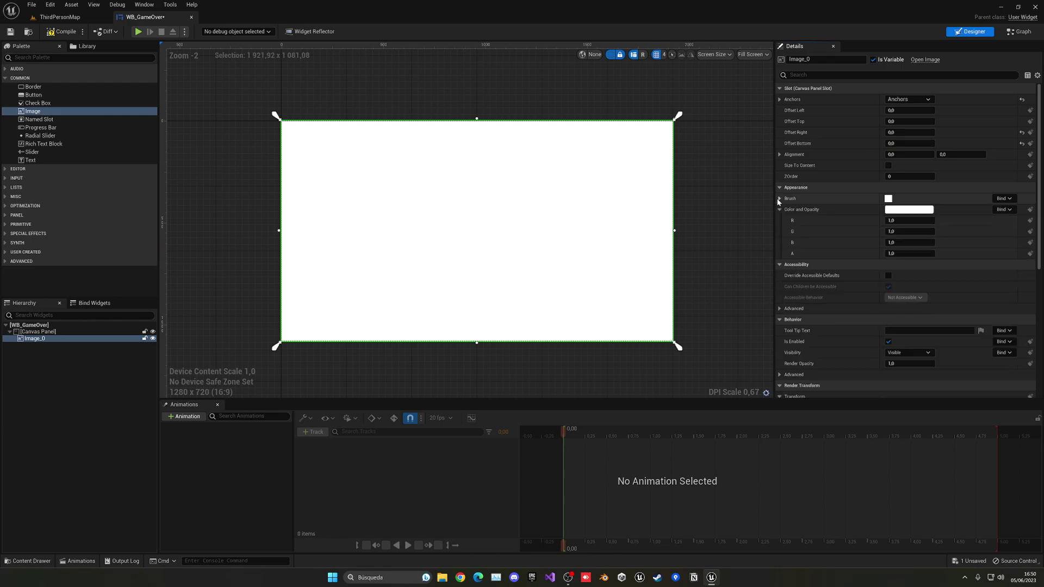
pyautogui.click(786, 198)
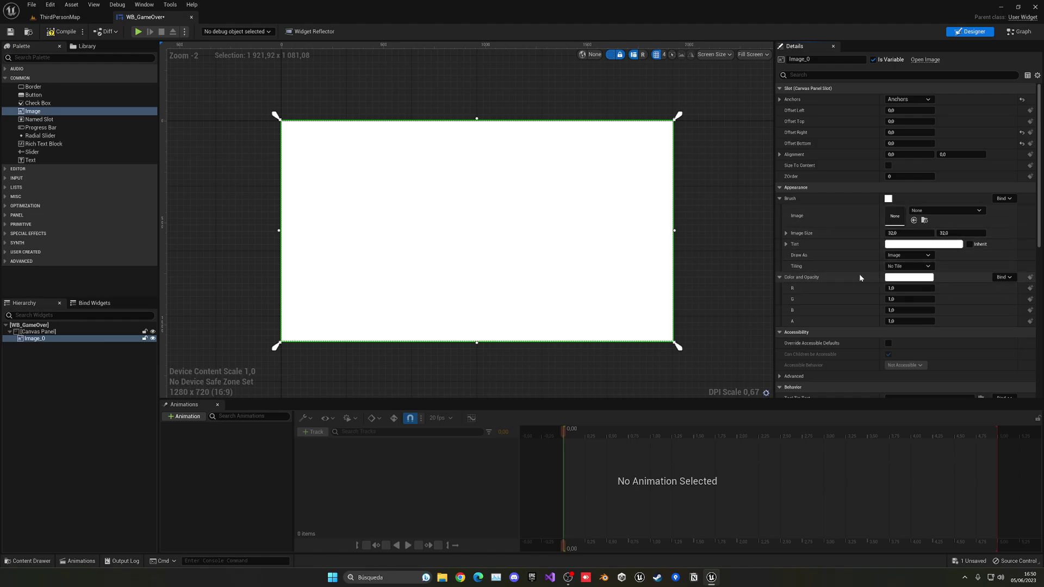
pyautogui.click(783, 198)
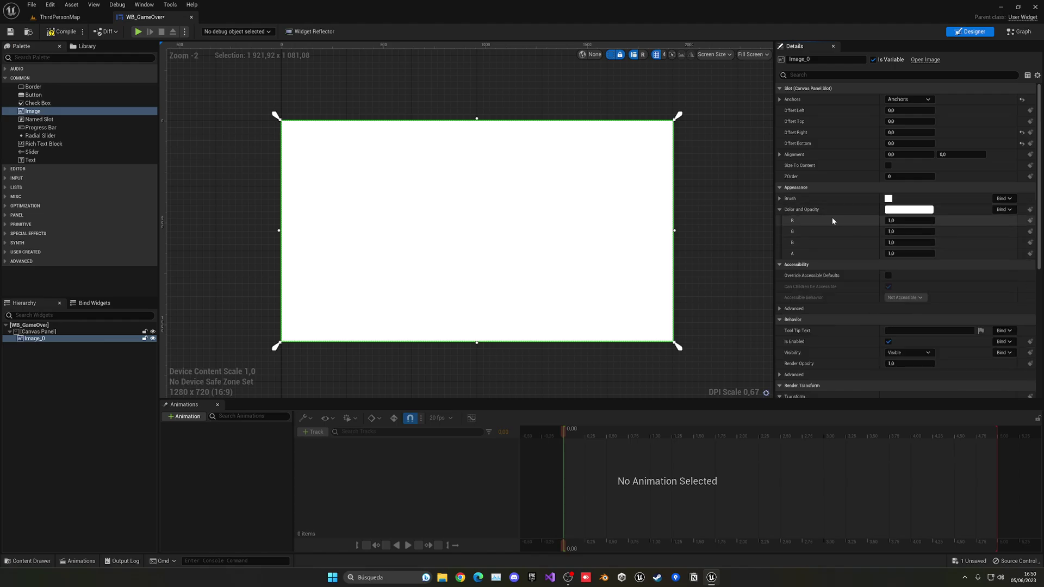
pyautogui.click(911, 212)
pyautogui.moveTo(807, 278); pyautogui.dragTo(853, 276)
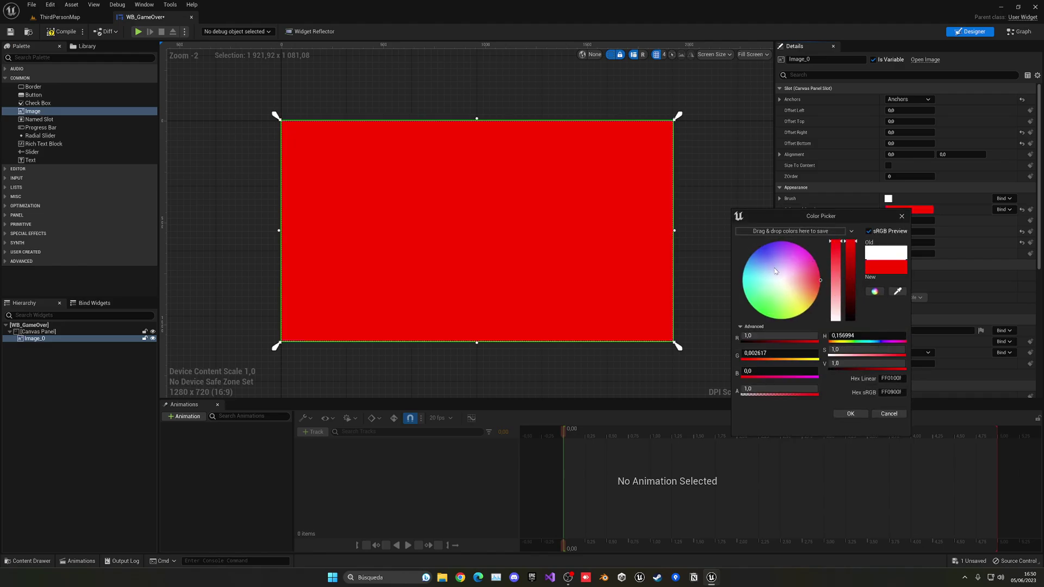
pyautogui.click(768, 389)
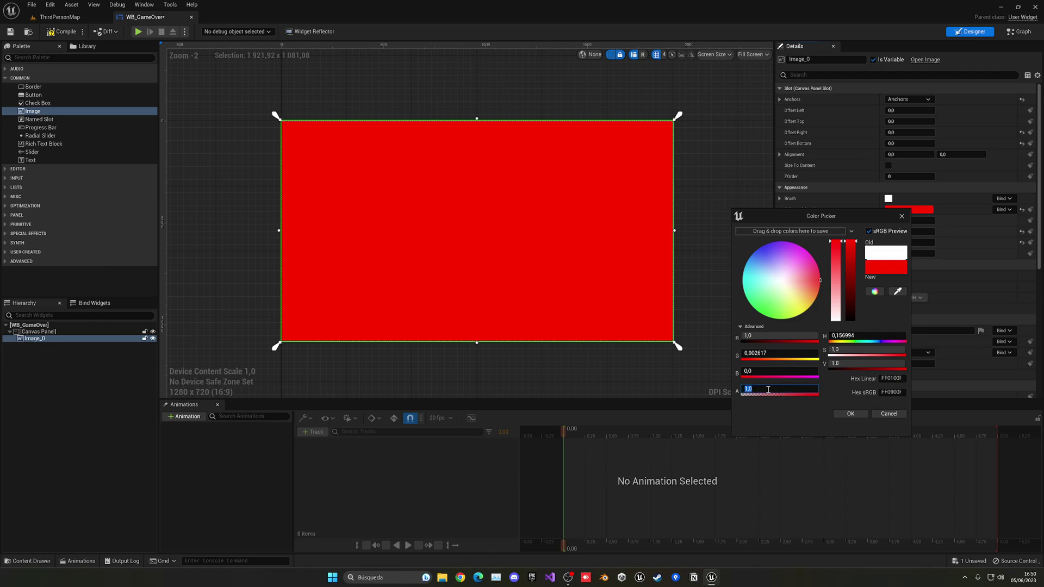
pyautogui.write('0,3')
pyautogui.press('Return')
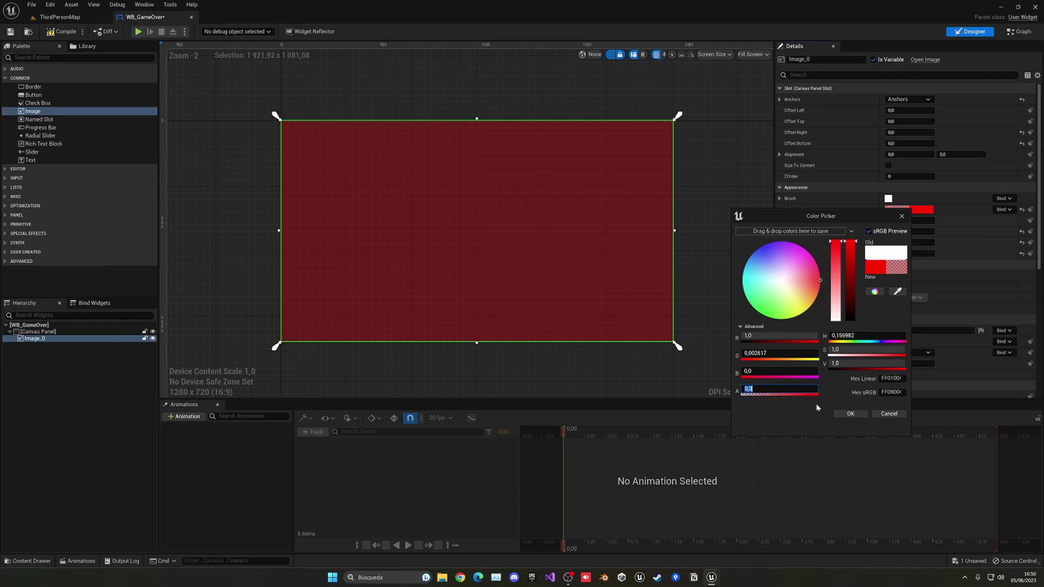
pyautogui.click(851, 412)
# Step: Add a Text block to the canvas panel over the red image and anchor it to the centre
pyautogui.scroll(1, 598, 305)
pyautogui.click(531, 289)
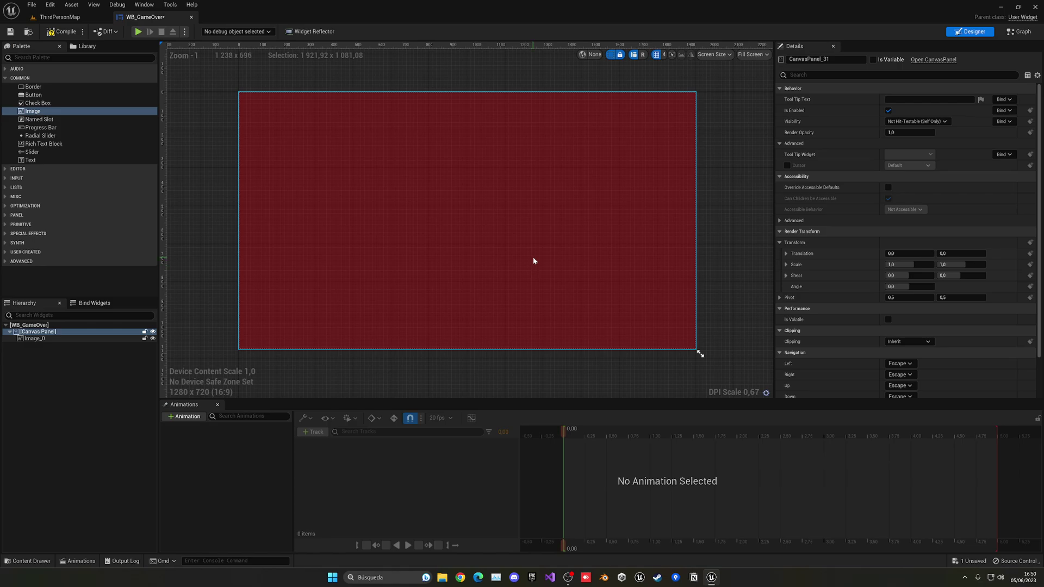
pyautogui.click(82, 161)
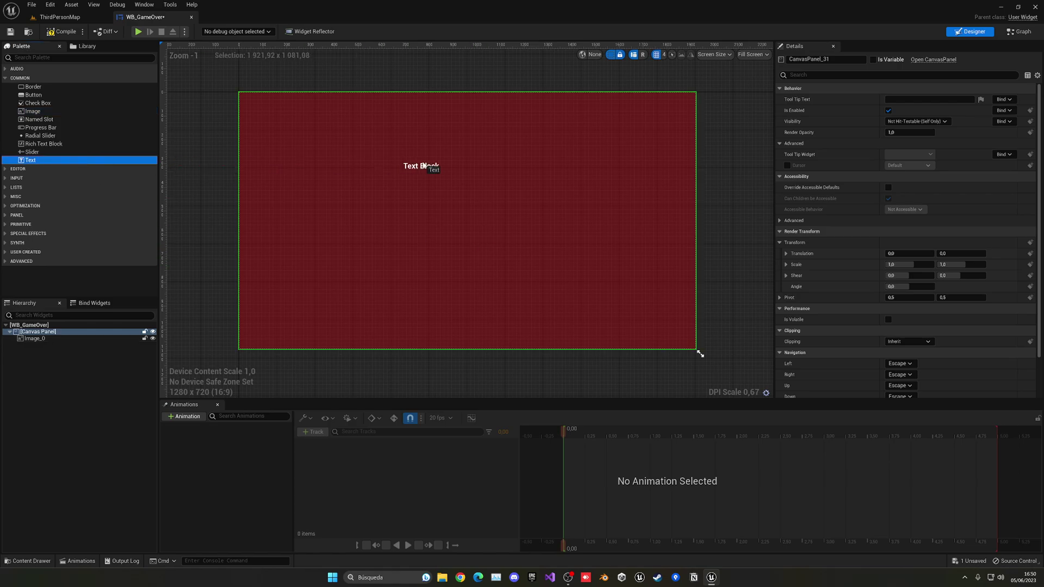
pyautogui.moveTo(422, 165); pyautogui.dragTo(424, 166)
pyautogui.click(903, 99)
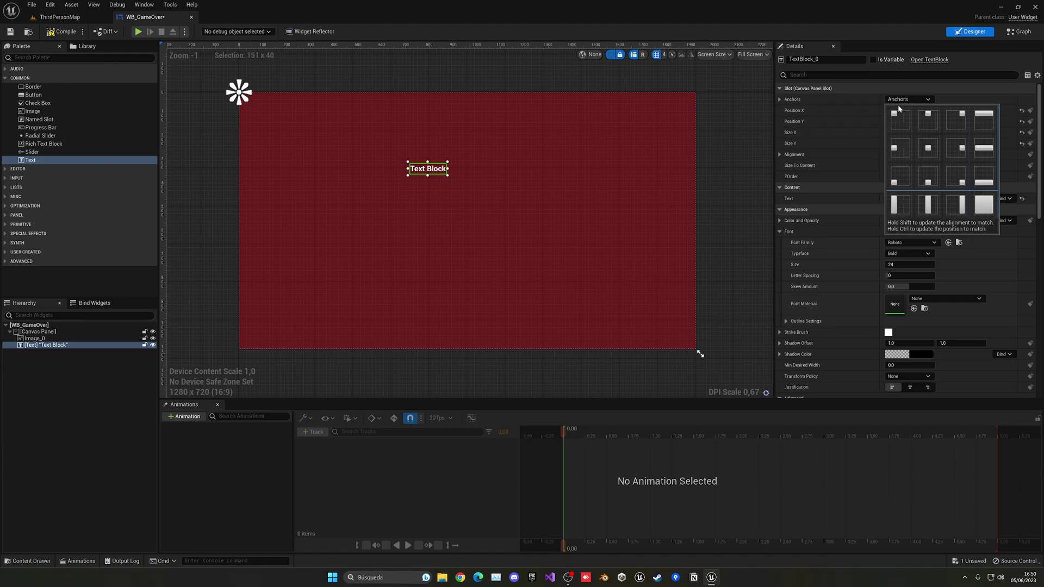
pyautogui.click(934, 146)
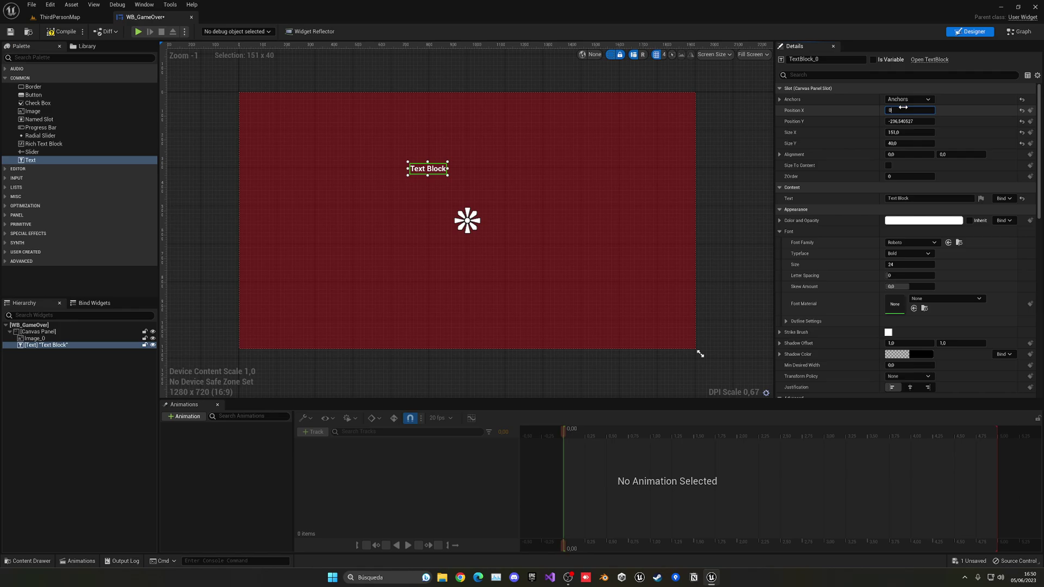
# Step: Set the text block's Position X and Position Y to 0
pyautogui.press('Tab')
pyautogui.write('0')
pyautogui.press('Return')
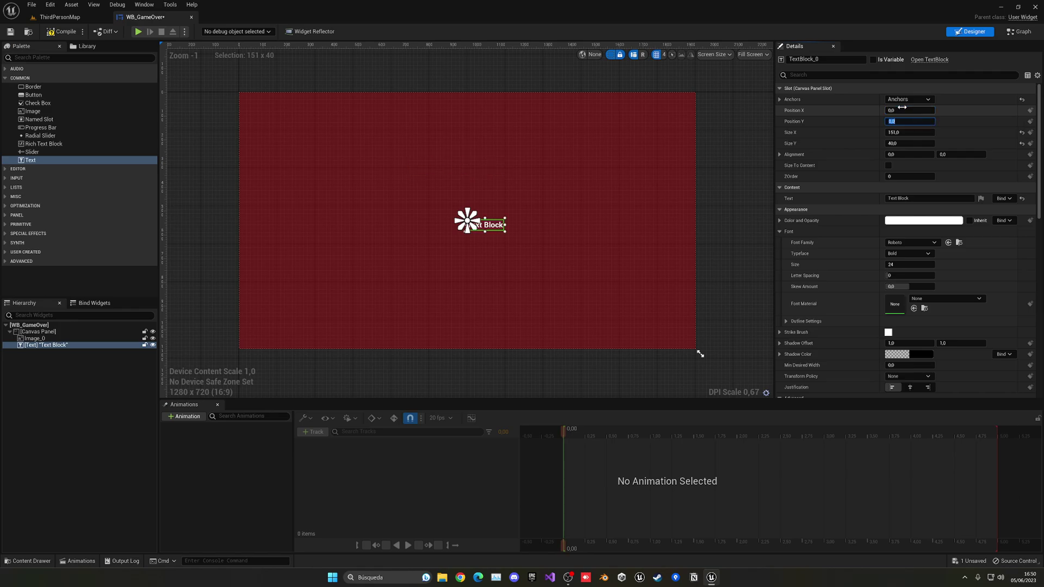
# Step: Change the text block's content to GAME OVER and set its font size to 70
pyautogui.click(891, 198)
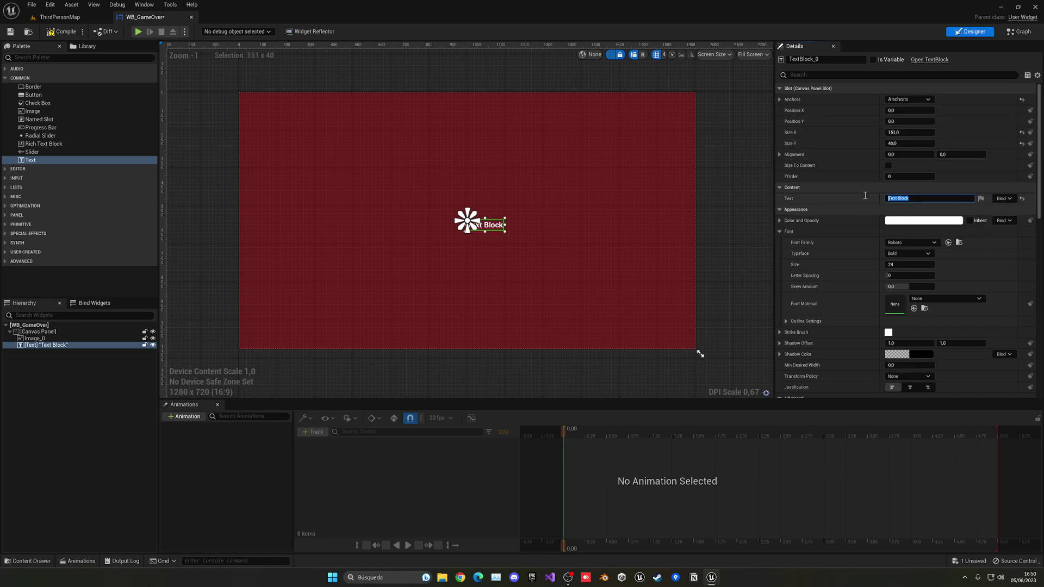
pyautogui.write('GAME OVER')
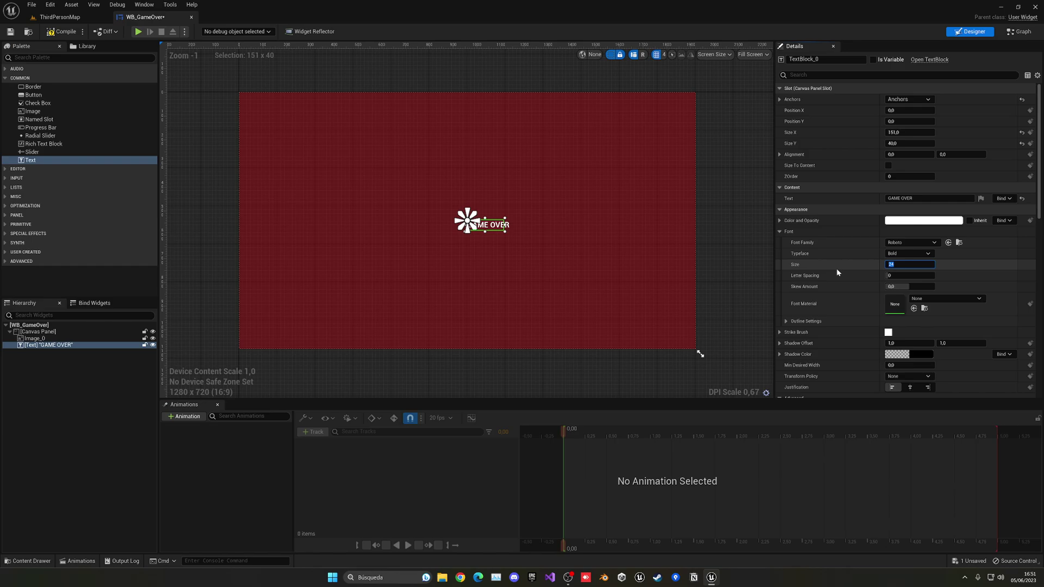
pyautogui.write('50')
pyautogui.press('Return')
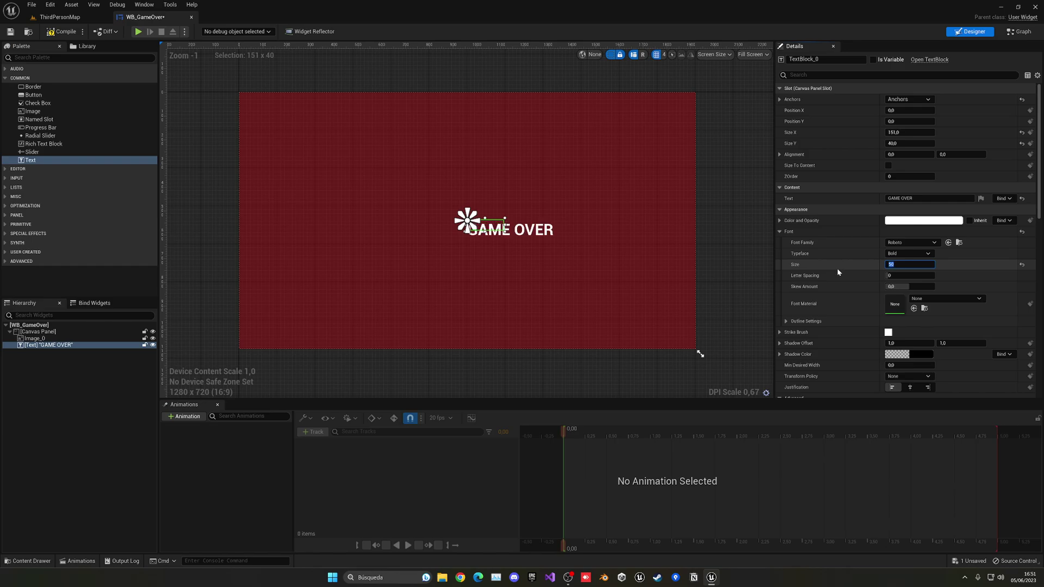
pyautogui.write('70')
pyautogui.press('Return')
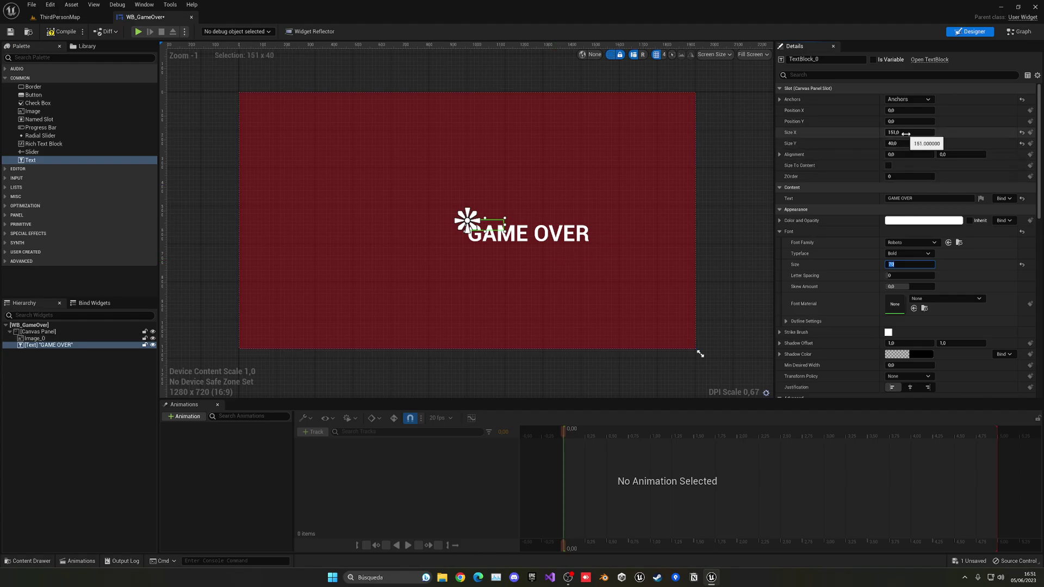
# Step: Resize the GAME OVER text block to about 521 by 112 and centre its justification
pyautogui.moveTo(910, 132); pyautogui.dragTo(952, 142)
pyautogui.scroll(-2, 810, 320)
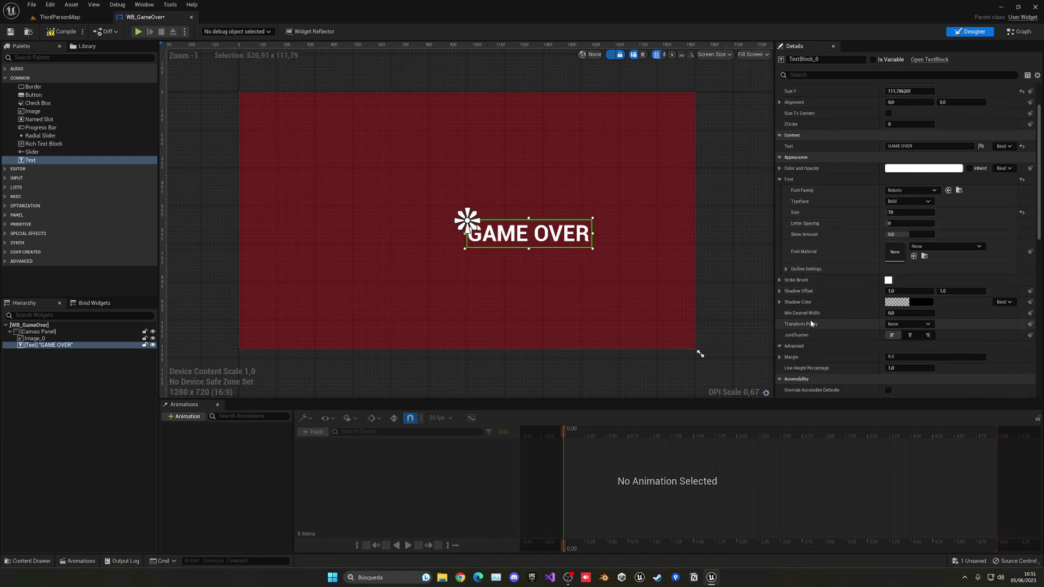
pyautogui.click(911, 334)
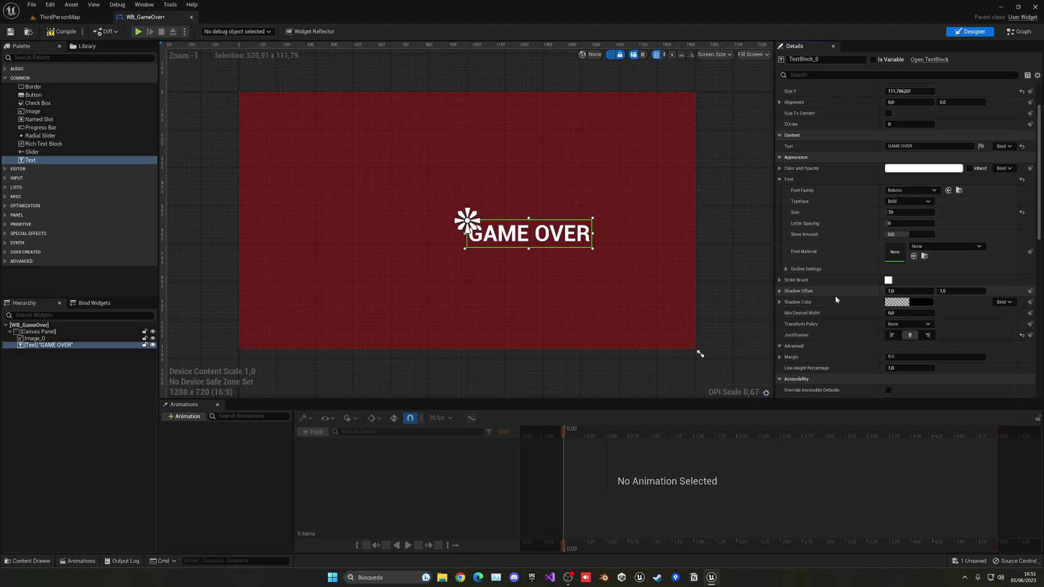
pyautogui.scroll(2, 835, 299)
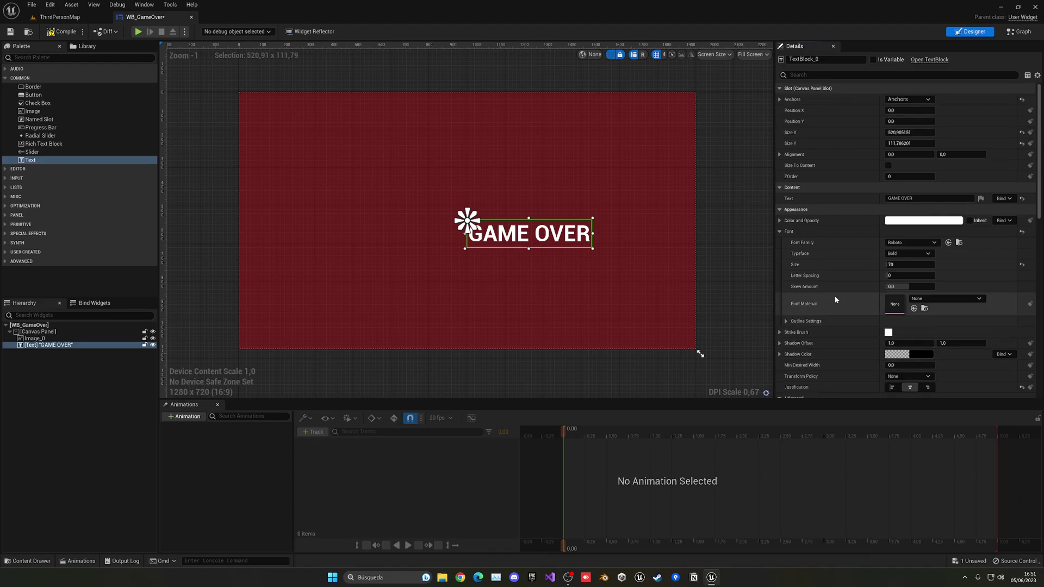
# Step: Give the GAME OVER text a crimson outline colour and set its Outline Size to 3
pyautogui.scroll(-2, 836, 299)
pyautogui.click(790, 270)
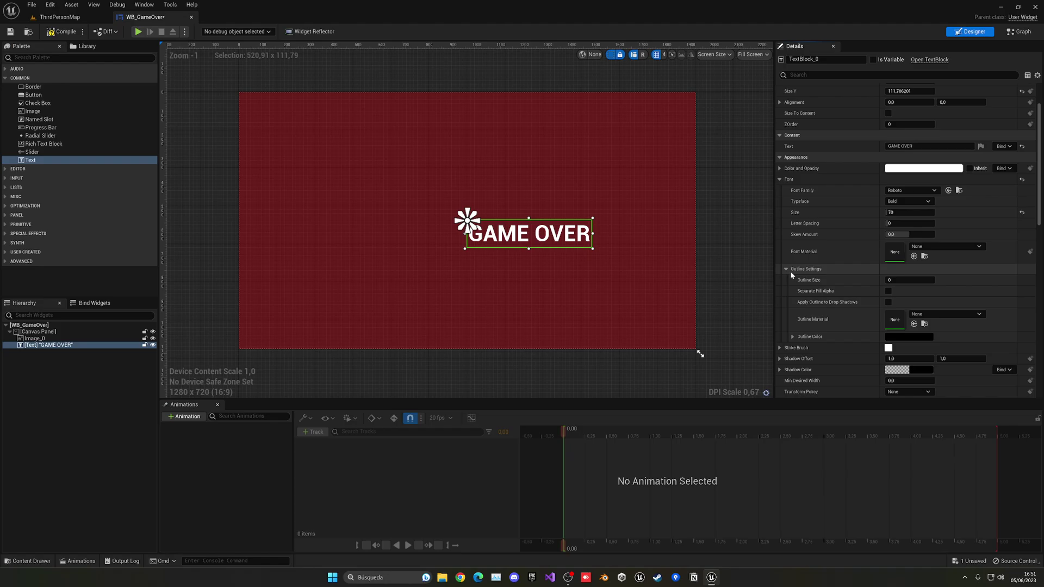
pyautogui.click(794, 337)
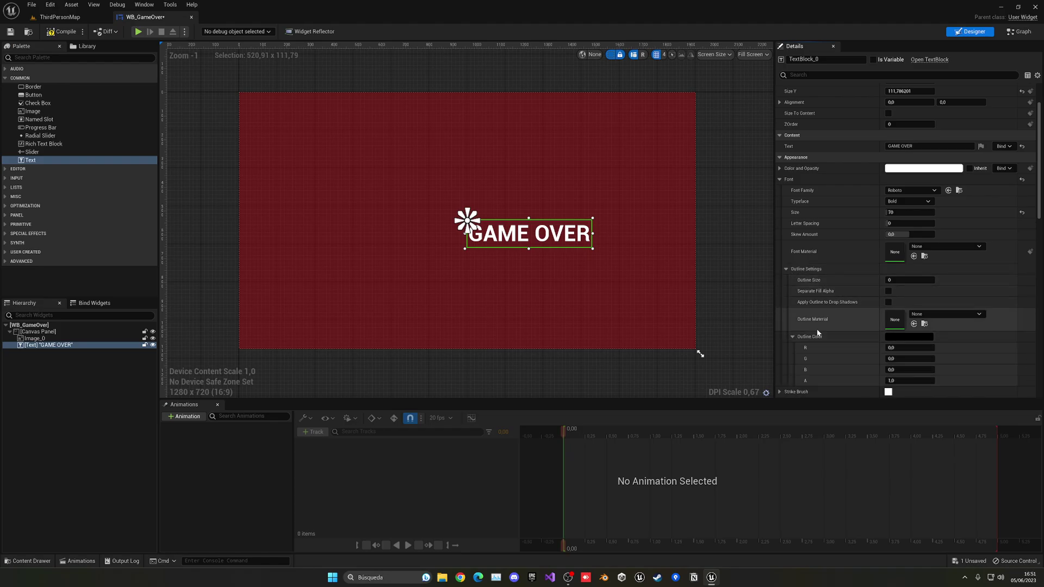
pyautogui.scroll(-1, 817, 328)
pyautogui.click(909, 310)
pyautogui.moveTo(790, 386); pyautogui.dragTo(838, 372)
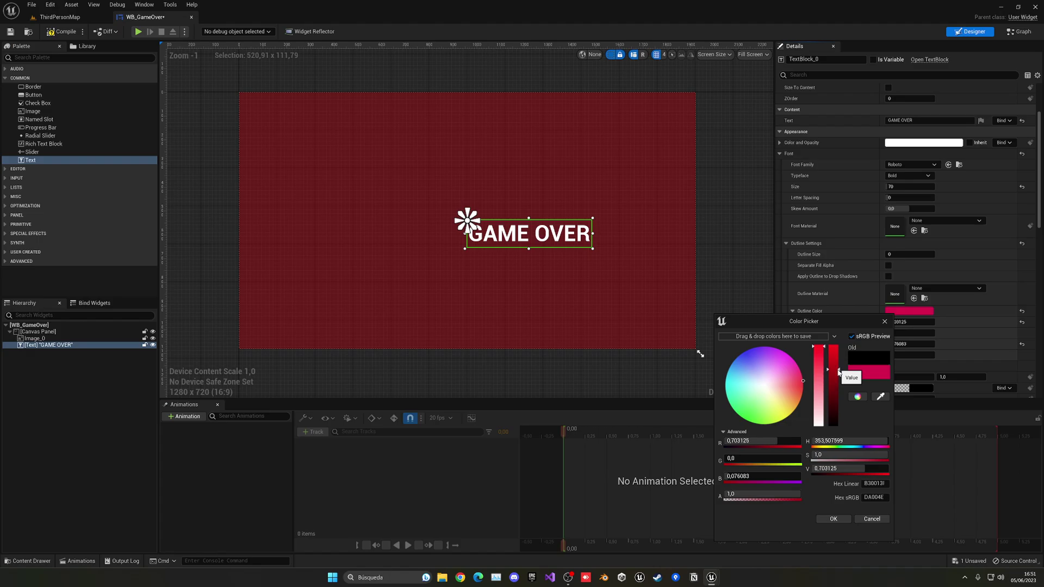
pyautogui.click(833, 518)
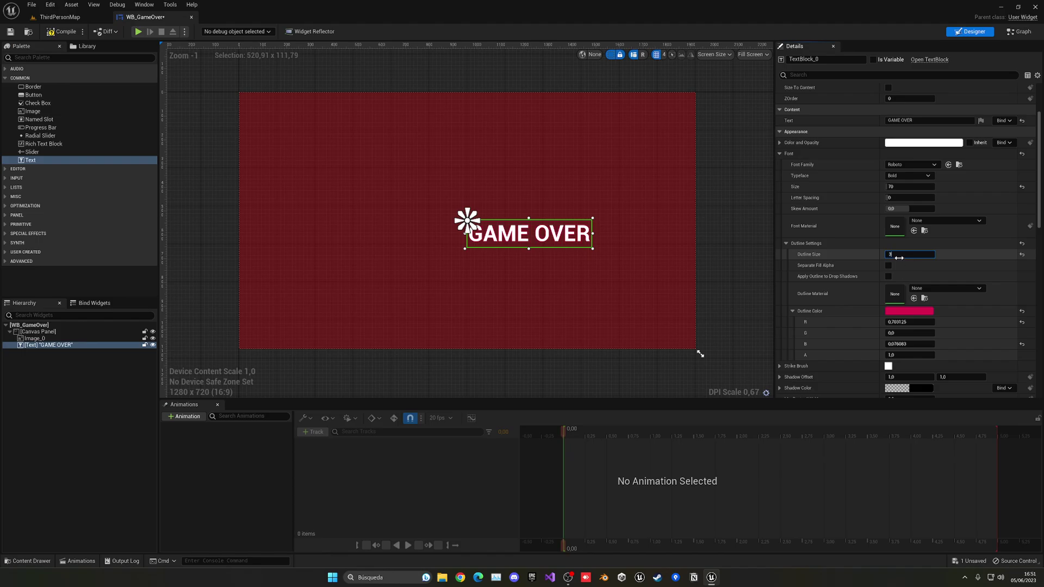
pyautogui.press('Return')
# Step: Change the GAME OVER text's outline colour to dark orange
pyautogui.click(909, 311)
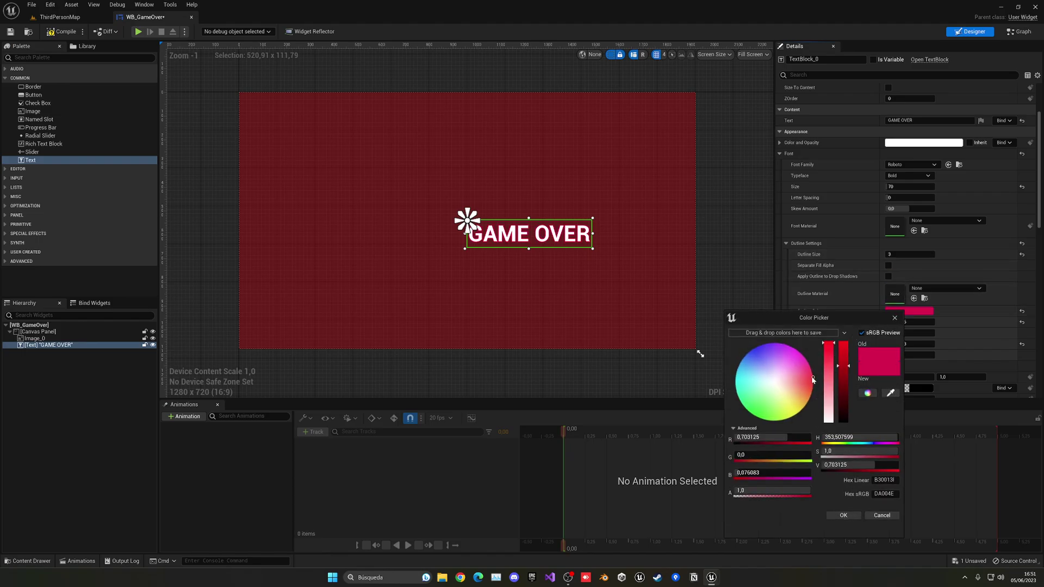
pyautogui.moveTo(813, 379); pyautogui.dragTo(814, 387)
pyautogui.click(835, 515)
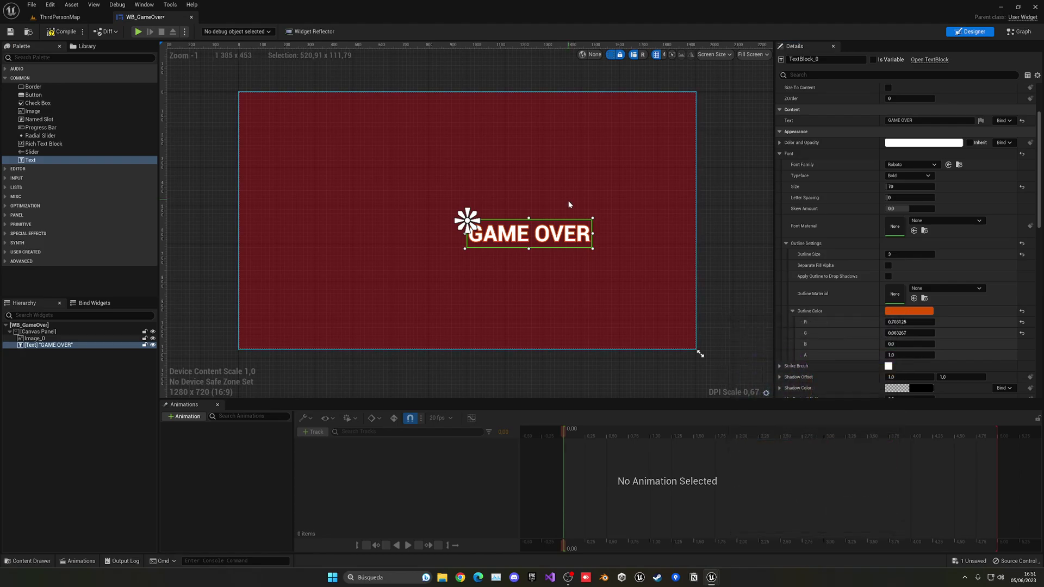
# Step: Set the GAME OVER text block's Alignment to 0,5 on both X and Y
pyautogui.moveTo(569, 204); pyautogui.dragTo(594, 223, button='right')
pyautogui.scroll(3, 907, 158)
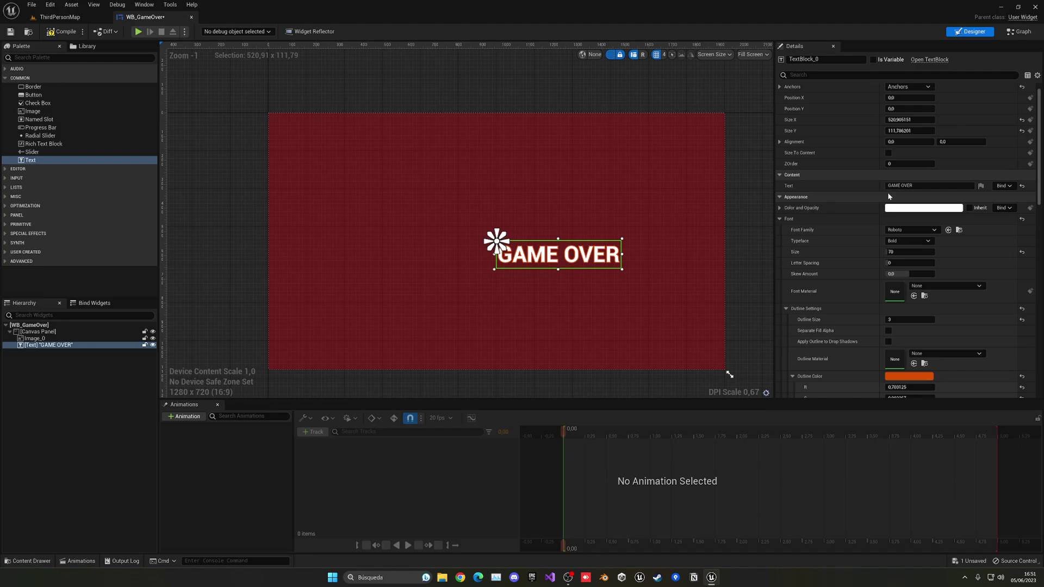
pyautogui.click(907, 154)
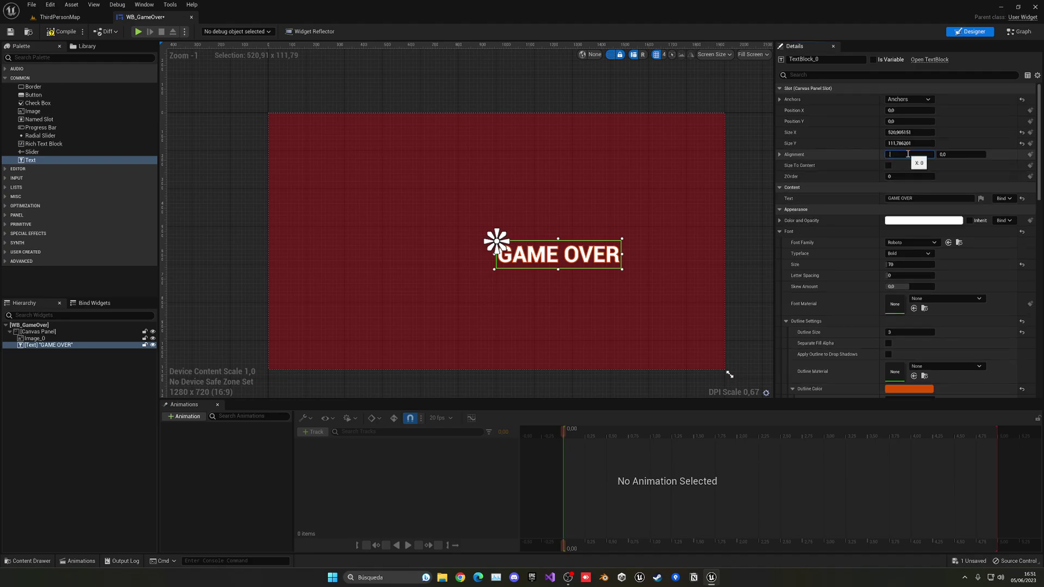
pyautogui.write('0,5')
pyautogui.press('Return')
pyautogui.write('0,5')
pyautogui.press('Return')
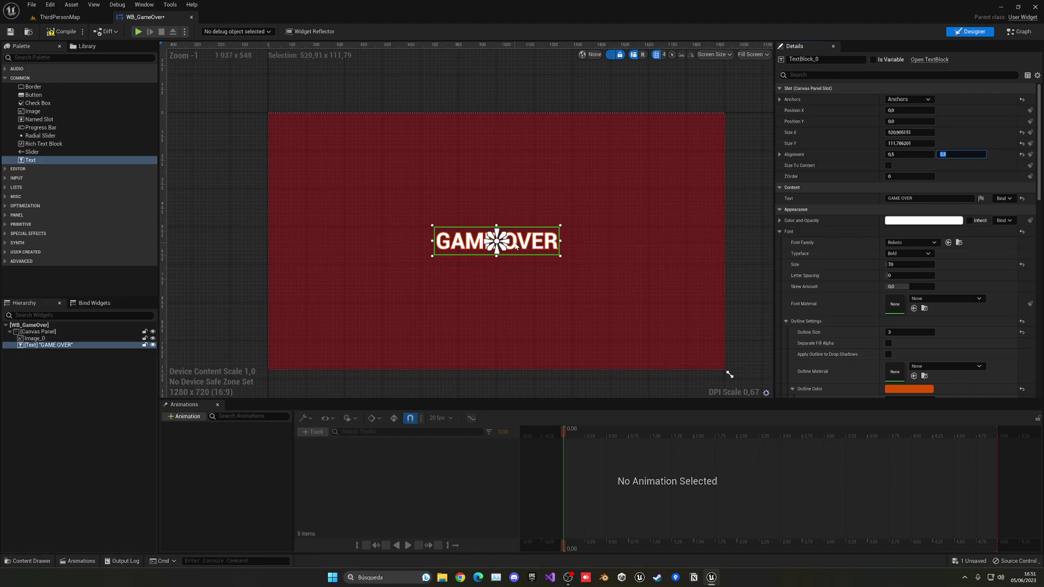
# Step: Lower the Position Y value to move the GAME OVER text into the upper part of the canvas
pyautogui.moveTo(898, 122); pyautogui.dragTo(875, 121)
pyautogui.click(628, 248)
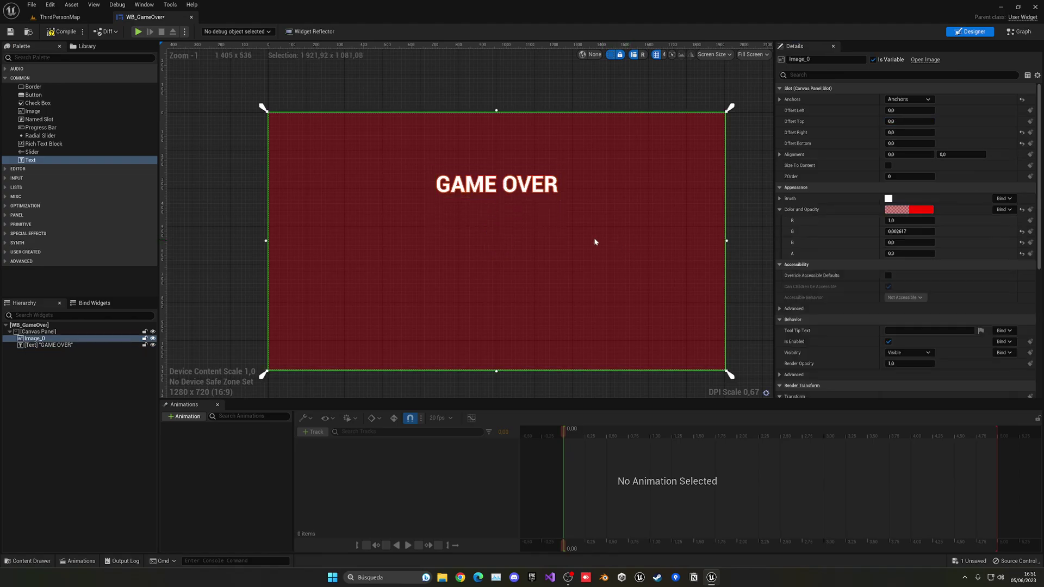
pyautogui.scroll(2, 463, 266)
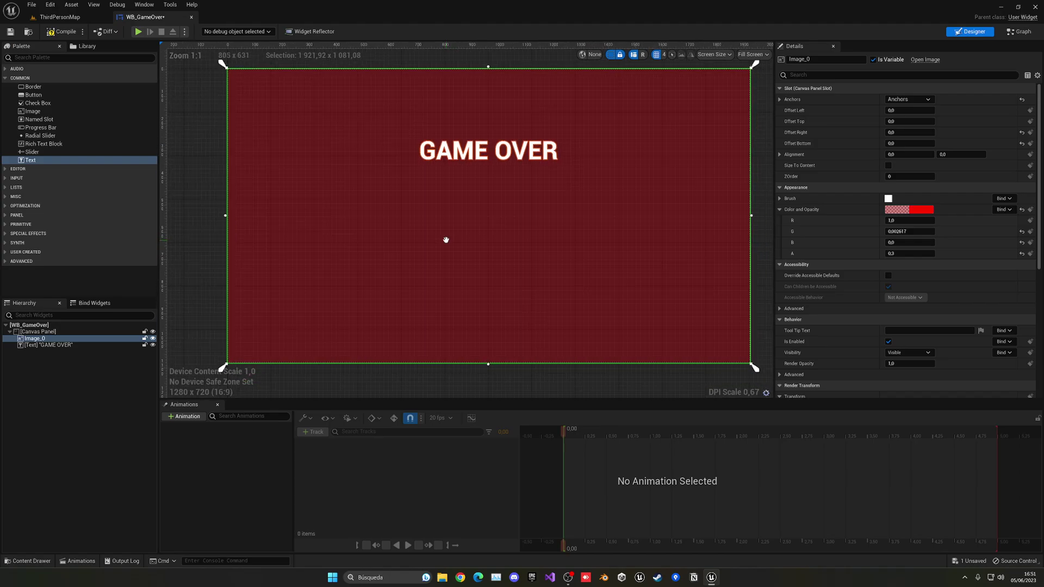
# Step: Add a Vertical Box to the canvas panel below the GAME OVER text
pyautogui.click(34, 60)
pyautogui.write('VE')
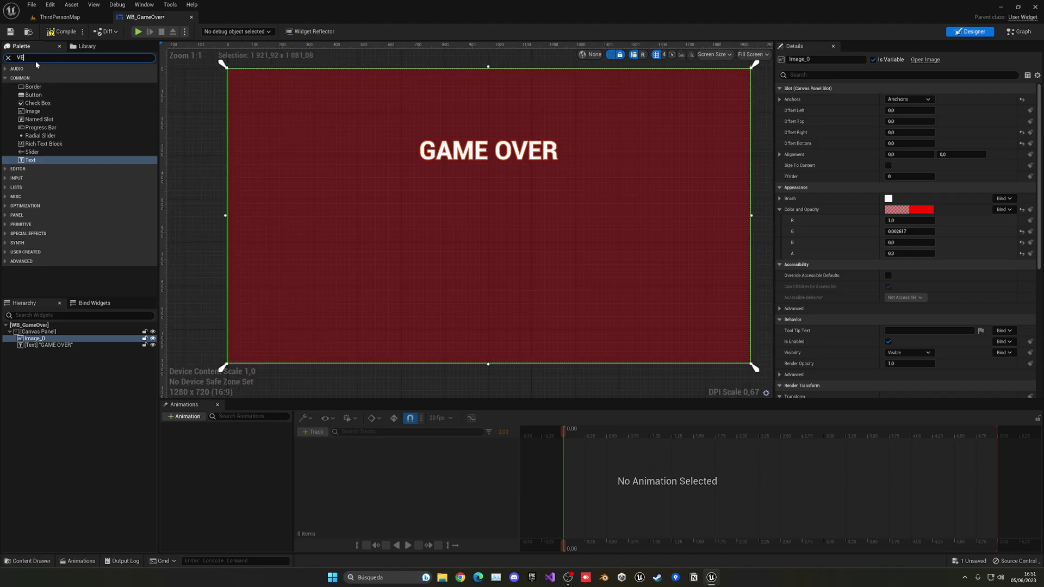
pyautogui.write('RT')
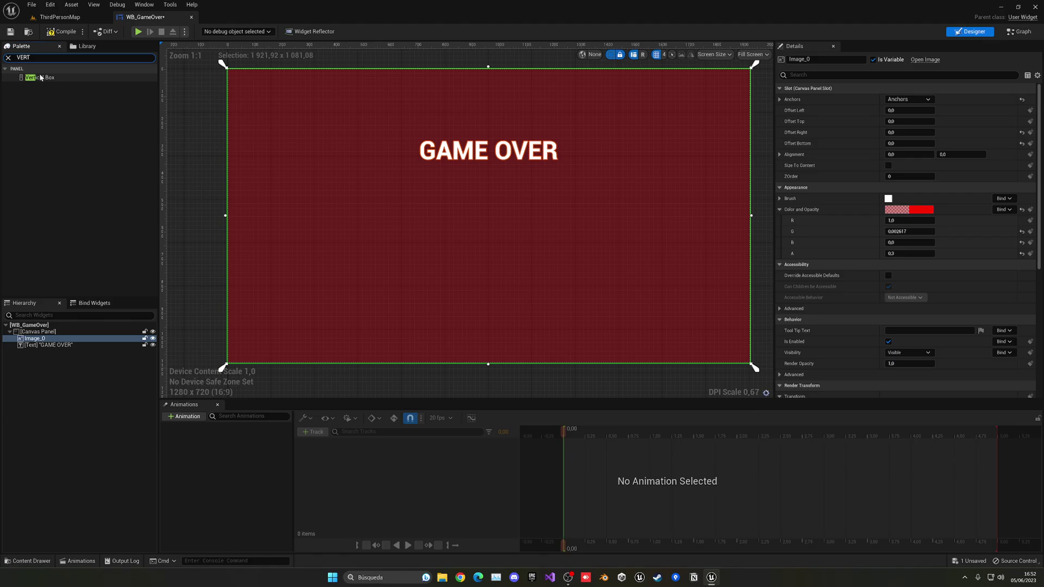
pyautogui.moveTo(40, 78); pyautogui.dragTo(474, 202)
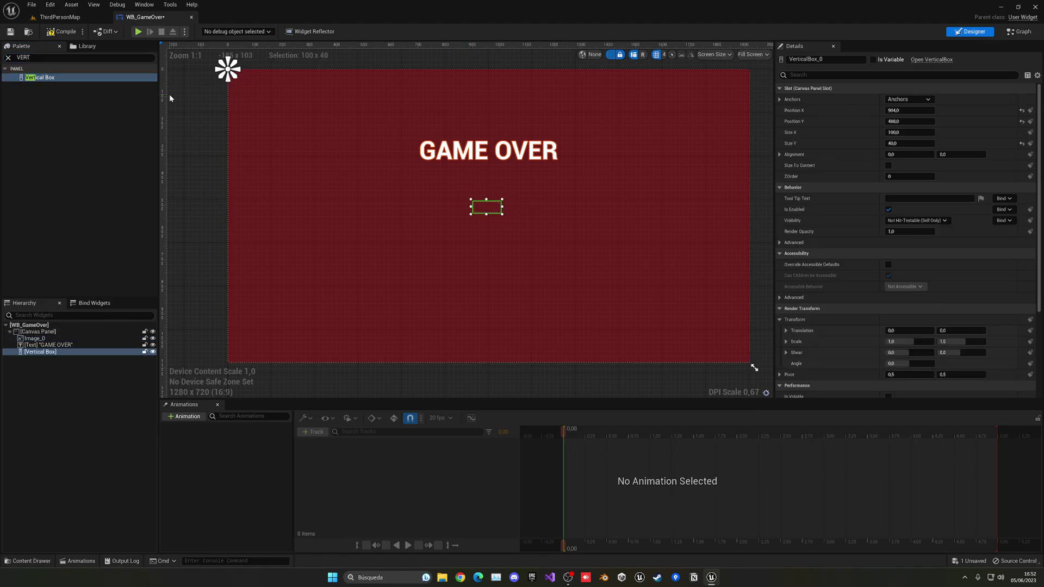
pyautogui.click(8, 57)
# Step: Anchor the vertical box to the centre, with Position X and Y at 0 and Alignment at 0,5 on both axes
pyautogui.click(908, 100)
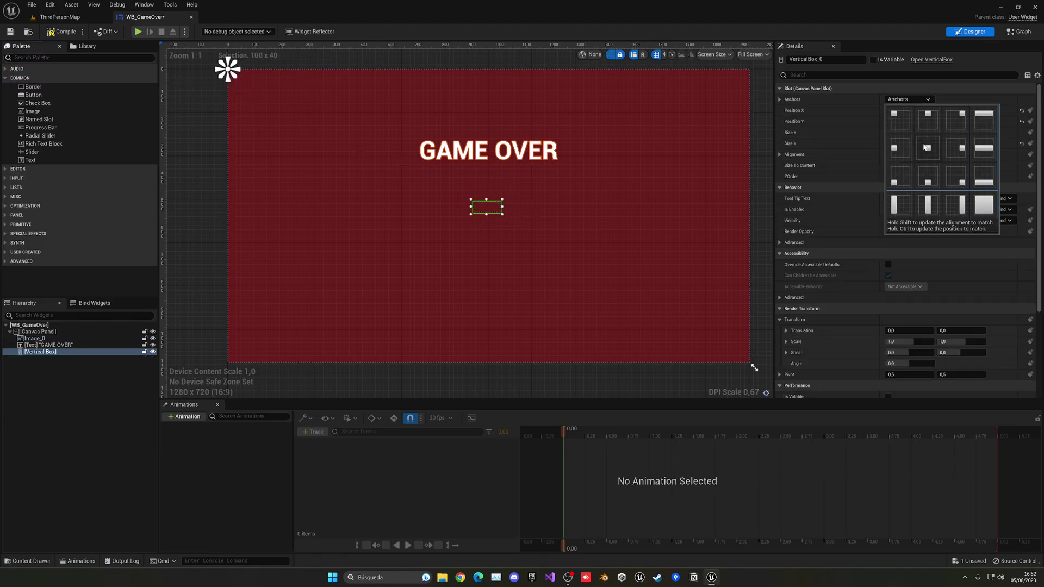
pyautogui.click(924, 146)
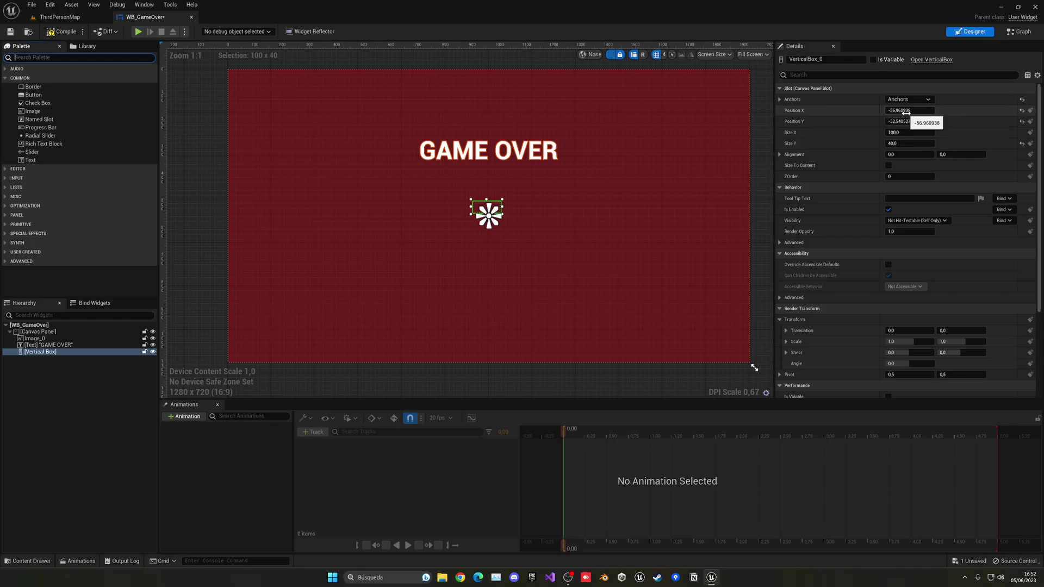
pyautogui.click(907, 111)
pyautogui.write('0')
pyautogui.press('Return')
pyautogui.write('0')
pyautogui.press('Return')
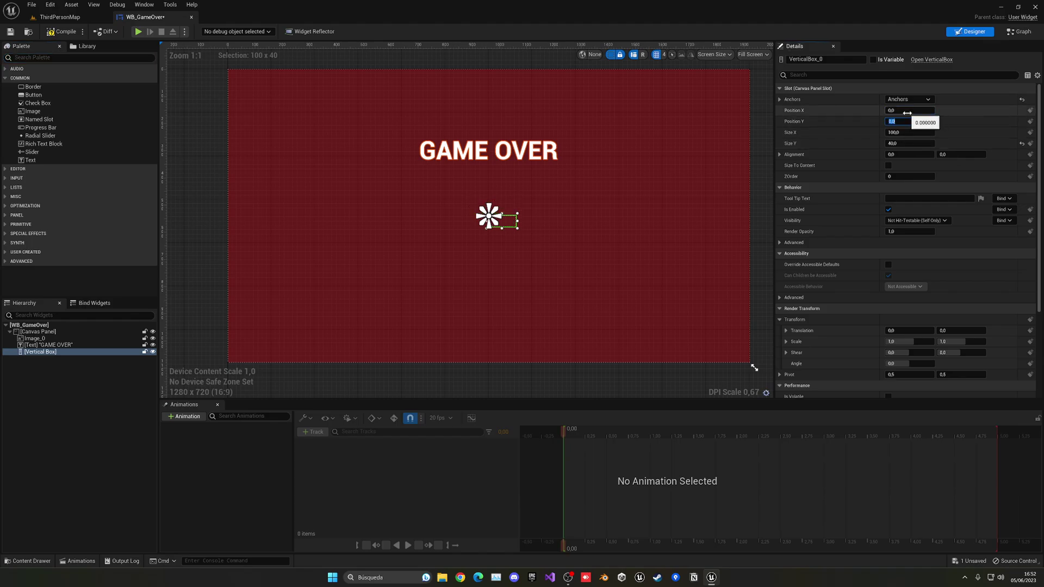
pyautogui.click(913, 154)
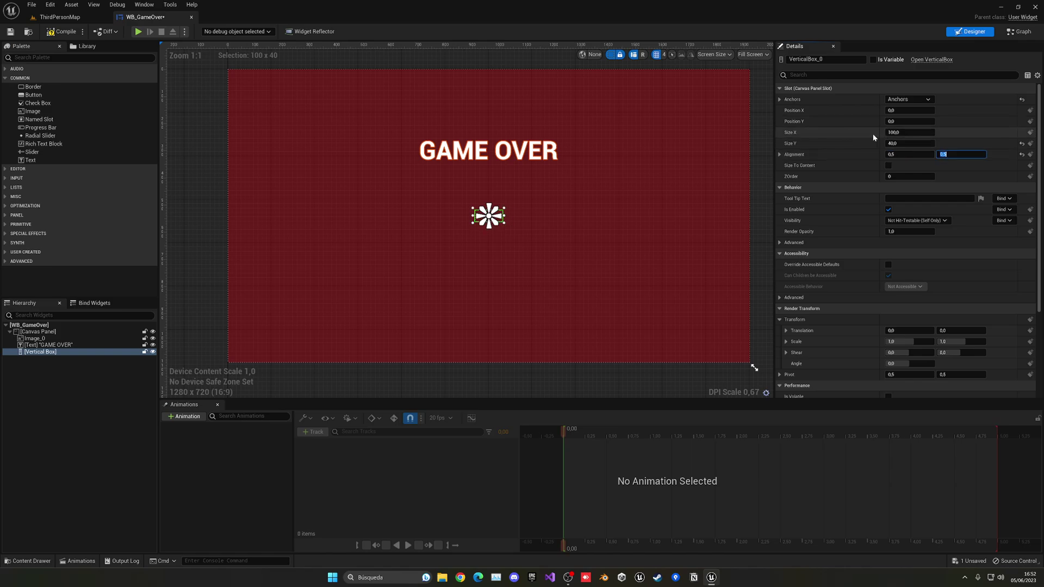
# Step: Resize the vertical box to about 519 by 225 and lower it to a Position Y of about 83
pyautogui.moveTo(909, 132); pyautogui.dragTo(984, 132)
pyautogui.moveTo(898, 141)
pyautogui.mouseDown()
pyautogui.moveTo(968, 140)
pyautogui.moveTo(897, 132)
pyautogui.moveTo(879, 143)
pyautogui.mouseUp()
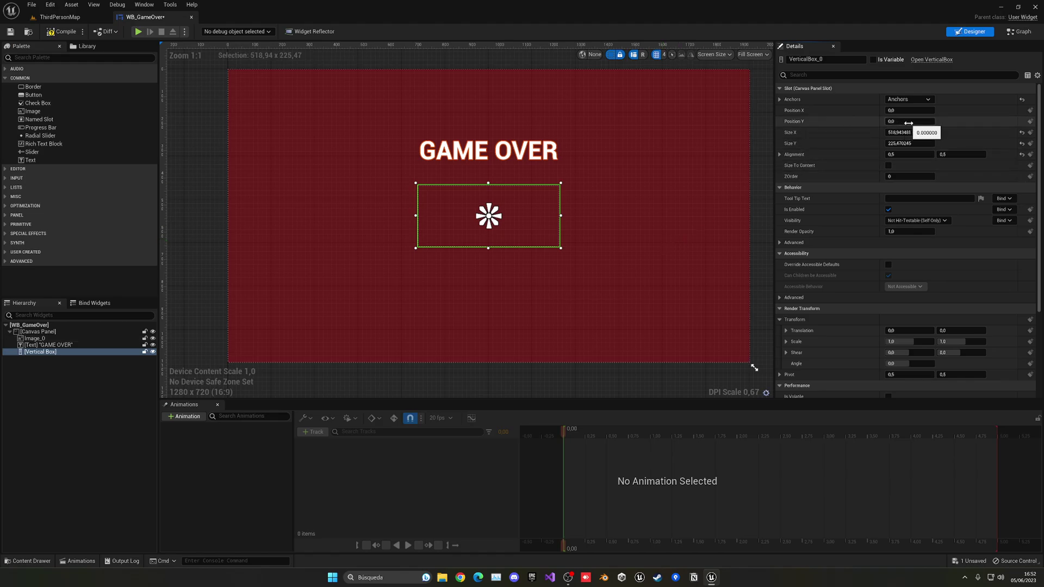
pyautogui.moveTo(908, 123); pyautogui.dragTo(921, 123)
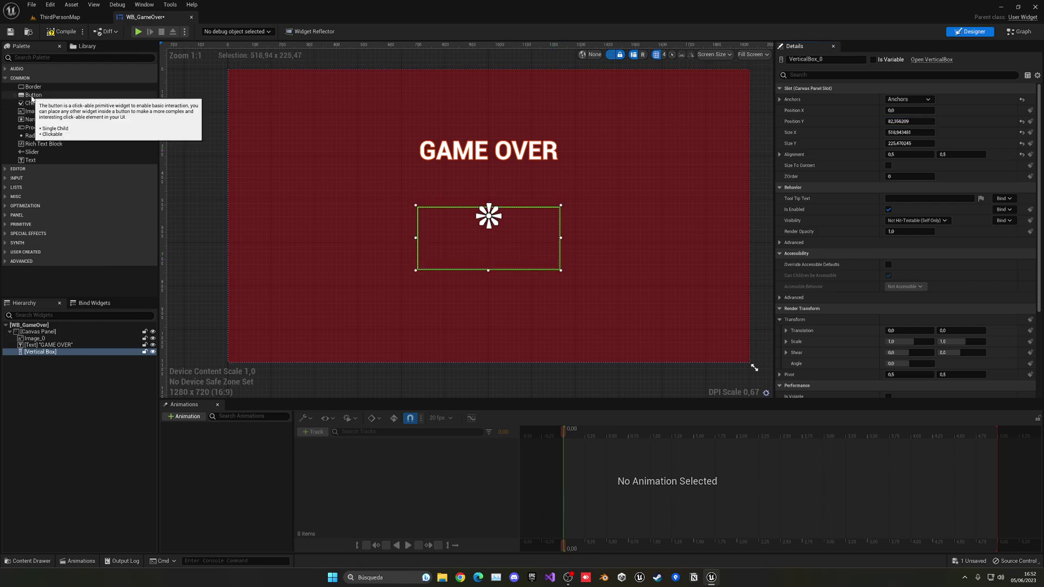
# Step: Add a Button inside the vertical box and set its slot size to Fill
pyautogui.moveTo(32, 97); pyautogui.dragTo(471, 245)
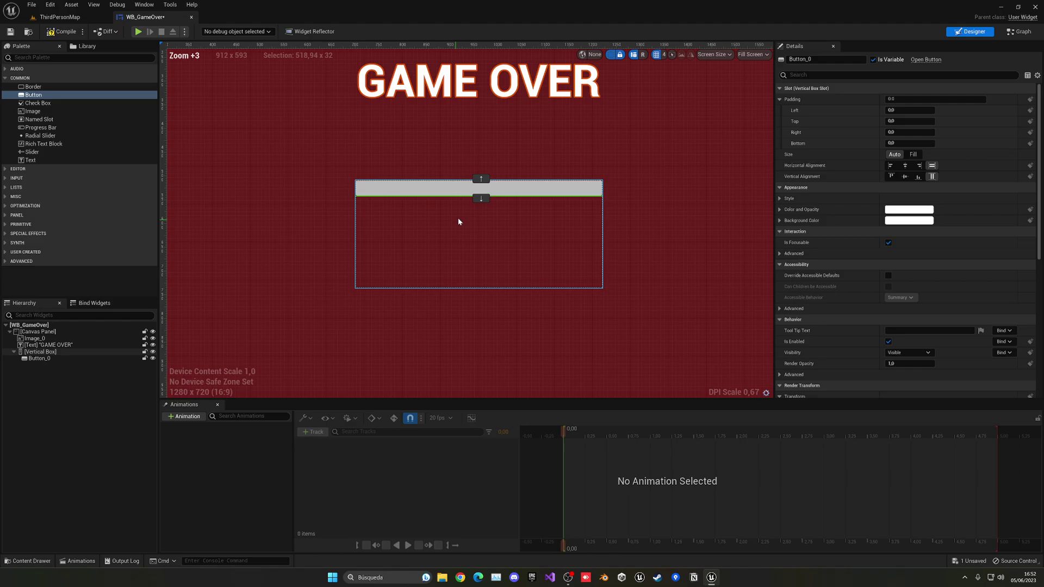
pyautogui.scroll(-2, 465, 226)
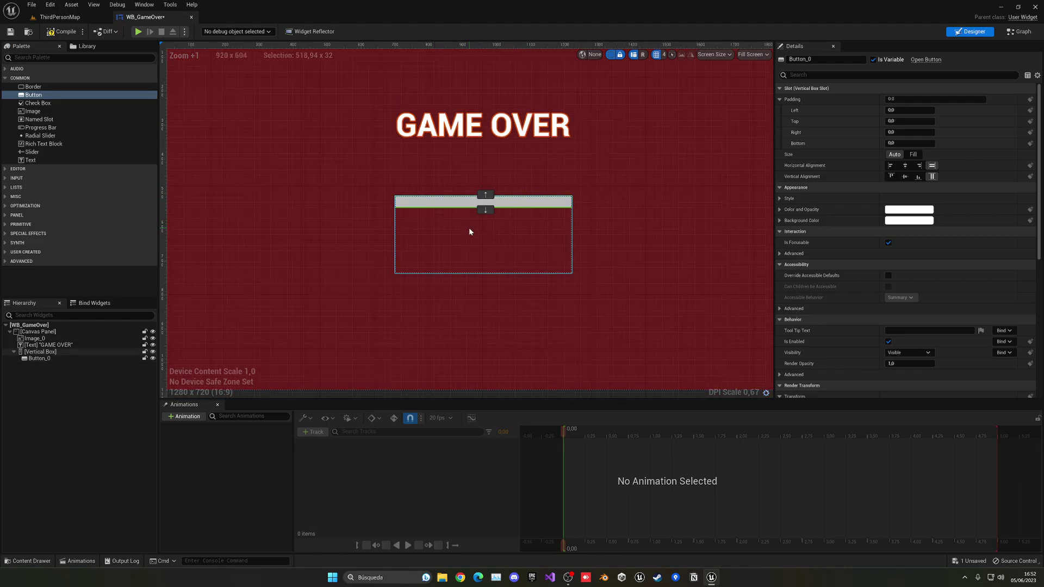
pyautogui.click(914, 154)
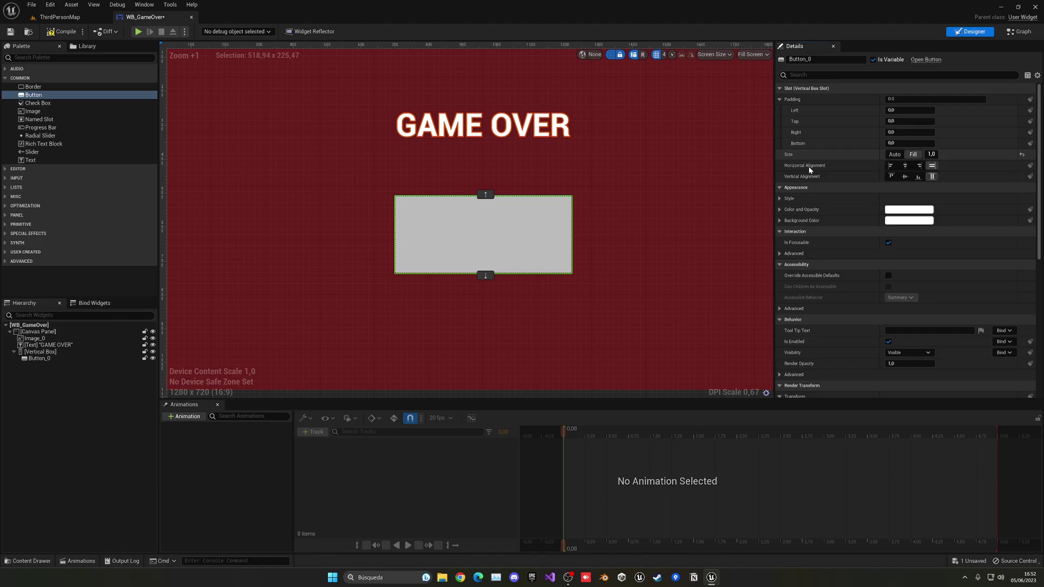
pyautogui.scroll(-2, 645, 211)
# Step: Rename the button inside the vertical box to Respawn Button
pyautogui.click(59, 359)
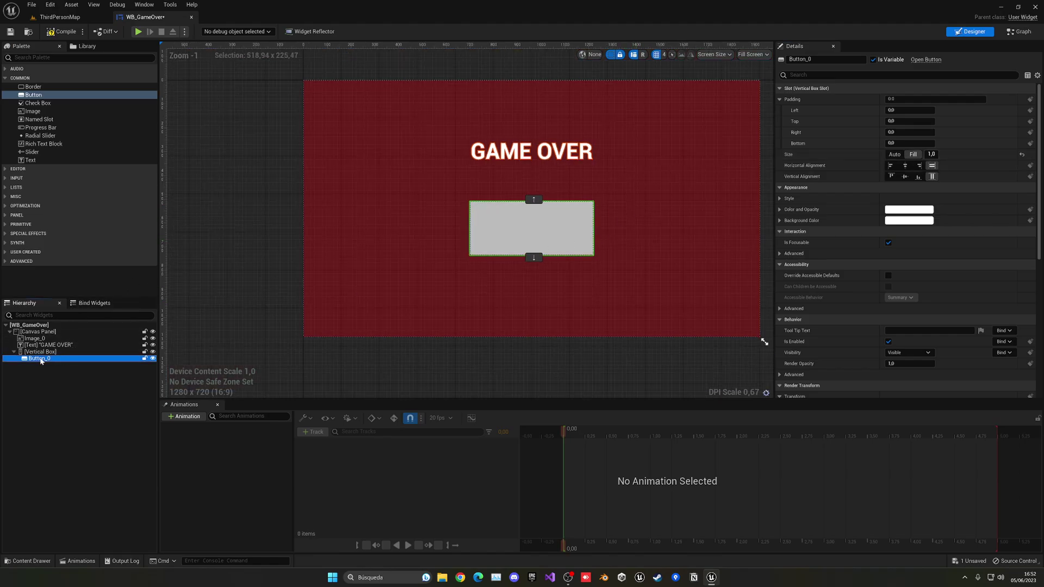
pyautogui.click(42, 360)
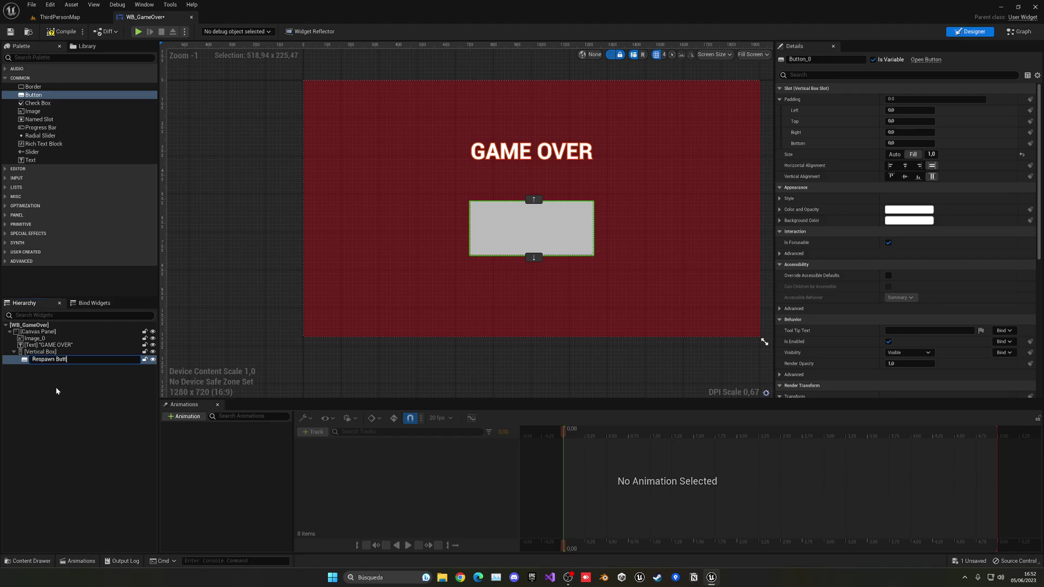
pyautogui.write('on')
pyautogui.press('Return')
# Step: Add a Text block inside the Respawn Button and change its content to RESPAWN
pyautogui.moveTo(405, 297); pyautogui.dragTo(328, 292, button='right')
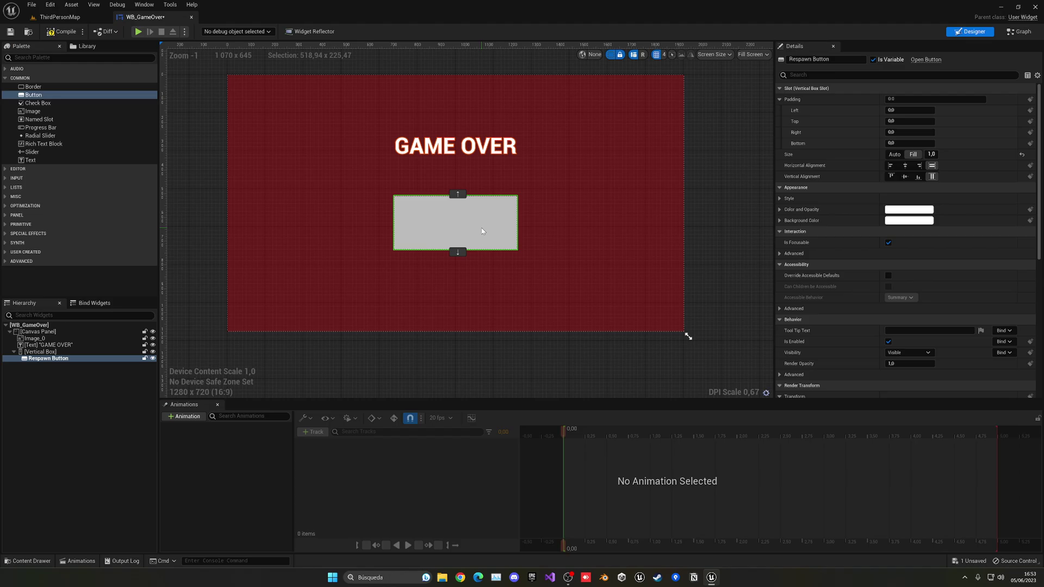
pyautogui.moveTo(30, 160); pyautogui.dragTo(49, 359)
pyautogui.click(19, 359)
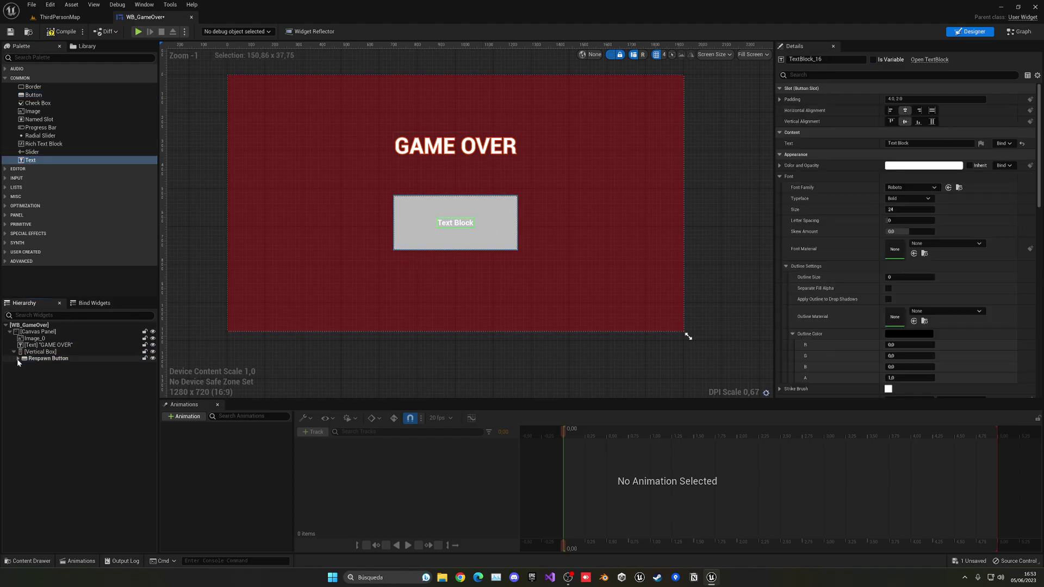
pyautogui.click(18, 359)
pyautogui.click(51, 365)
pyautogui.click(897, 143)
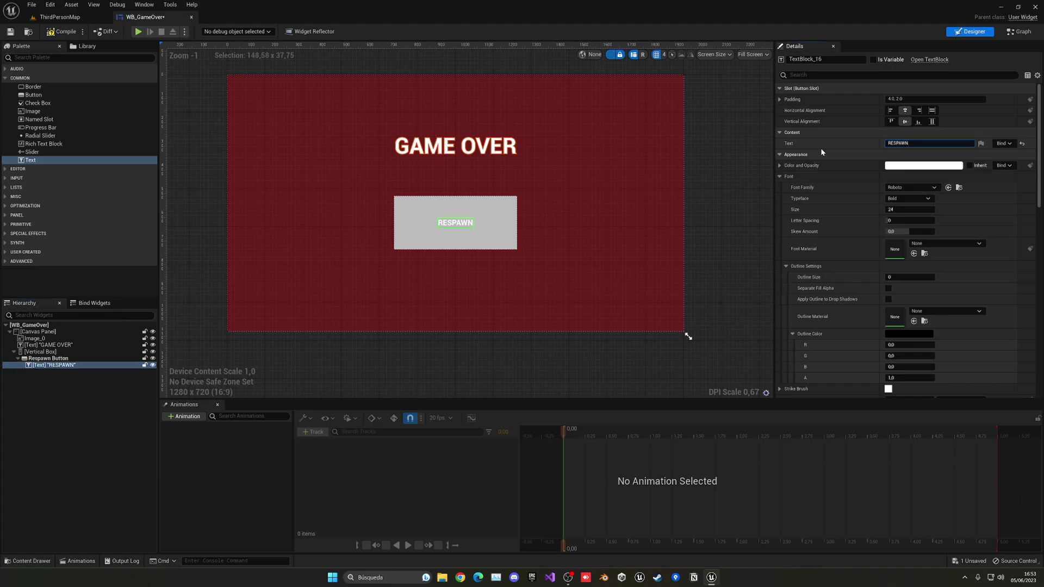
# Step: Duplicate the Respawn Button within the vertical box and rename the copy to Main Menu Button
pyautogui.click(52, 358)
pyautogui.click(18, 359)
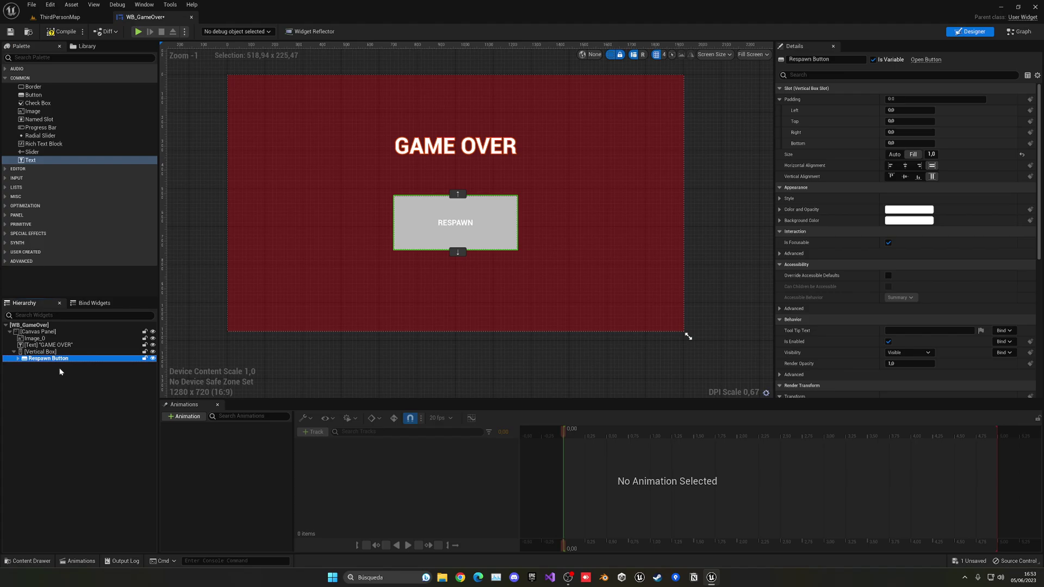
pyautogui.hotkey('ctrl', 'd')
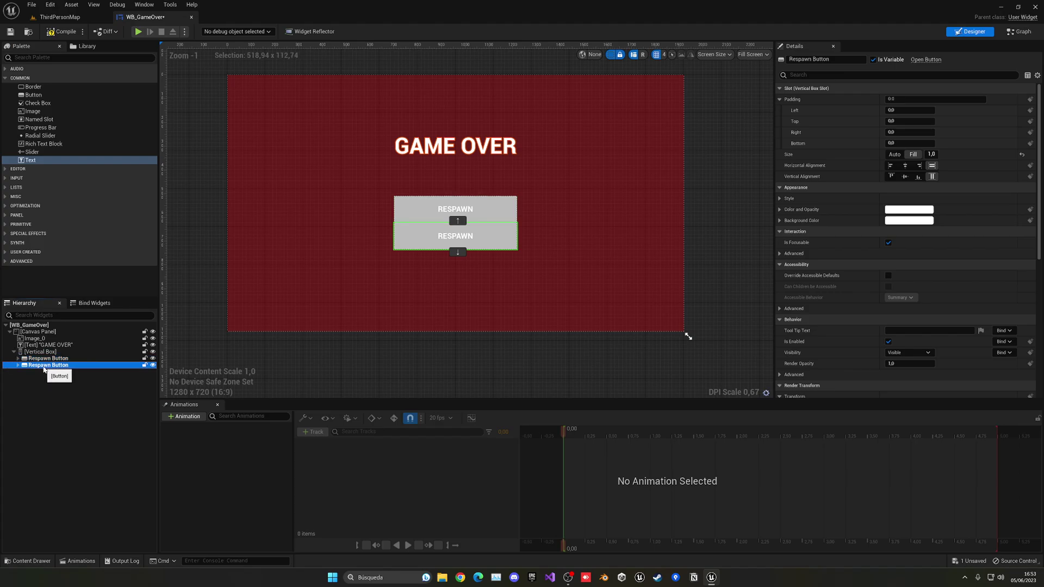
pyautogui.doubleClick(43, 366)
pyautogui.doubleClick(43, 366)
pyautogui.doubleClick(44, 366)
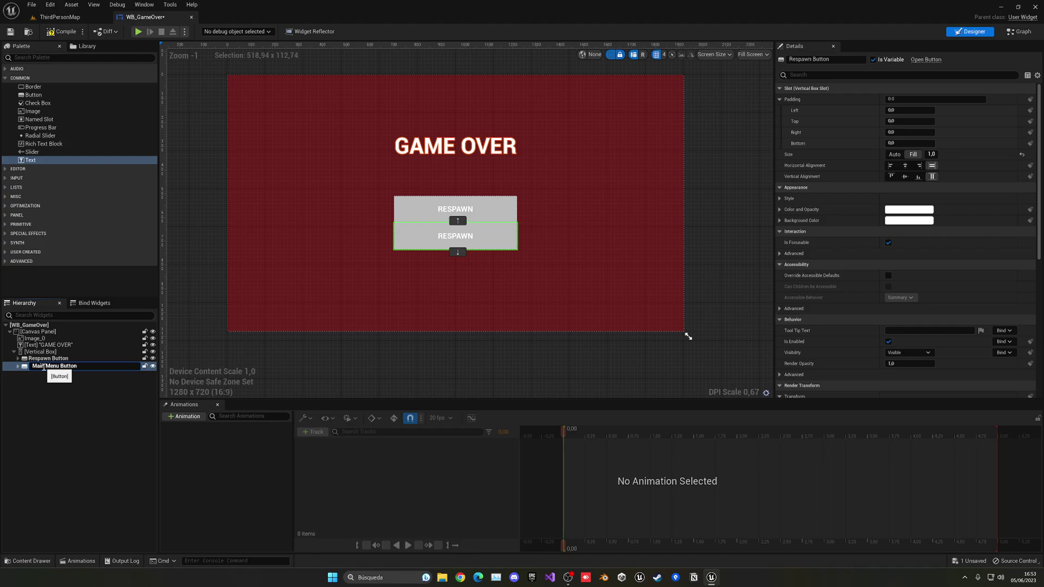
pyautogui.press('Return')
# Step: Change the content of the text block inside the Main Menu Button to MAIN MENU
pyautogui.click(455, 236)
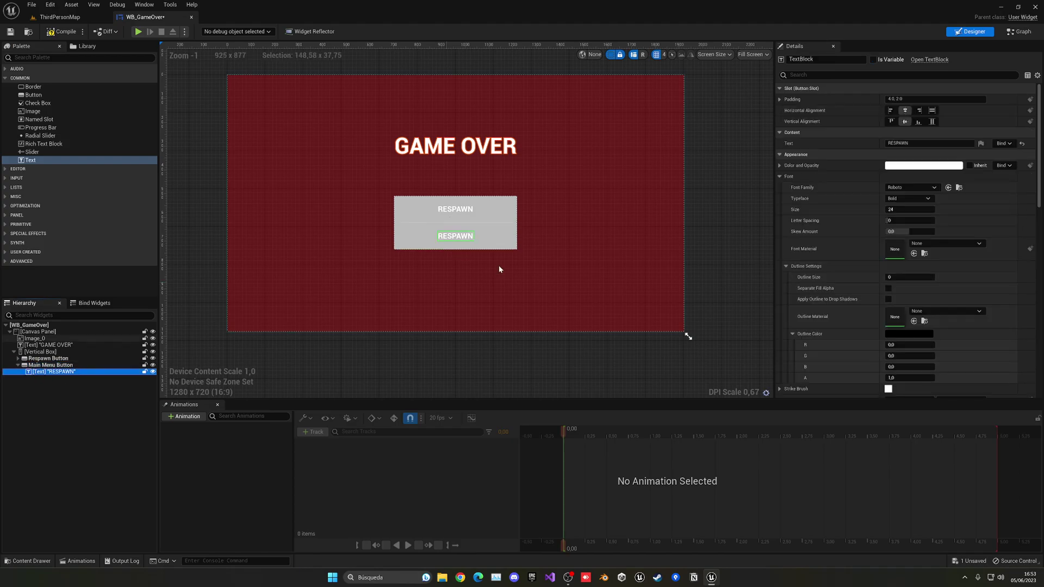
pyautogui.click(876, 143)
pyautogui.write('MAIN')
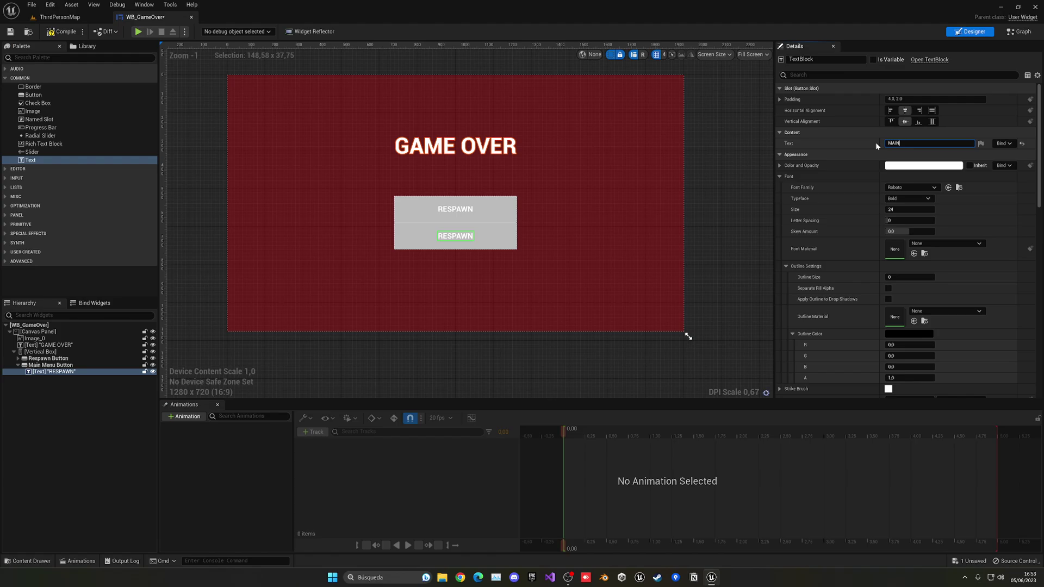
pyautogui.write(' MENU')
pyautogui.press('Return')
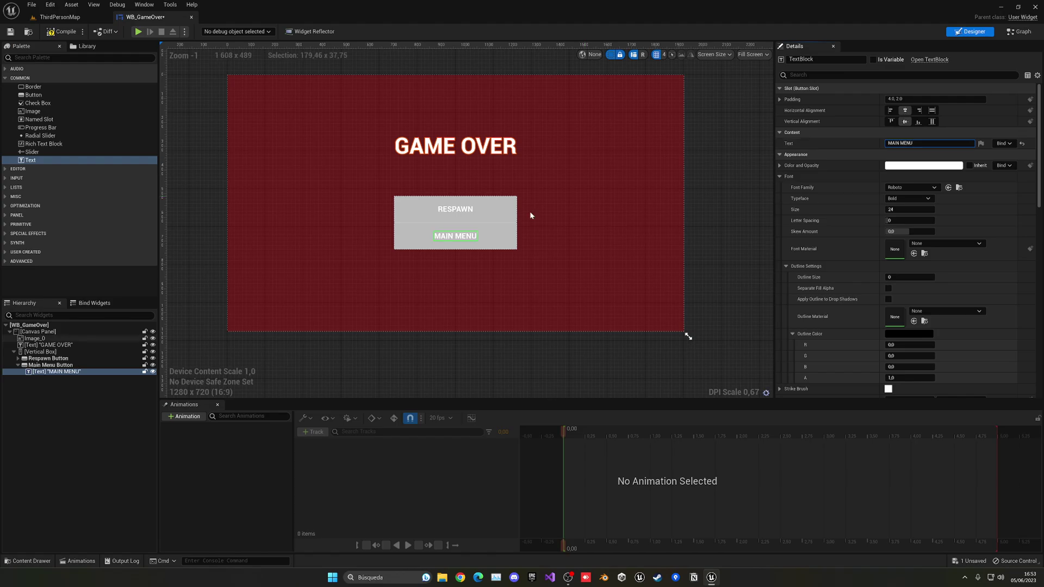
# Step: Reduce the vertical box's Size Y to about 101 so both buttons become flatter
pyautogui.click(41, 352)
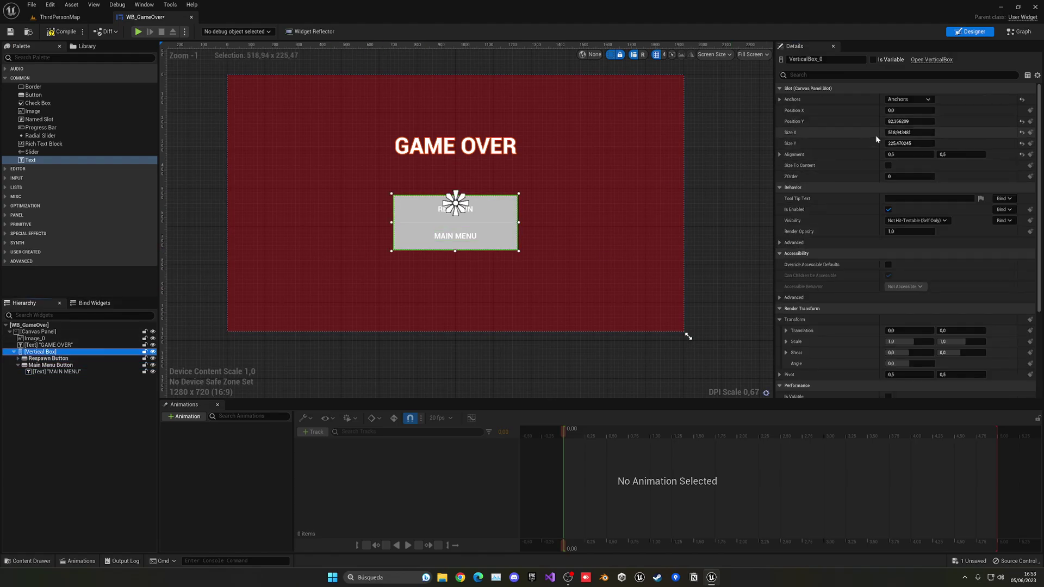
pyautogui.moveTo(903, 143); pyautogui.dragTo(873, 143)
pyautogui.scroll(3, 510, 222)
pyautogui.moveTo(550, 229); pyautogui.dragTo(533, 195, button='right')
# Step: Set the top padding of the Main Menu Button to 20 to separate it from the Respawn Button
pyautogui.click(62, 359)
pyautogui.click(64, 364)
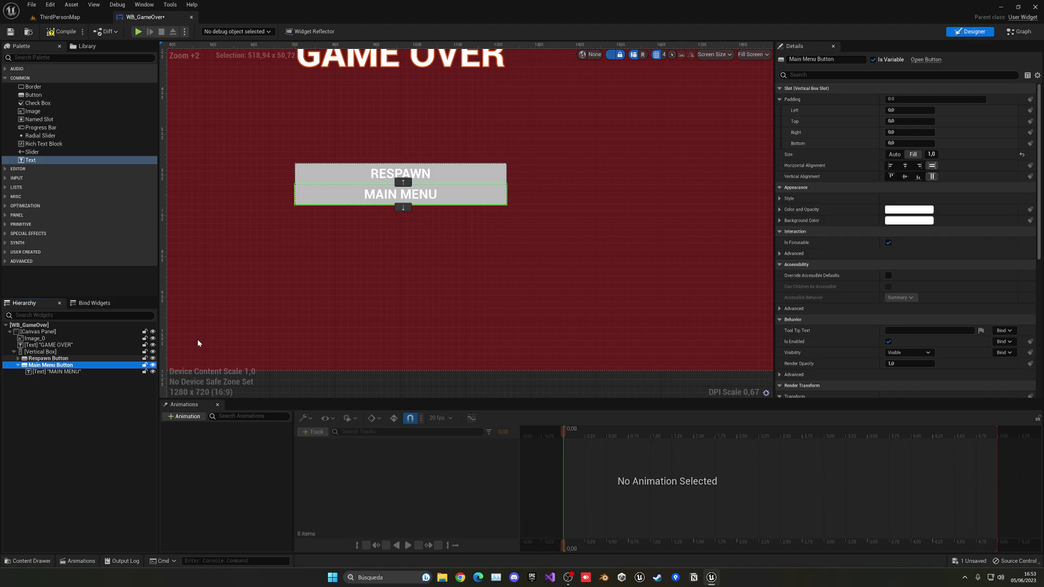
pyautogui.scroll(-2, 508, 272)
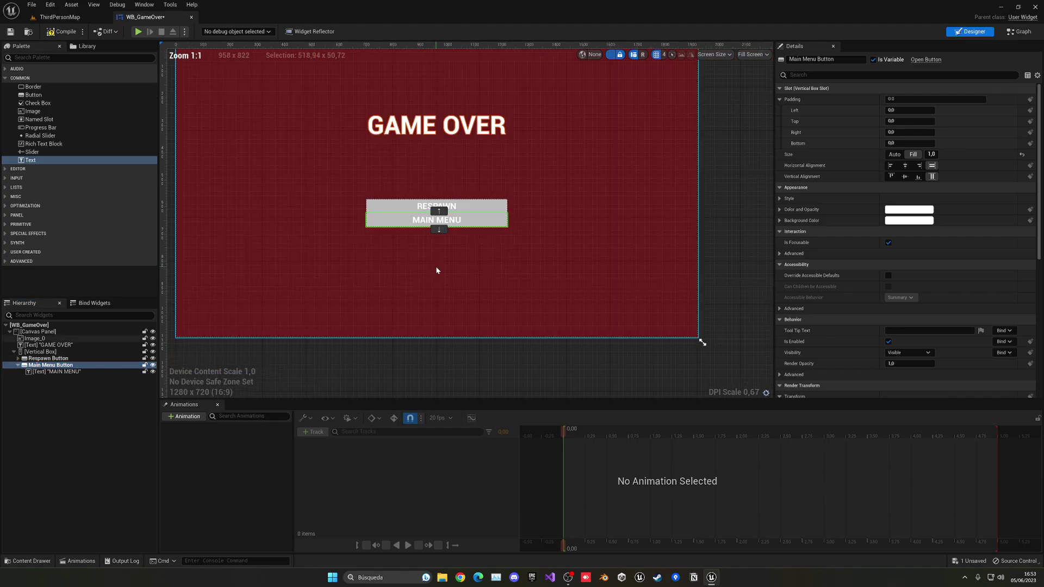
pyautogui.click(901, 121)
pyautogui.write('30')
pyautogui.press('Return')
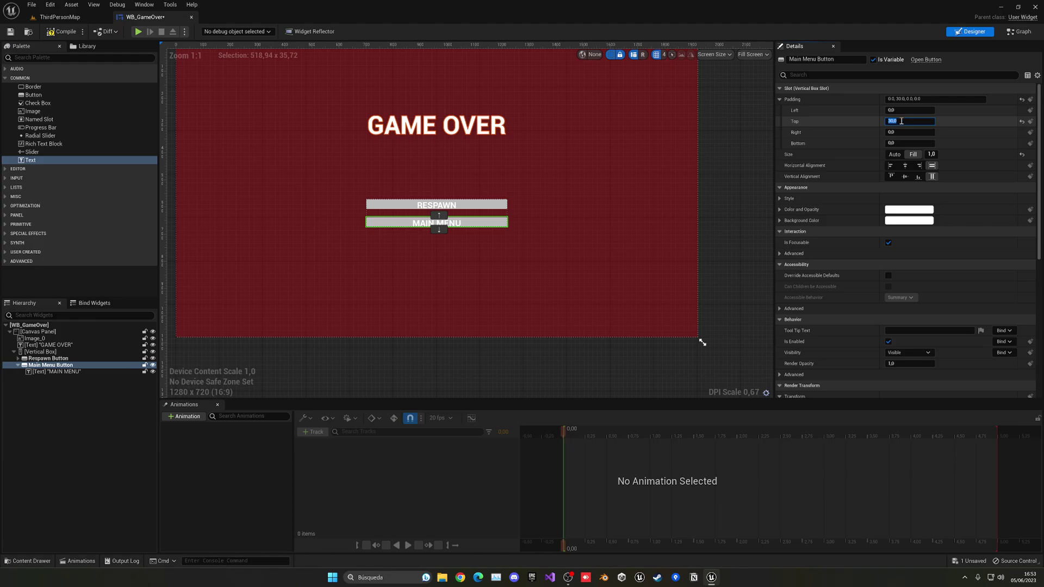
pyautogui.write('20')
pyautogui.press('Return')
pyautogui.click(489, 252)
pyautogui.scroll(2, 468, 263)
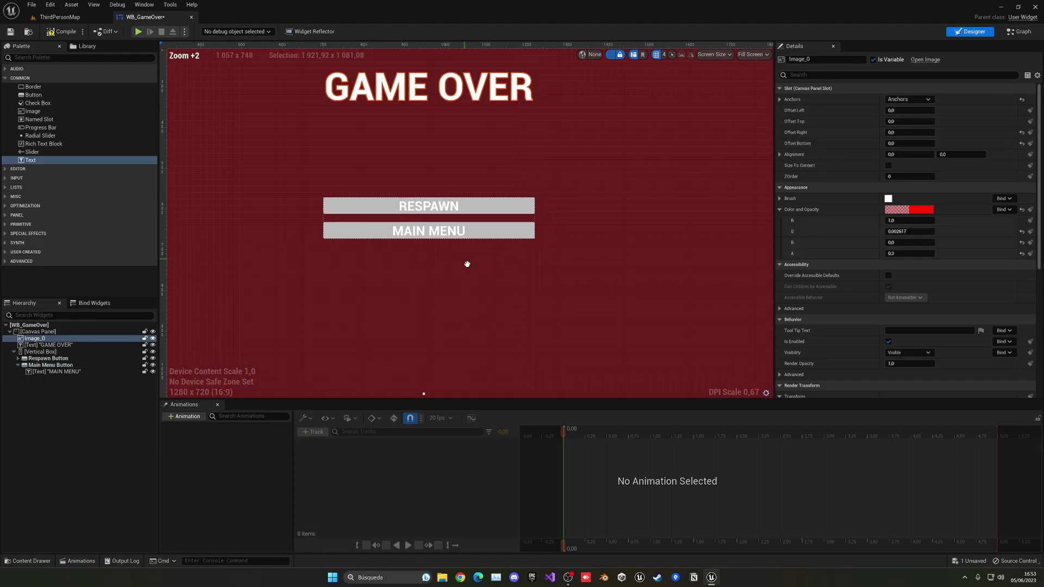
pyautogui.scroll(-3, 478, 260)
pyautogui.scroll(1, 462, 261)
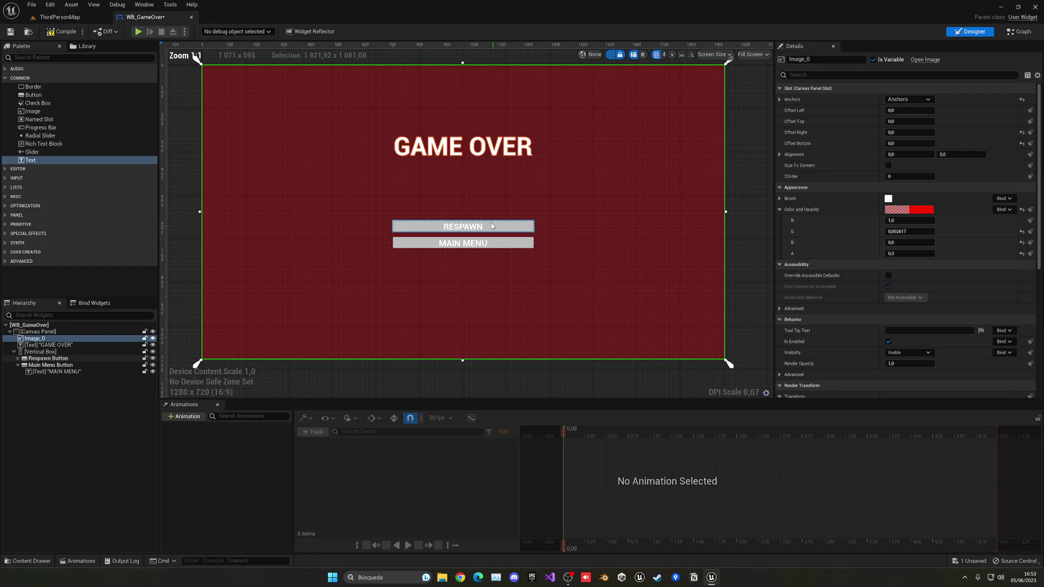
# Step: Move the vertical box slightly up toward the title by lowering its Position Y, and compile and save the widget
pyautogui.click(41, 352)
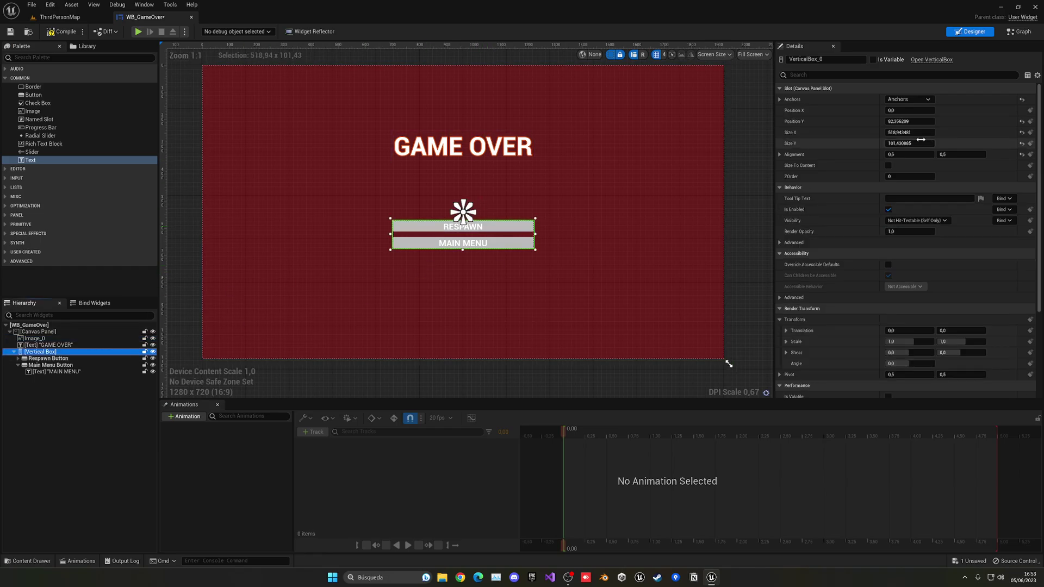
pyautogui.moveTo(903, 123); pyautogui.dragTo(881, 123)
pyautogui.click(563, 228)
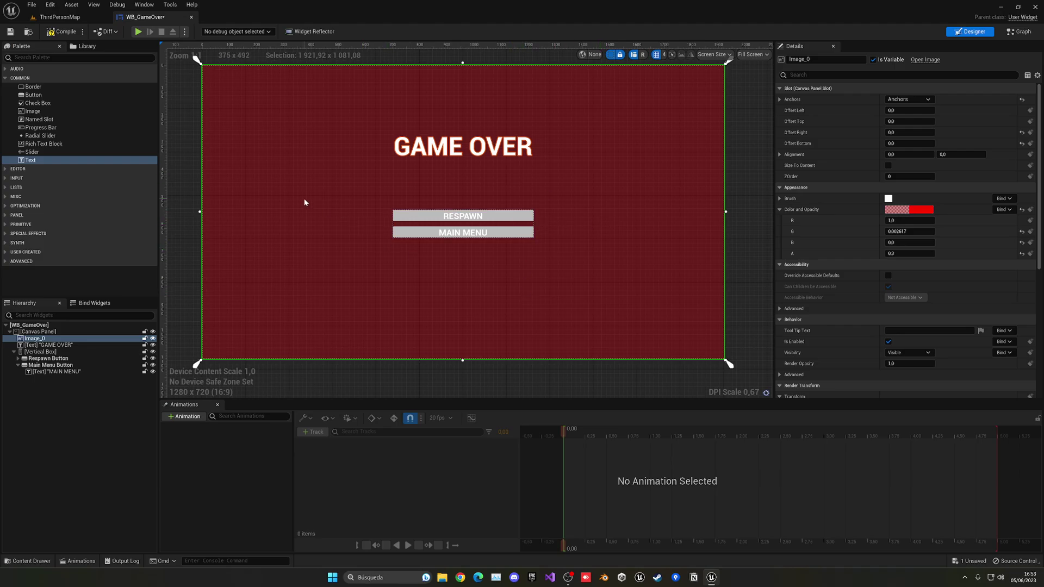
pyautogui.click(54, 32)
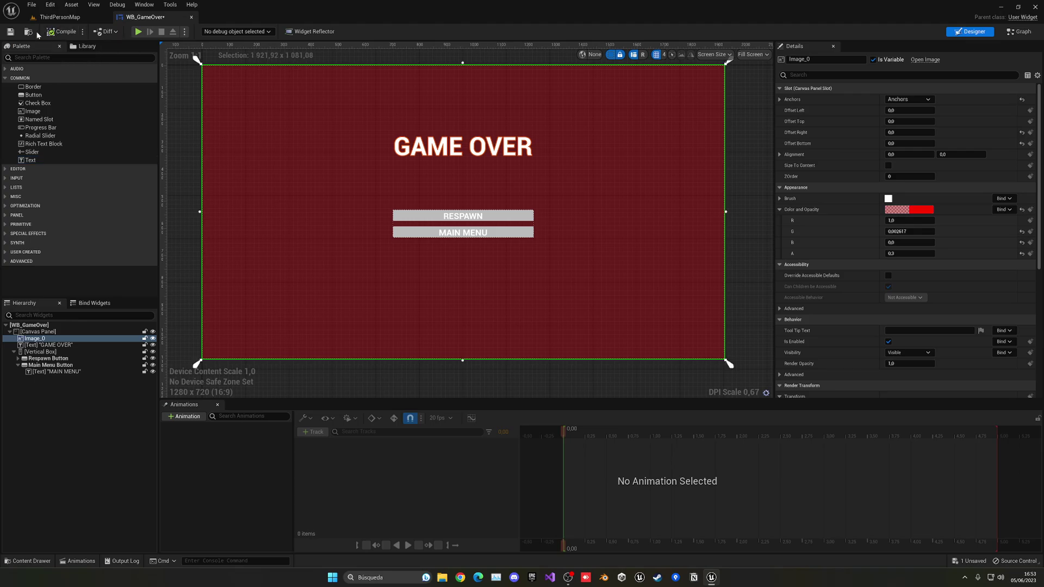
# Step: Open the BP_ThirdPersonCharacter blueprint from the ThirdPerson > Blueprints folder of the ThirdPersonMap project content
pyautogui.click(60, 17)
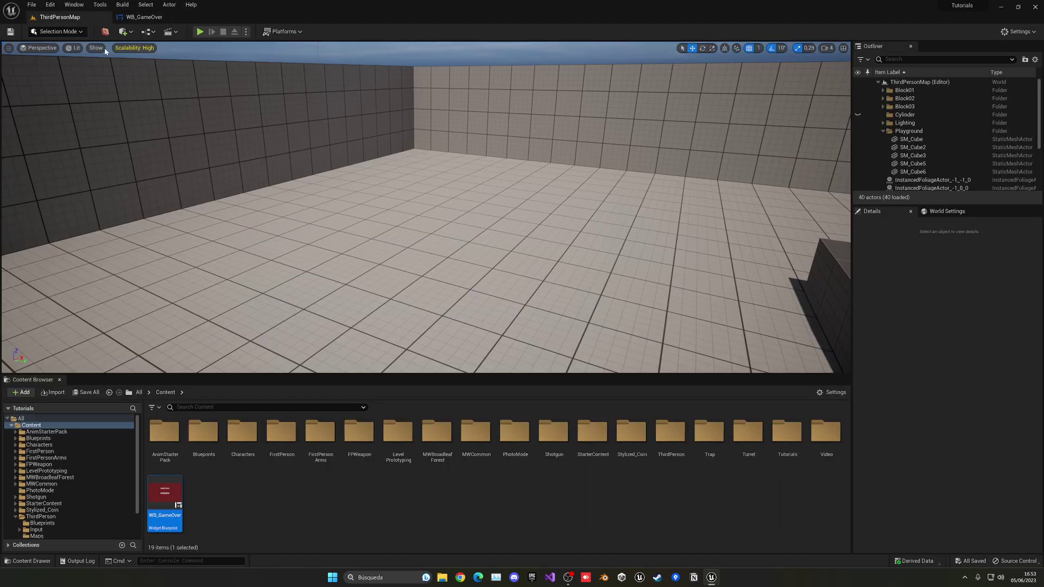
pyautogui.doubleClick(670, 435)
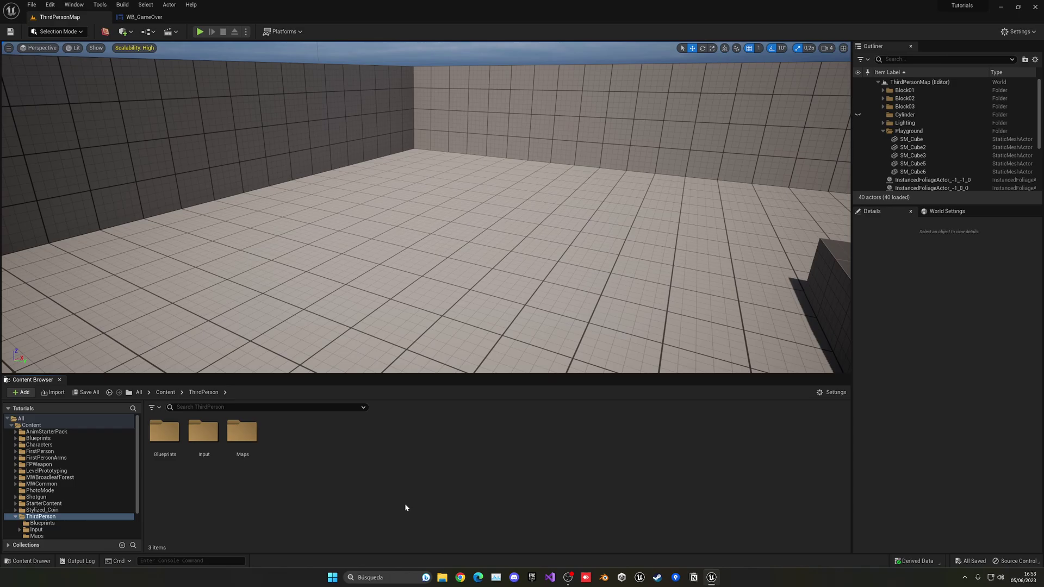
pyautogui.doubleClick(166, 434)
pyautogui.doubleClick(170, 431)
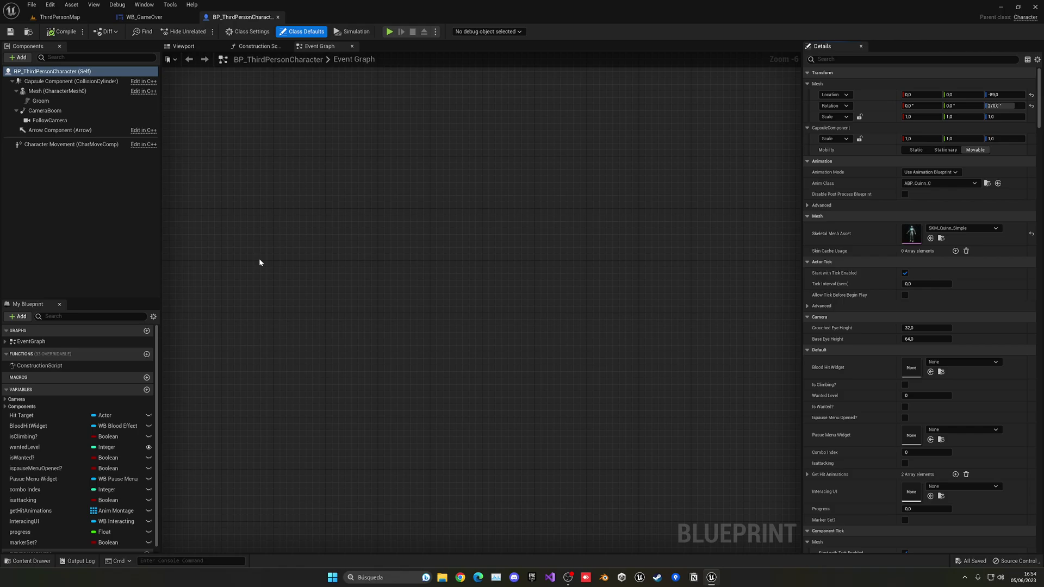
# Step: Add an Event AnyDamage node in an empty area of the character's Event Graph
pyautogui.scroll(-4, 288, 256)
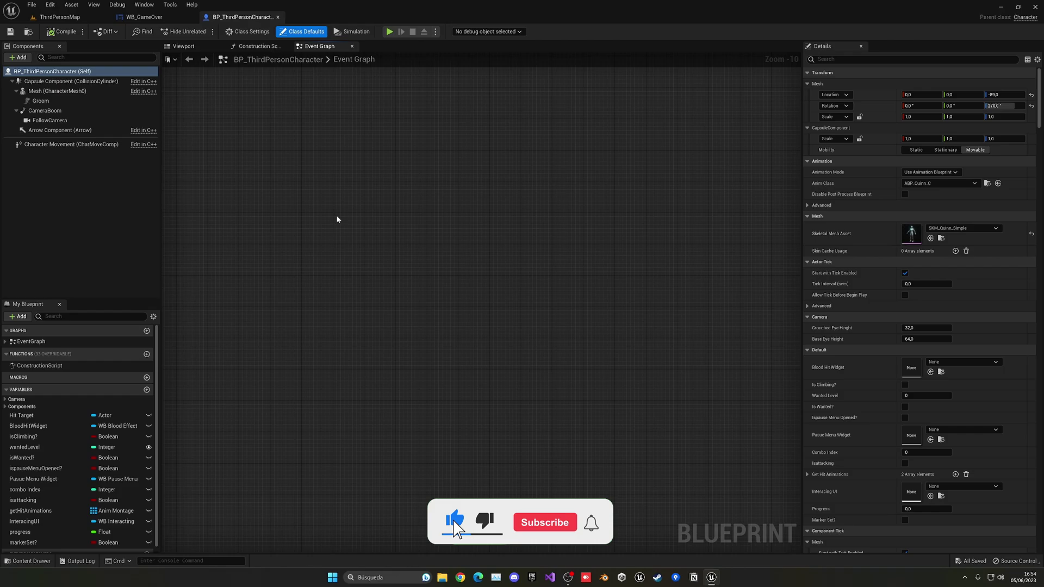
pyautogui.scroll(3, 354, 201)
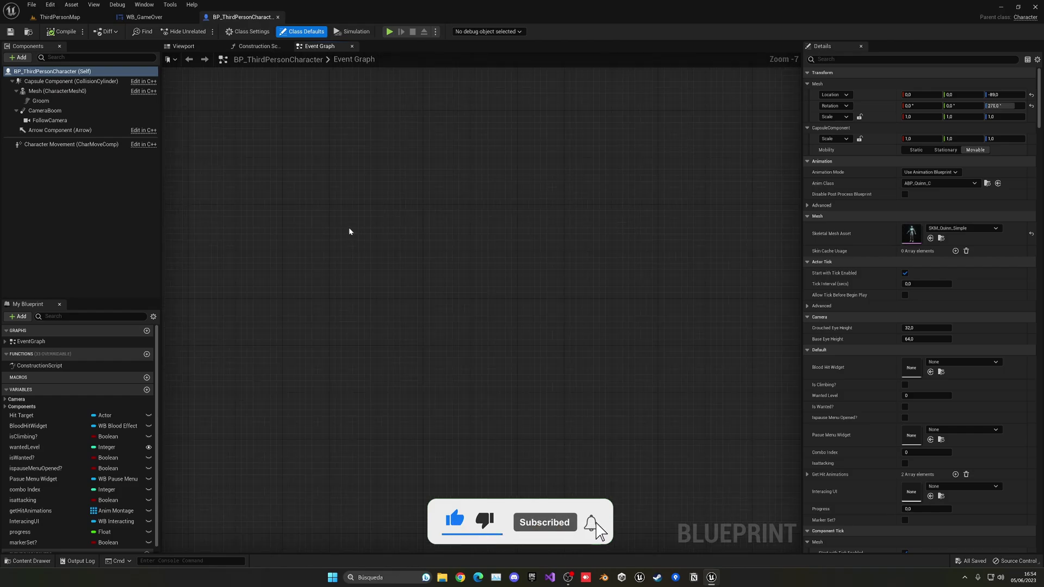
pyautogui.rightClick(349, 228)
pyautogui.write('event anyda')
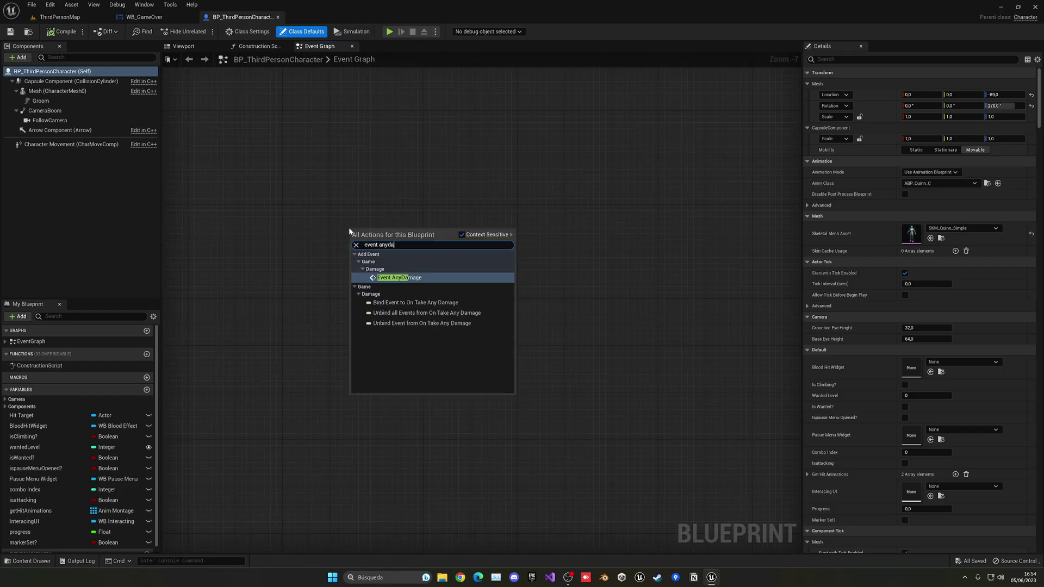
pyautogui.press('Return')
pyautogui.scroll(7, 410, 244)
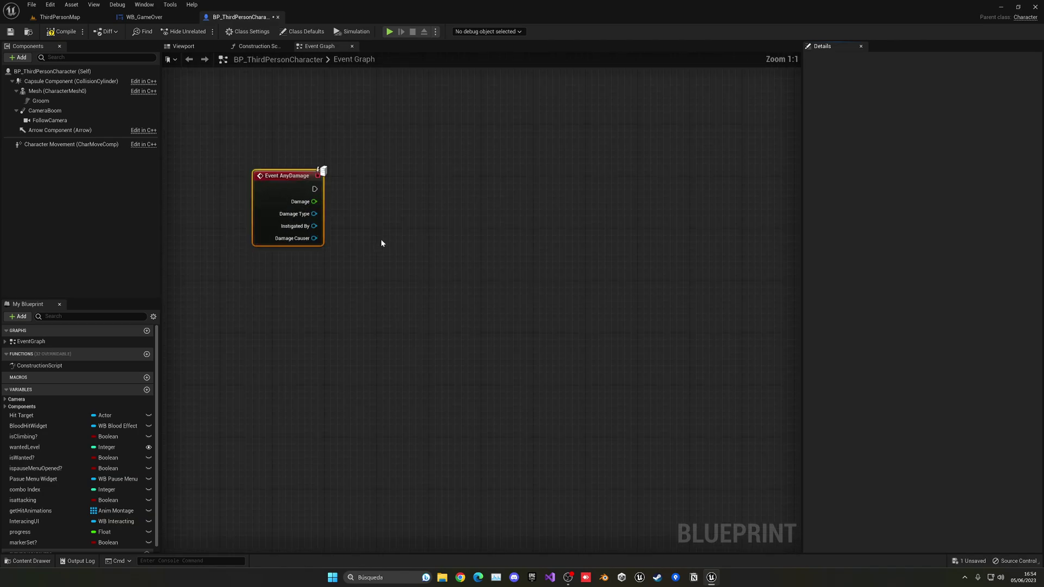
pyautogui.moveTo(457, 329); pyautogui.dragTo(390, 325, button='right')
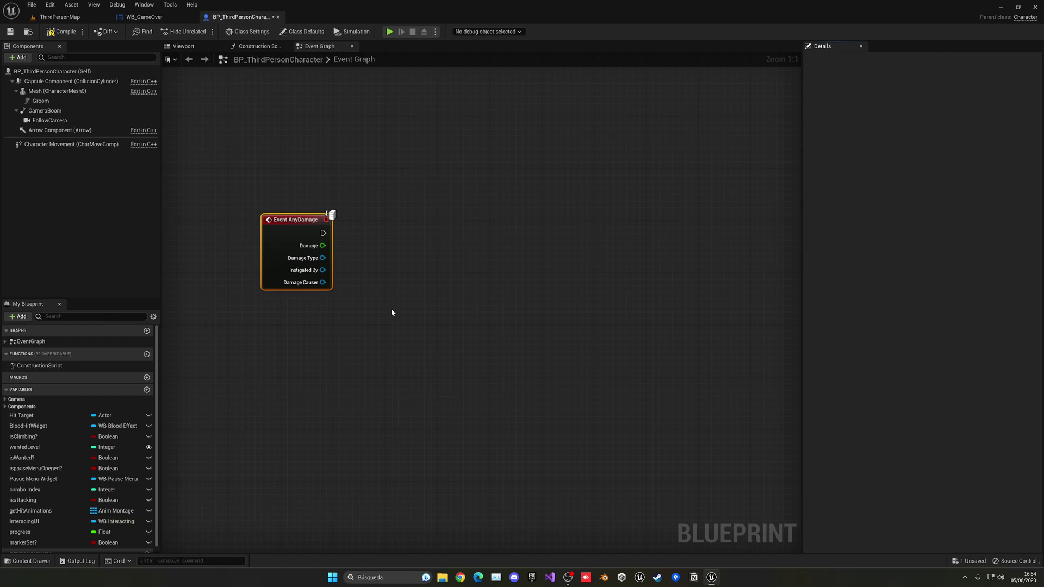
# Step: Connect a Create Widget node to the Event AnyDamage execution output and set its class to WB_GameOver
pyautogui.click(390, 308)
pyautogui.moveTo(324, 233); pyautogui.dragTo(435, 233)
pyautogui.write('create widge')
pyautogui.press('Return')
pyautogui.click(426, 252)
pyautogui.write('wb')
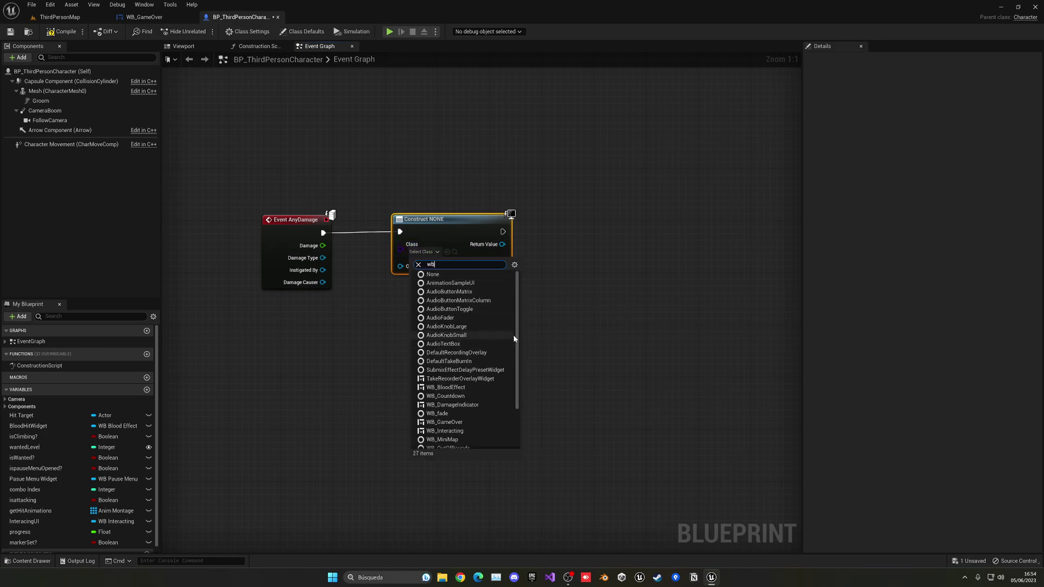
pyautogui.write('_')
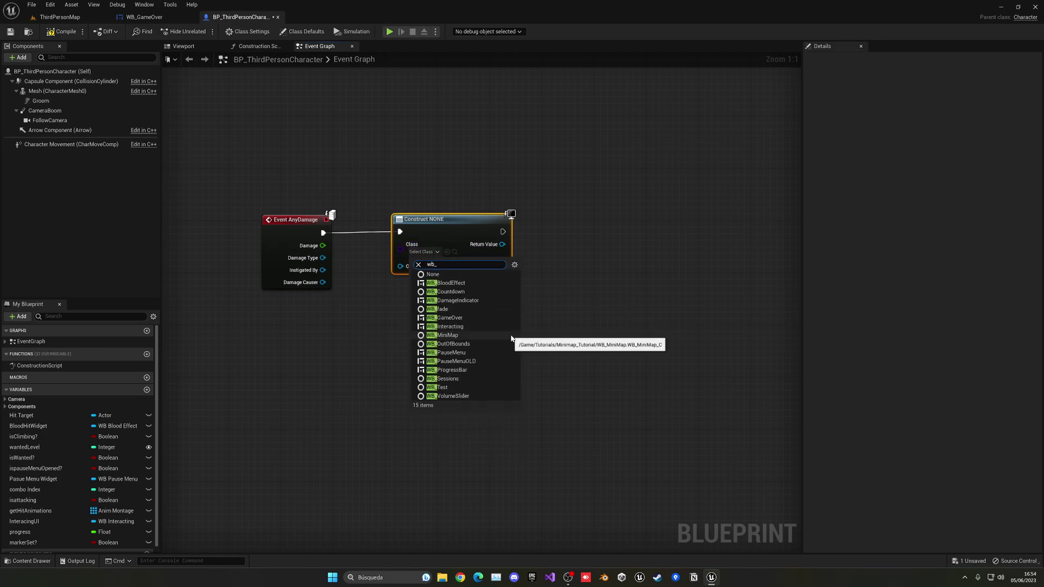
pyautogui.write('game')
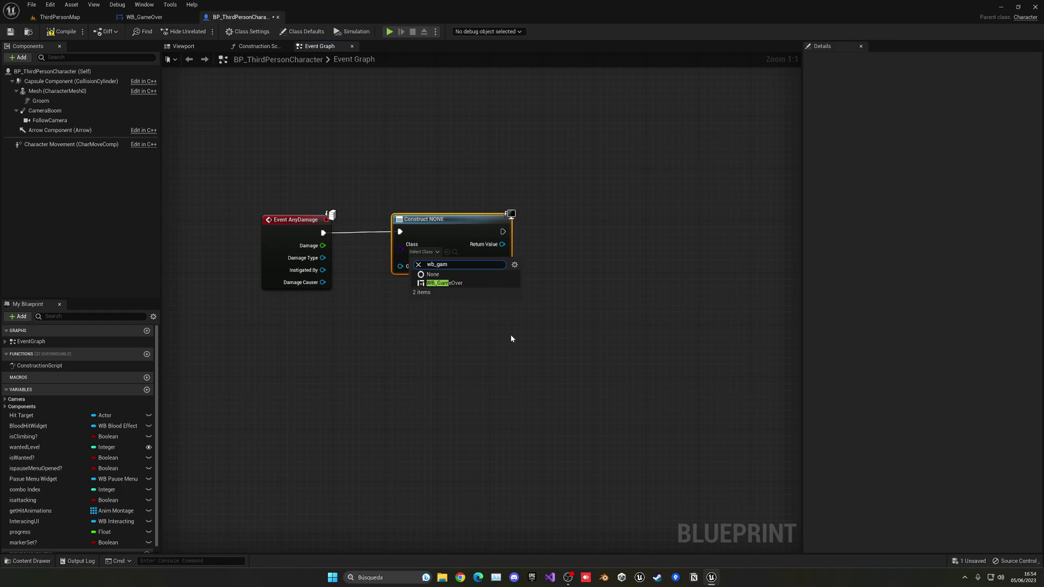
pyautogui.click(454, 283)
# Step: Straighten the connection between the Event AnyDamage and Create WB Game Over Widget nodes
pyautogui.moveTo(441, 325); pyautogui.dragTo(444, 326, button='right')
pyautogui.moveTo(309, 184); pyautogui.dragTo(469, 272)
pyautogui.press('q')
pyautogui.click(453, 315)
pyautogui.moveTo(481, 318); pyautogui.dragTo(422, 318, button='right')
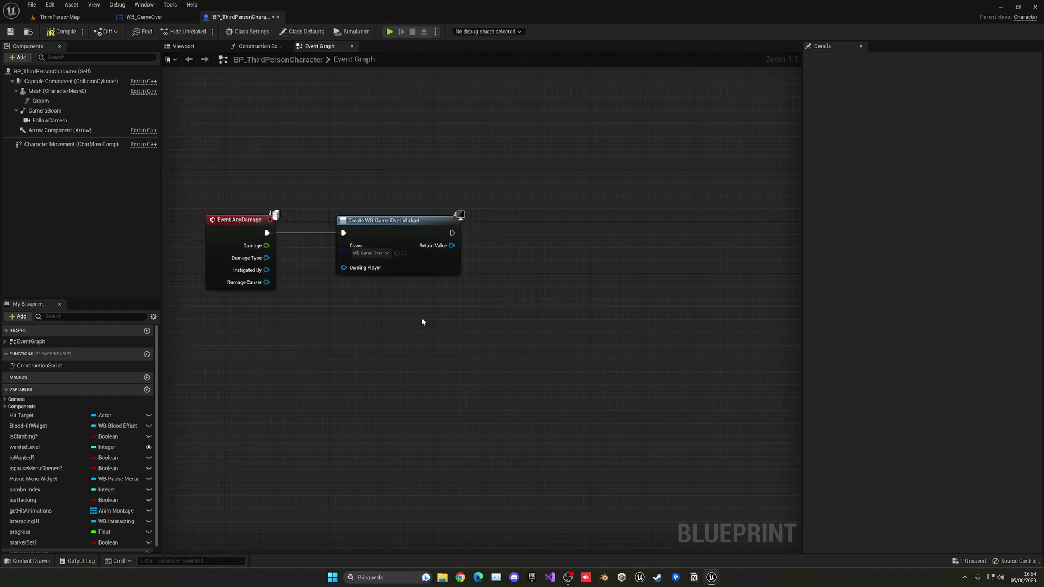
# Step: Add an Add to Viewport node from the created widget's Return Value and save the character blueprint
pyautogui.moveTo(450, 246); pyautogui.dragTo(481, 247)
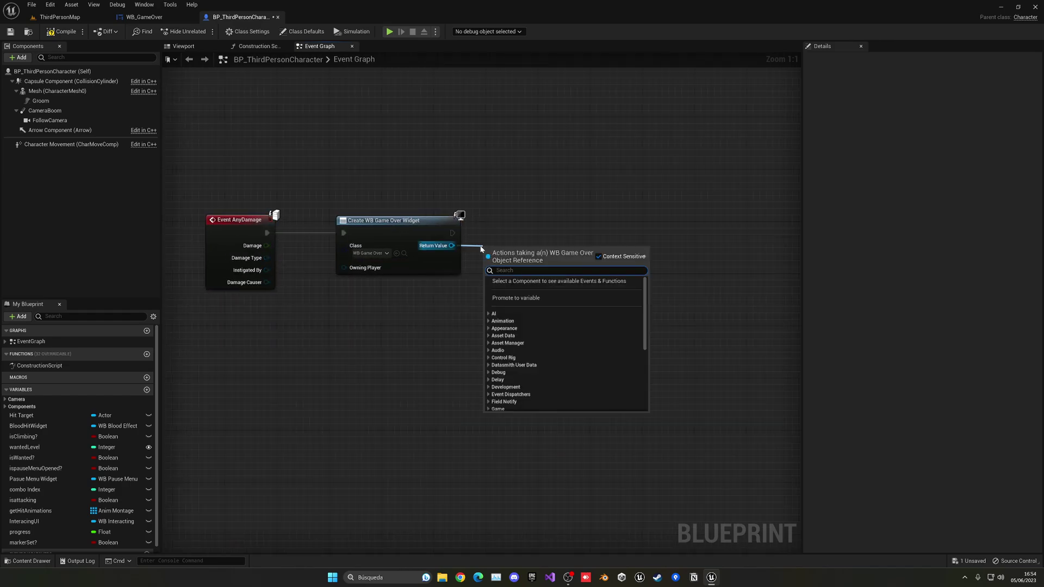
pyautogui.write('add')
pyautogui.click(523, 284)
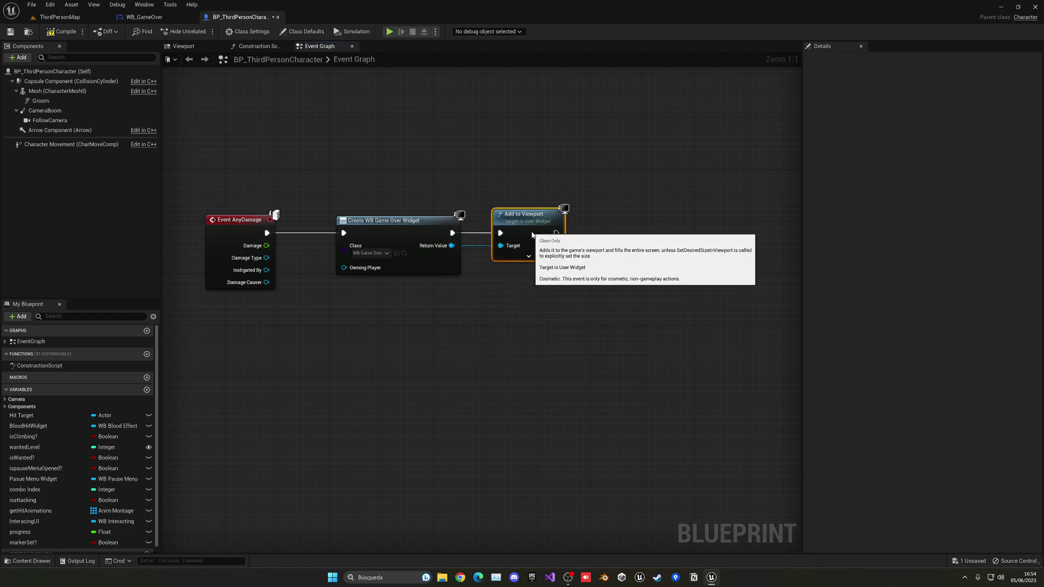
pyautogui.moveTo(520, 267); pyautogui.dragTo(572, 291, button='right')
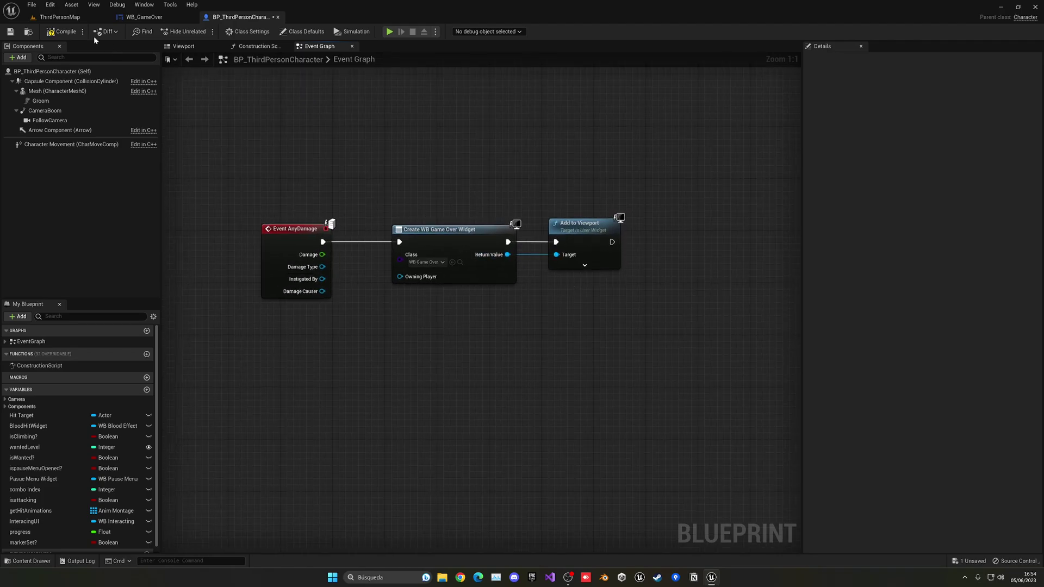
pyautogui.hotkey('ctrl', 's')
# Step: Add a G keyboard event node above the Event AnyDamage chain
pyautogui.moveTo(372, 238); pyautogui.dragTo(407, 318, button='right')
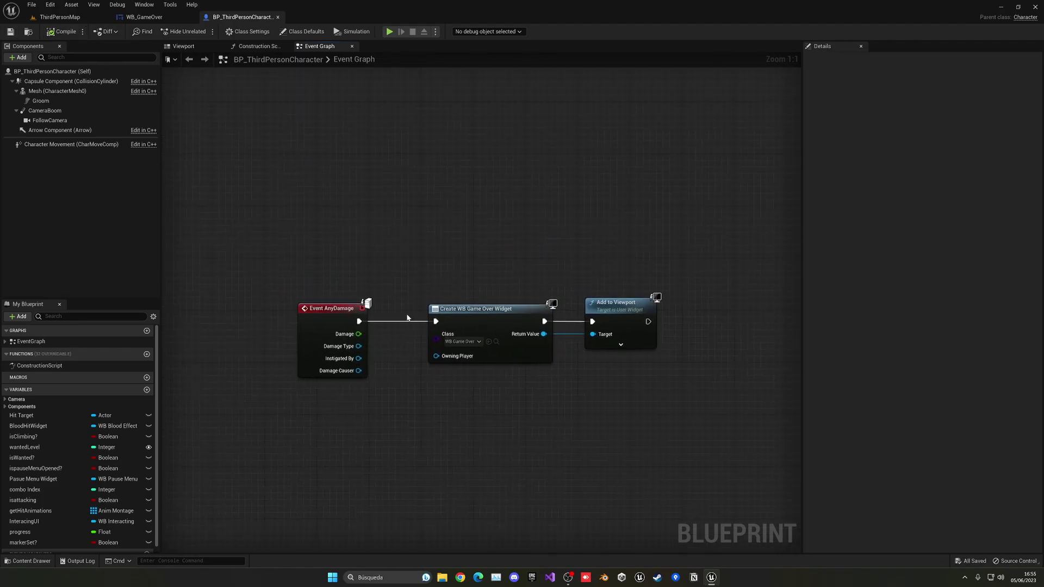
pyautogui.rightClick(308, 169)
pyautogui.write('g key')
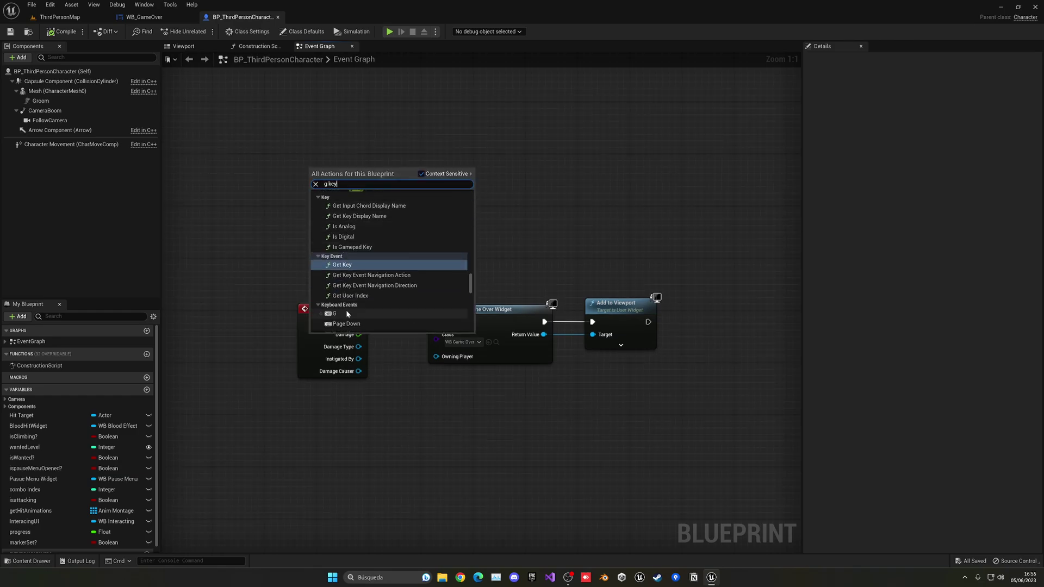
pyautogui.click(346, 313)
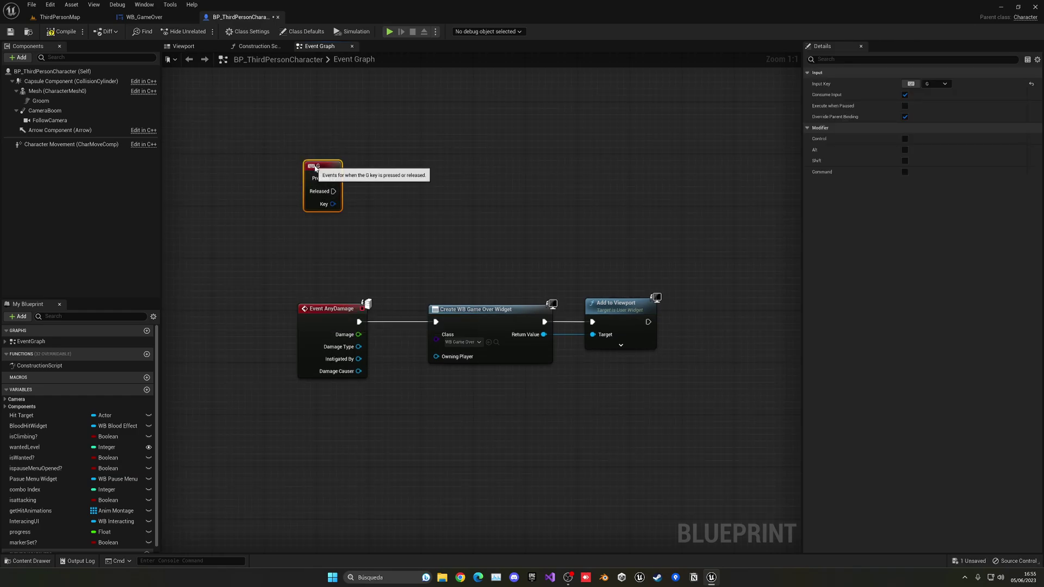
# Step: Connect the G key's Pressed output to an Apply Damage node with Self as damaged actor and base damage 100
pyautogui.moveTo(314, 166); pyautogui.dragTo(362, 189)
pyautogui.write('apply da')
pyautogui.press('Return')
pyautogui.write('self')
pyautogui.press('Return')
pyautogui.click(470, 192)
pyautogui.write('100')
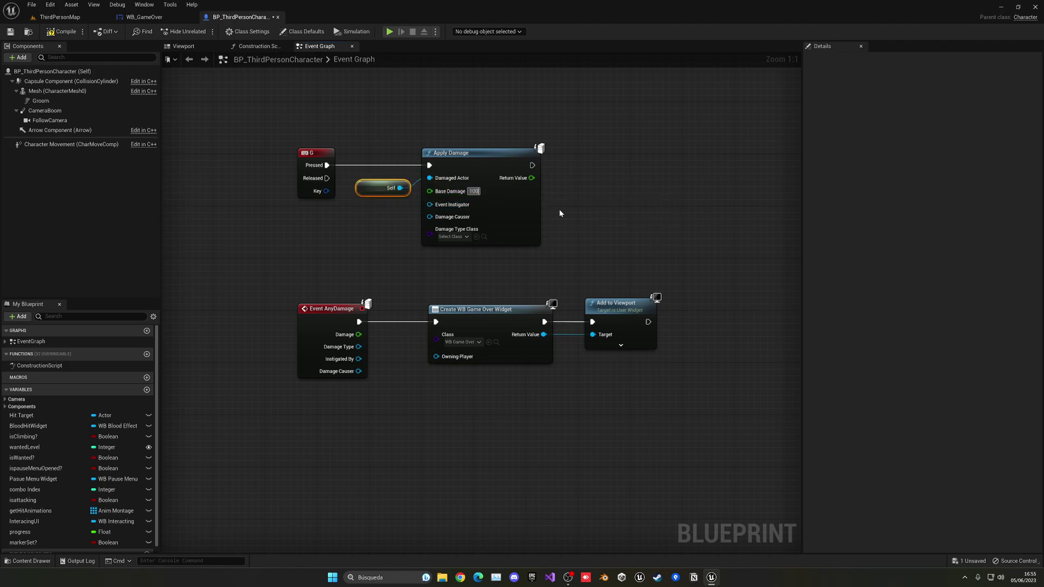
pyautogui.press('Return')
pyautogui.moveTo(363, 280); pyautogui.dragTo(334, 268, button='right')
# Step: Play ThirdPersonMap, run the character around and trigger the G key damage to test the game over screen
pyautogui.click(61, 18)
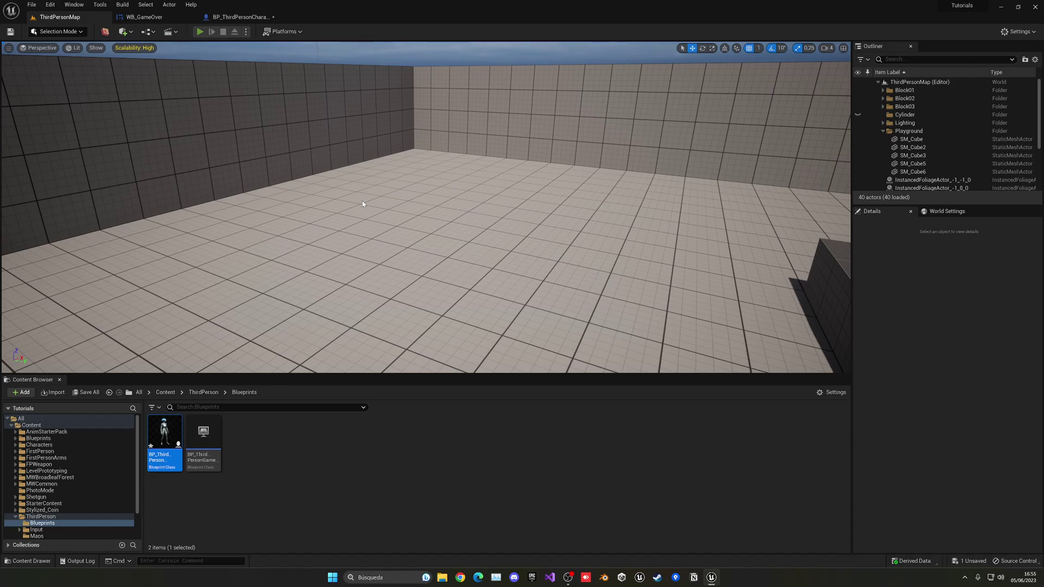
pyautogui.hotkey('alt', 'p')
pyautogui.press('w')
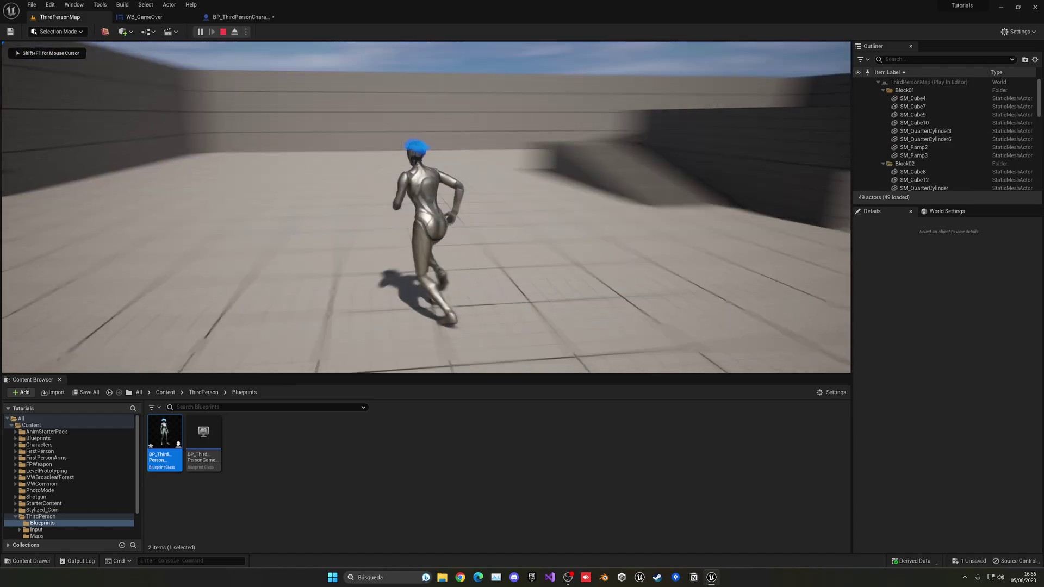
pyautogui.press('g')
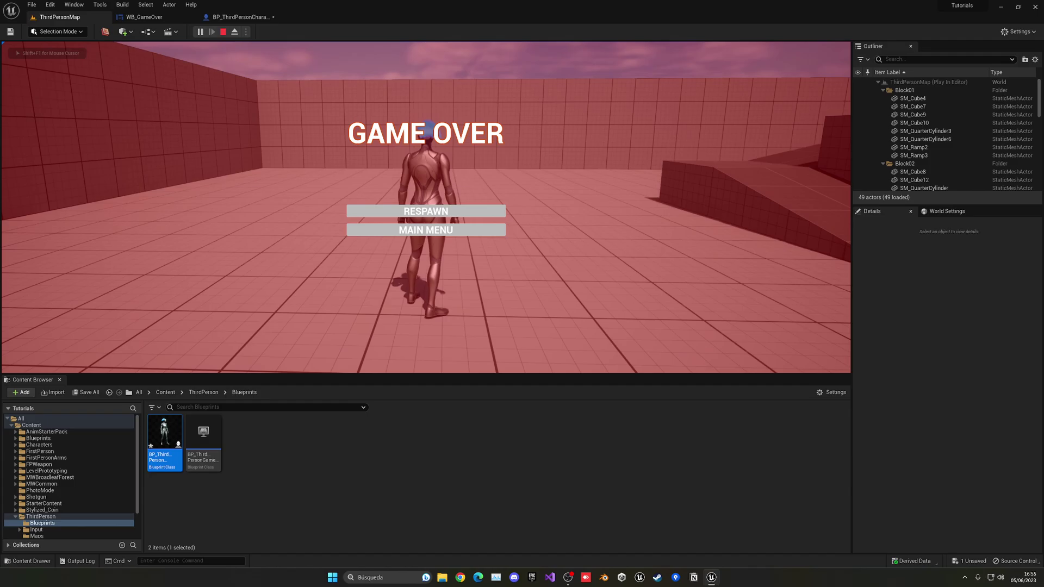
pyautogui.press('w')
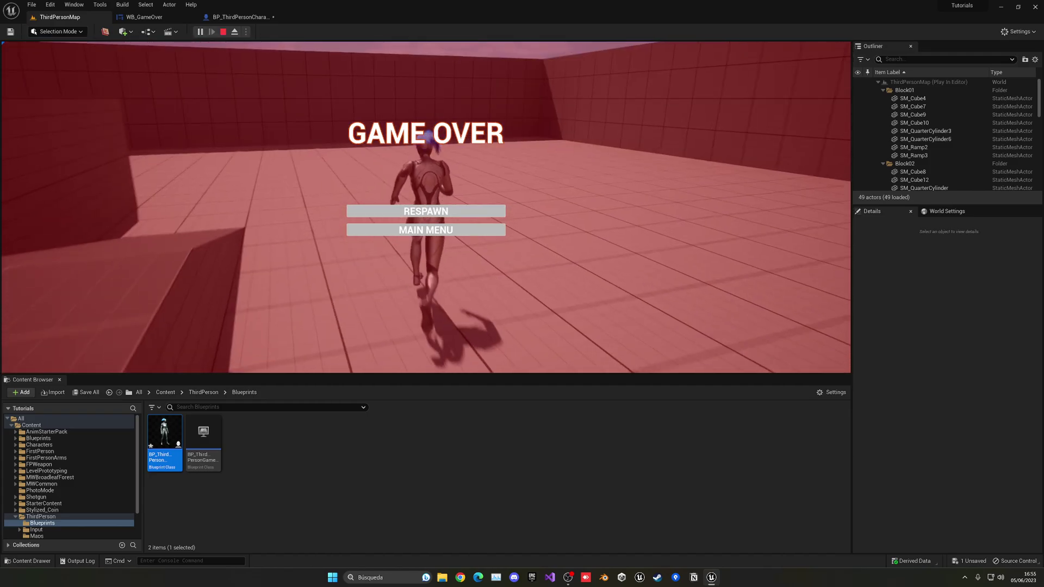
# Step: Move the character behind the game over screen to check its controls, and stop the play session
pyautogui.press('s')
pyautogui.press('w')
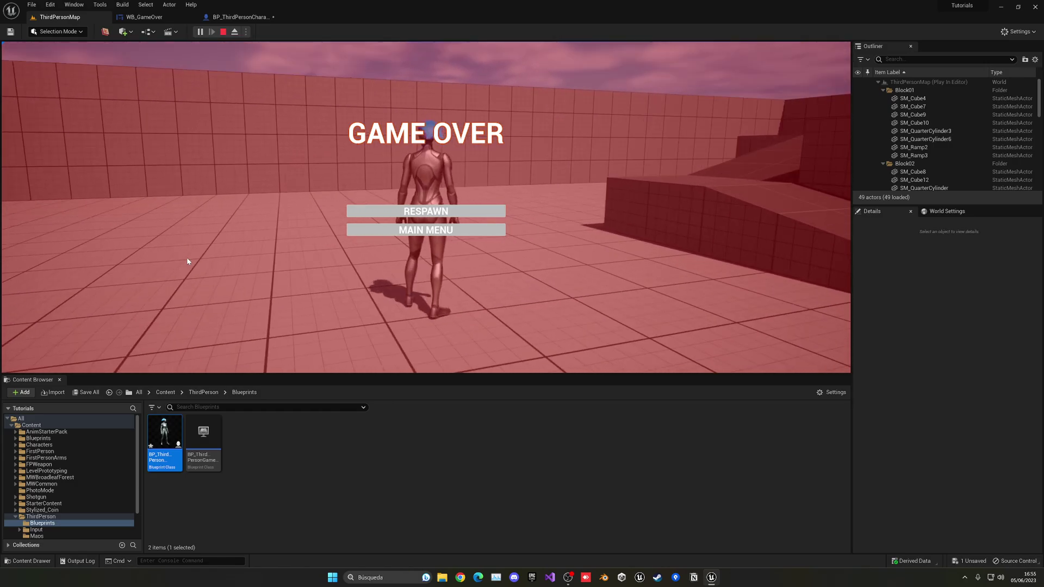
pyautogui.click(223, 31)
# Step: Add a Get Player Controller node below the Add to Viewport node in the BP_ThirdPersonCharacter event graph
pyautogui.click(235, 21)
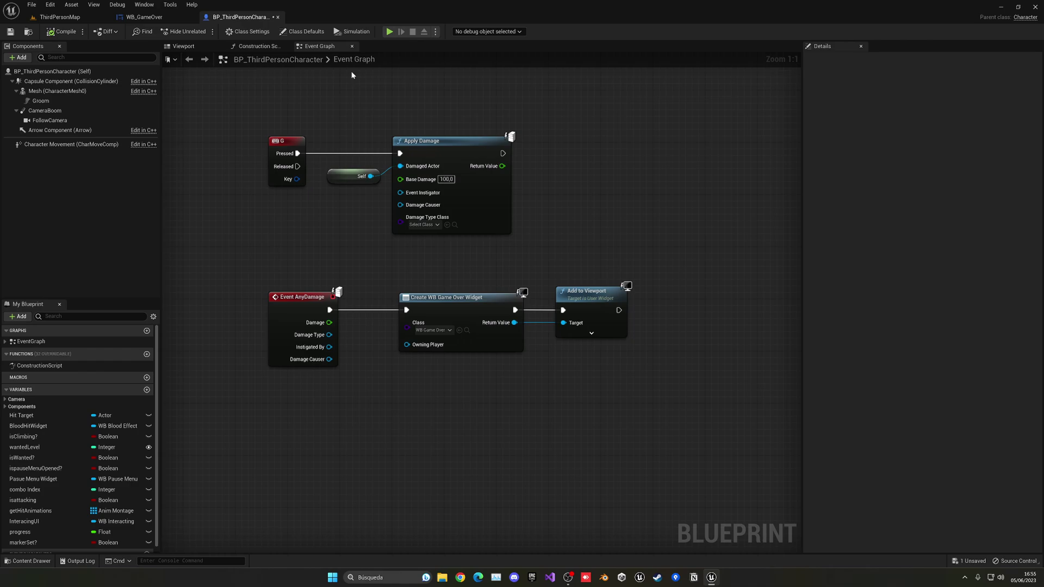
pyautogui.moveTo(677, 216); pyautogui.dragTo(647, 195, button='right')
pyautogui.moveTo(267, 235); pyautogui.dragTo(603, 354)
pyautogui.click(632, 358)
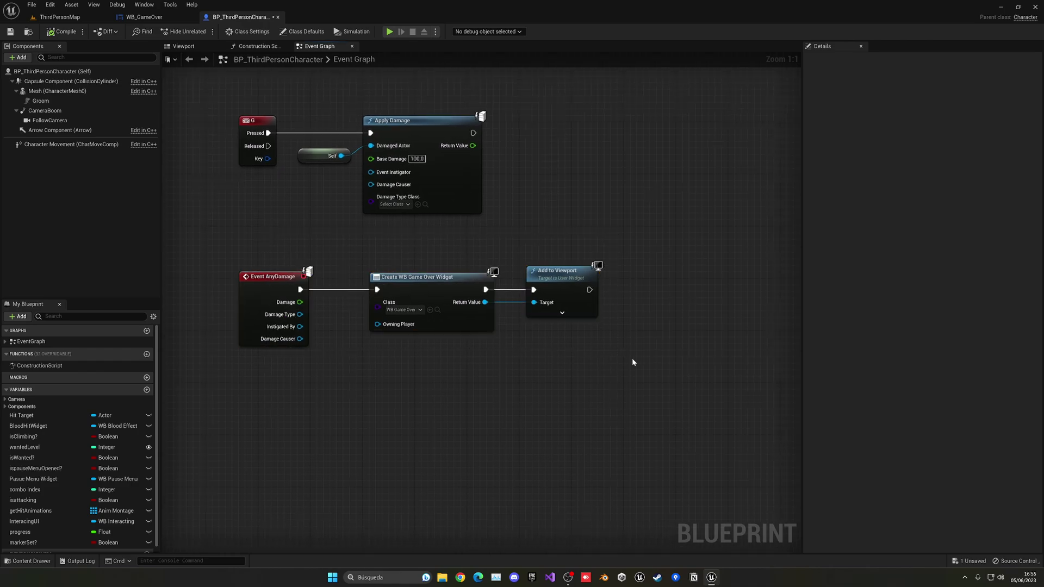
pyautogui.moveTo(636, 358); pyautogui.dragTo(503, 269, button='right')
pyautogui.moveTo(459, 343); pyautogui.dragTo(298, 325, button='right')
pyautogui.write('get player')
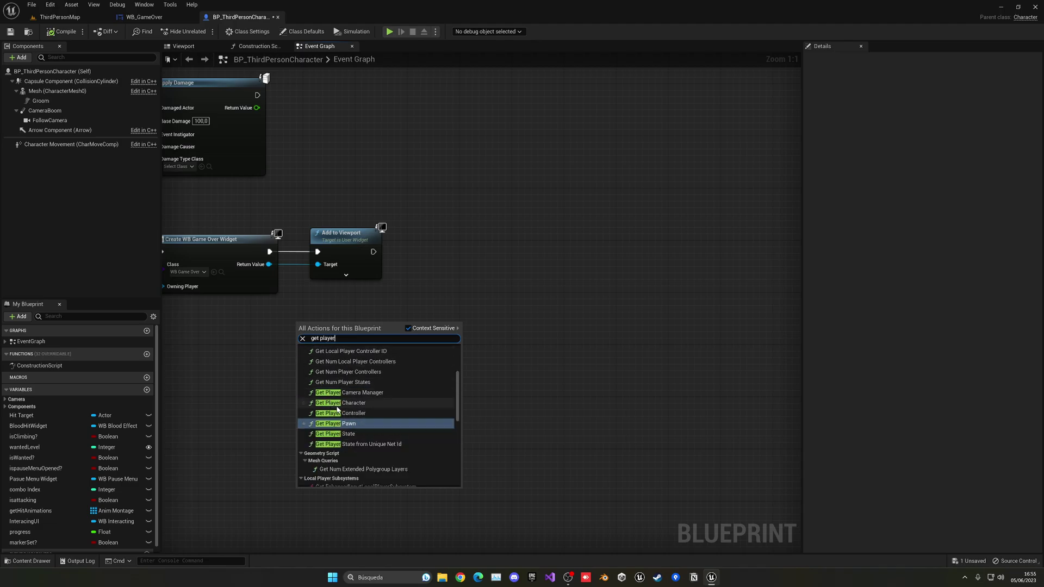
pyautogui.click(338, 413)
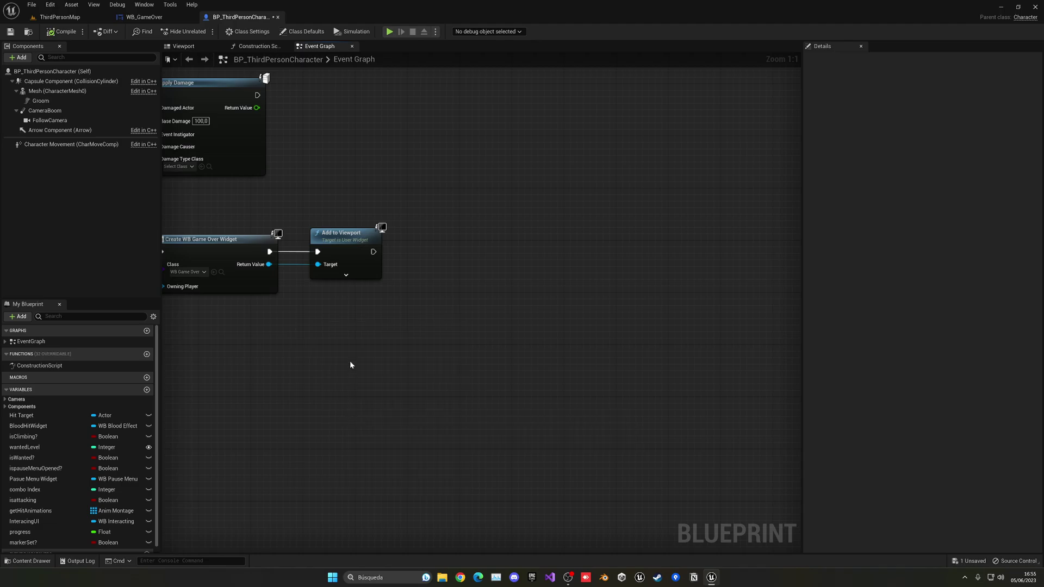
# Step: Add a Set Show Mouse Cursor node from the player controller, enable it and connect it after Add to Viewport
pyautogui.moveTo(383, 336); pyautogui.dragTo(413, 279)
pyautogui.write('set show mouse')
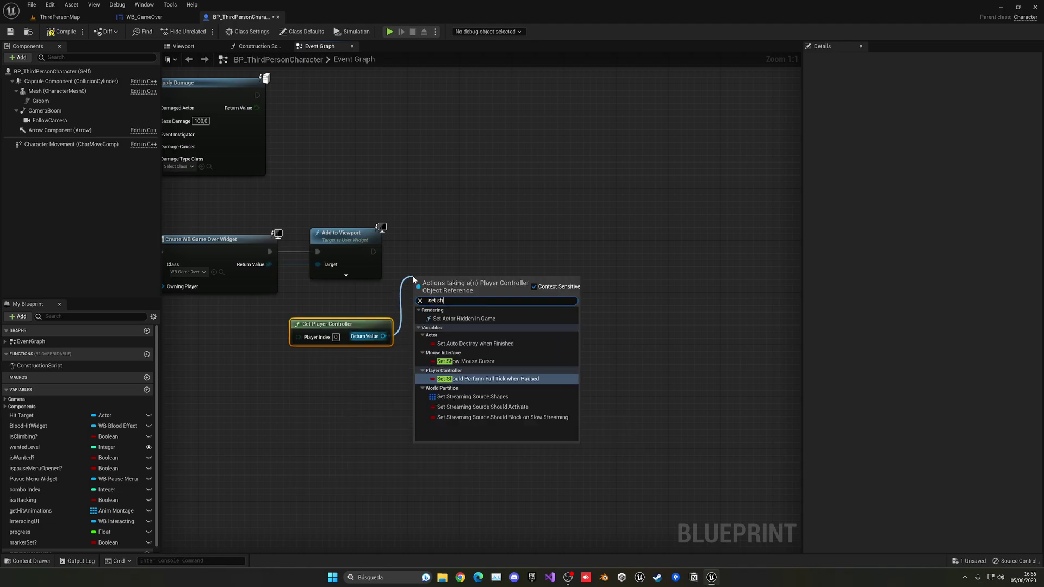
pyautogui.press('Return')
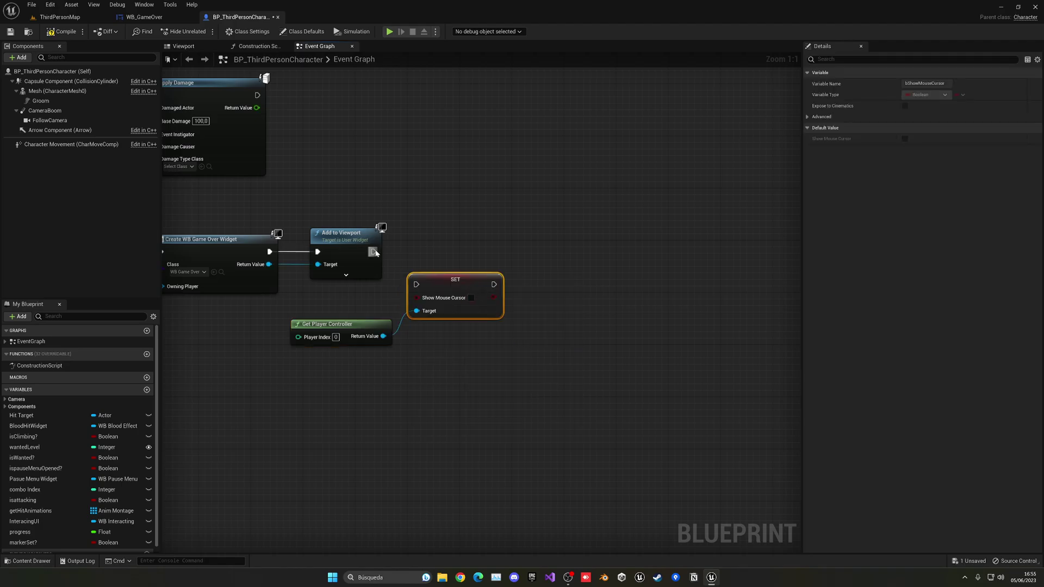
pyautogui.moveTo(373, 252); pyautogui.dragTo(451, 244)
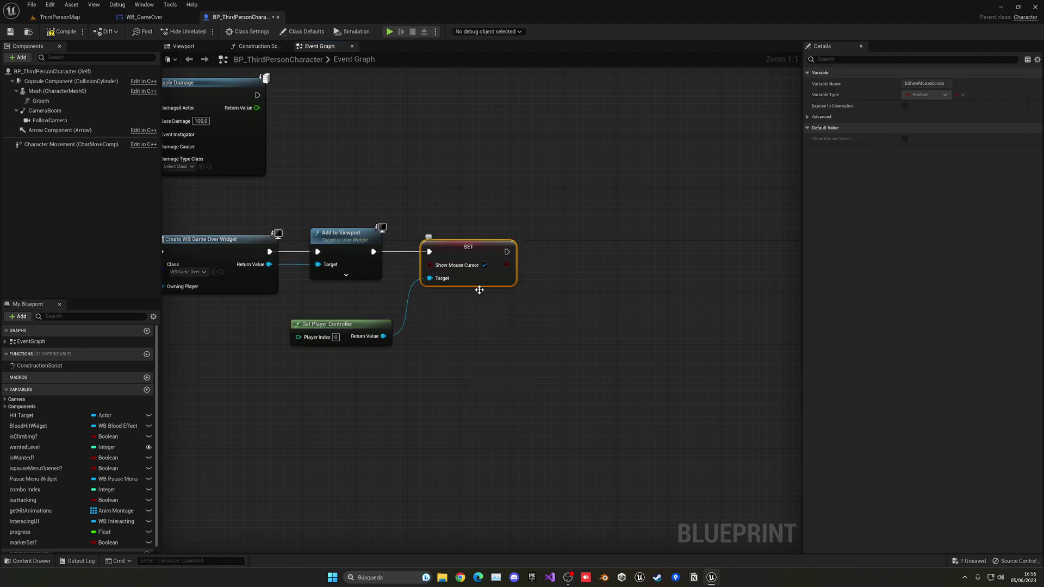
# Step: Add a Set Input Mode UI Only node from the player controller and connect it after the Show Mouse Cursor node
pyautogui.moveTo(479, 290); pyautogui.dragTo(429, 292, button='right')
pyautogui.moveTo(334, 339); pyautogui.dragTo(530, 304)
pyautogui.write('set in')
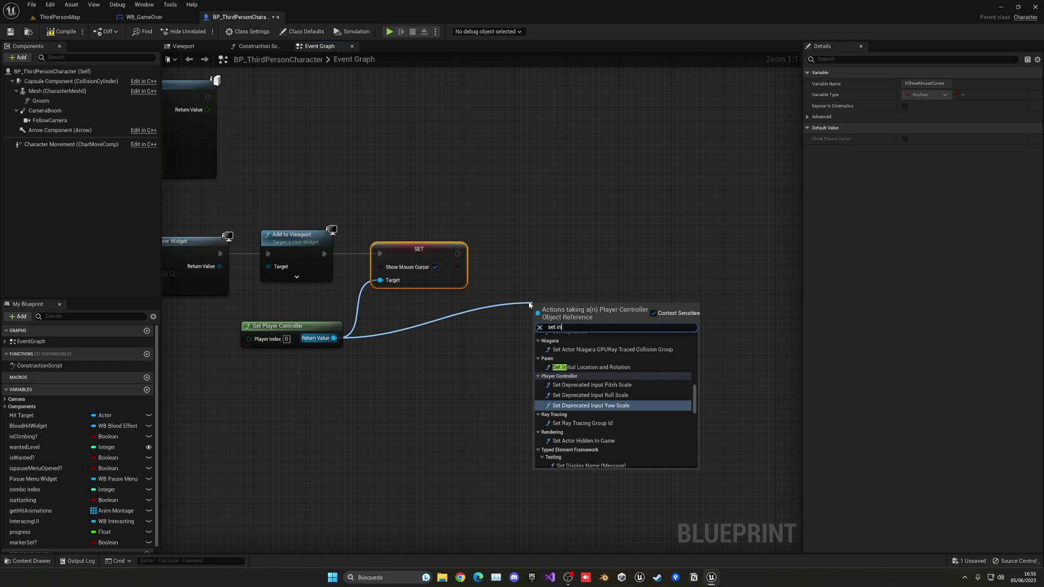
pyautogui.write('put')
pyautogui.scroll(-1, 586, 399)
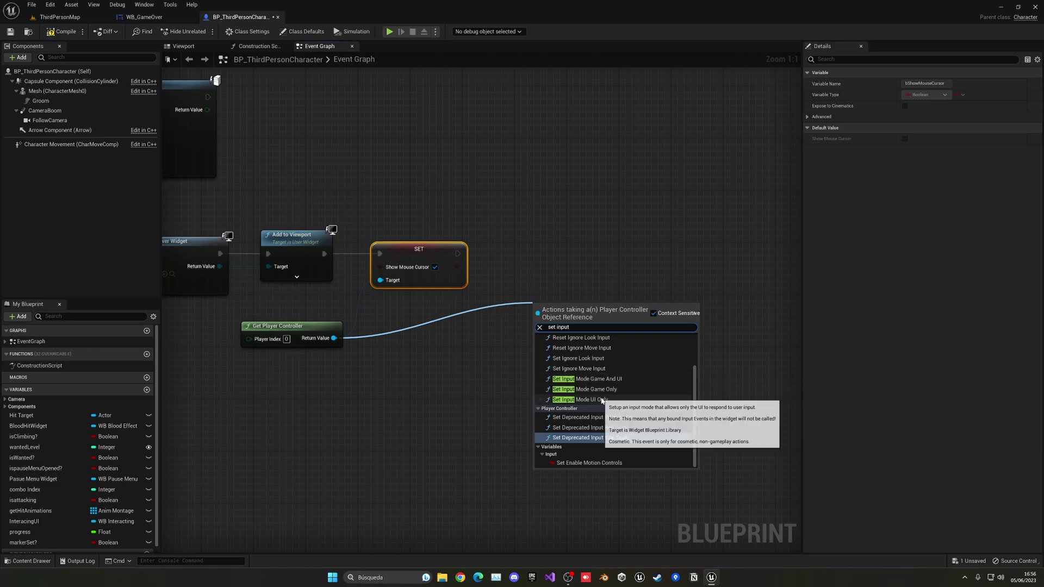
pyautogui.click(606, 400)
pyautogui.moveTo(553, 341); pyautogui.dragTo(540, 289)
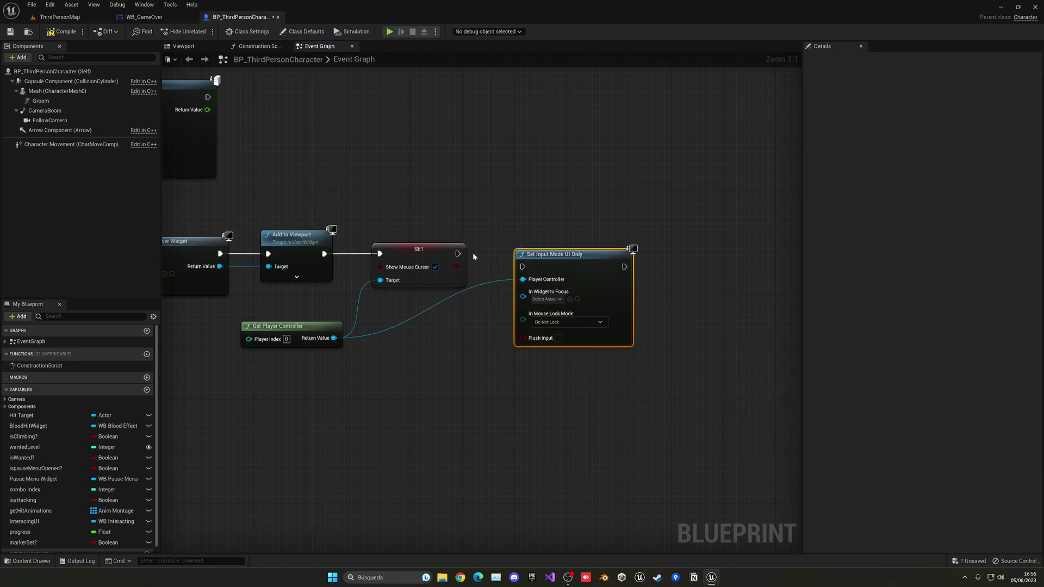
pyautogui.moveTo(457, 254); pyautogui.dragTo(525, 267)
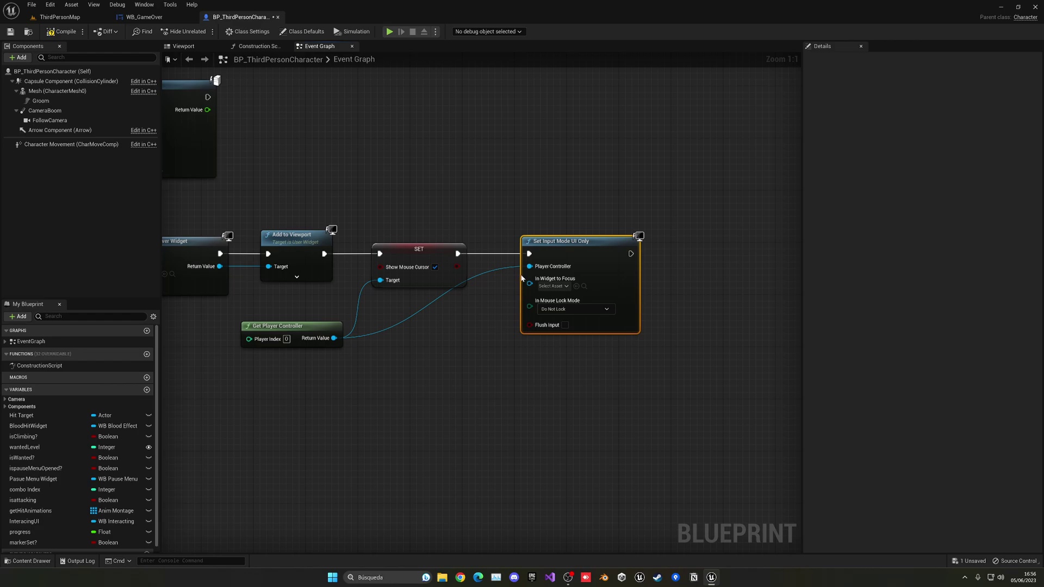
# Step: Add a reroute point to the player controller wire and connect the created widget's Return Value to In Widget to Focus
pyautogui.doubleClick(427, 302)
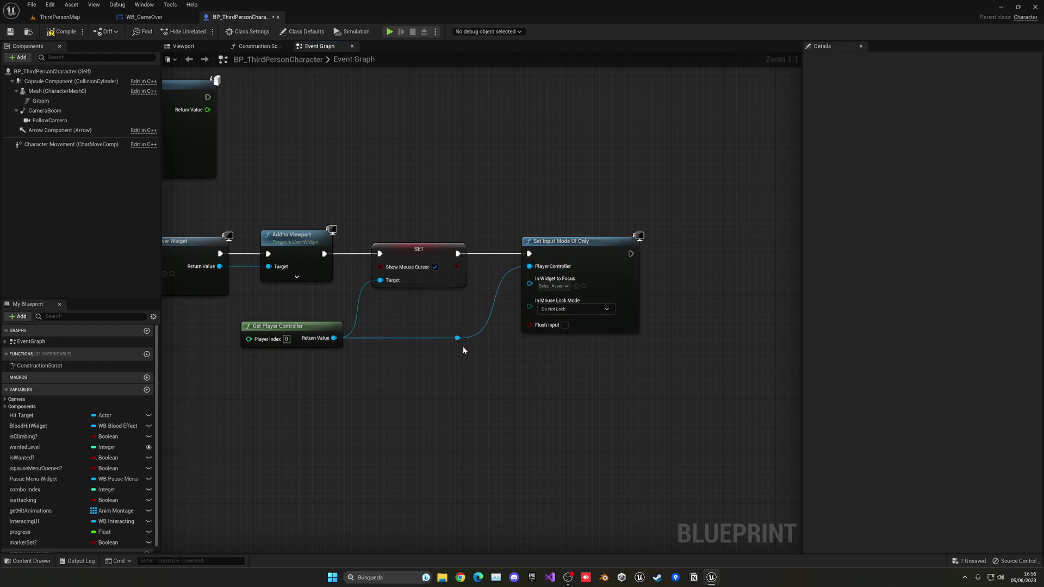
pyautogui.moveTo(464, 350); pyautogui.dragTo(506, 334, button='right')
pyautogui.moveTo(455, 303); pyautogui.dragTo(550, 296, button='right')
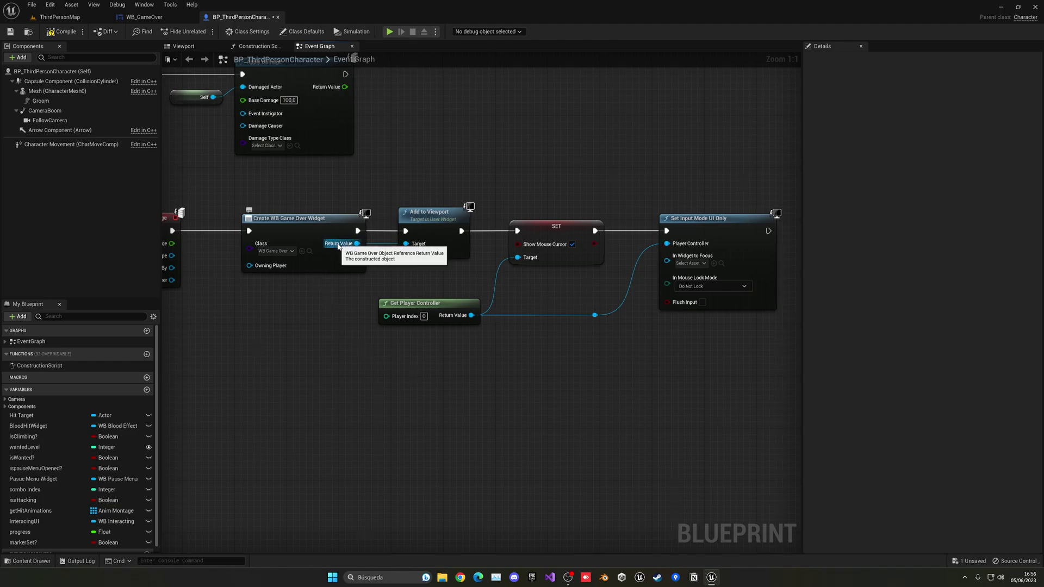
pyautogui.moveTo(338, 246); pyautogui.dragTo(667, 256)
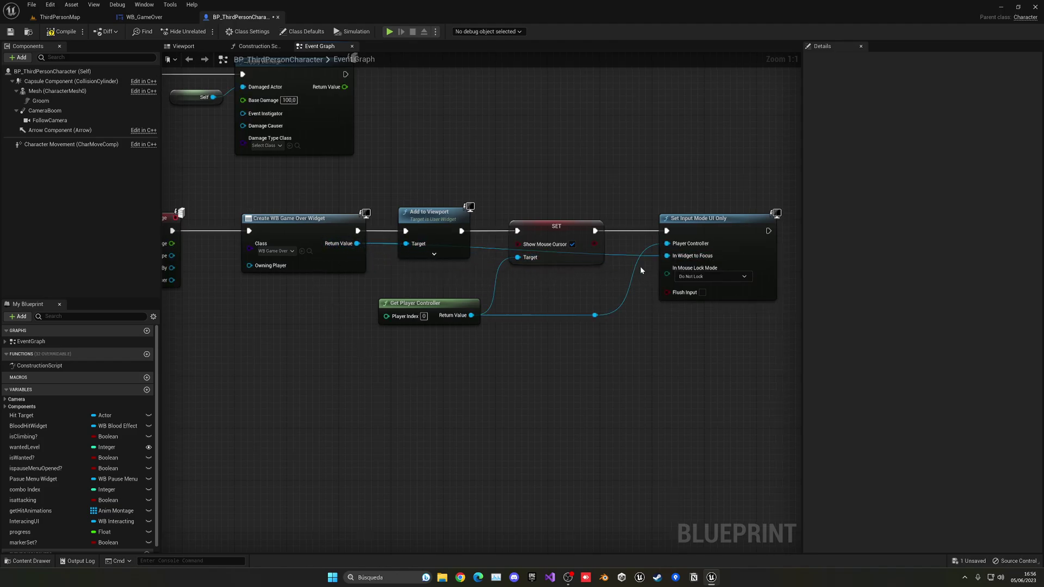
pyautogui.moveTo(323, 143); pyautogui.dragTo(237, 149, button='right')
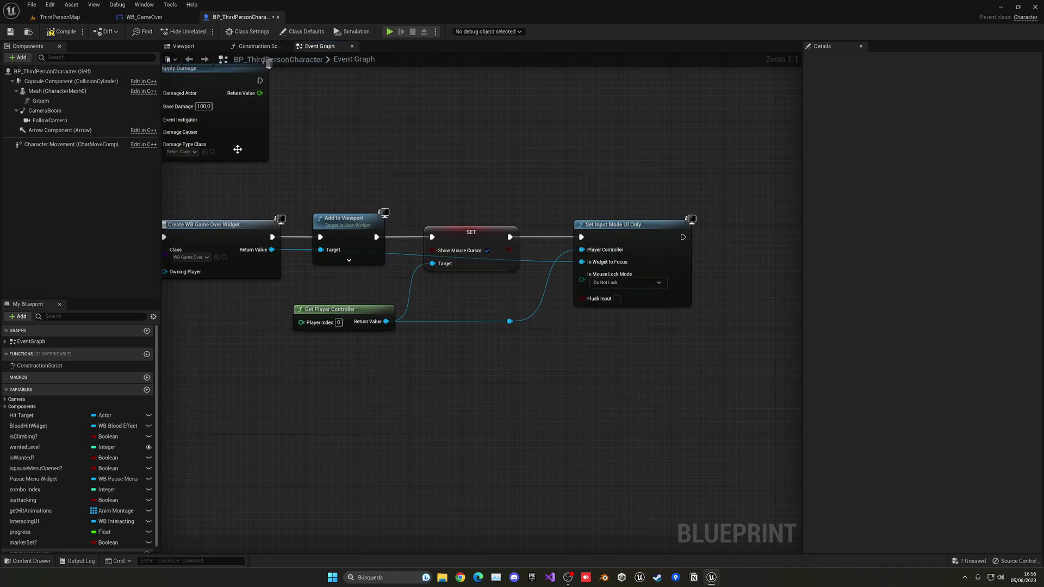
# Step: Play ThirdPersonMap, trigger the G key damage to test the cursor on the game over screen, and stop the session
pyautogui.click(60, 17)
pyautogui.click(200, 31)
pyautogui.click(410, 170)
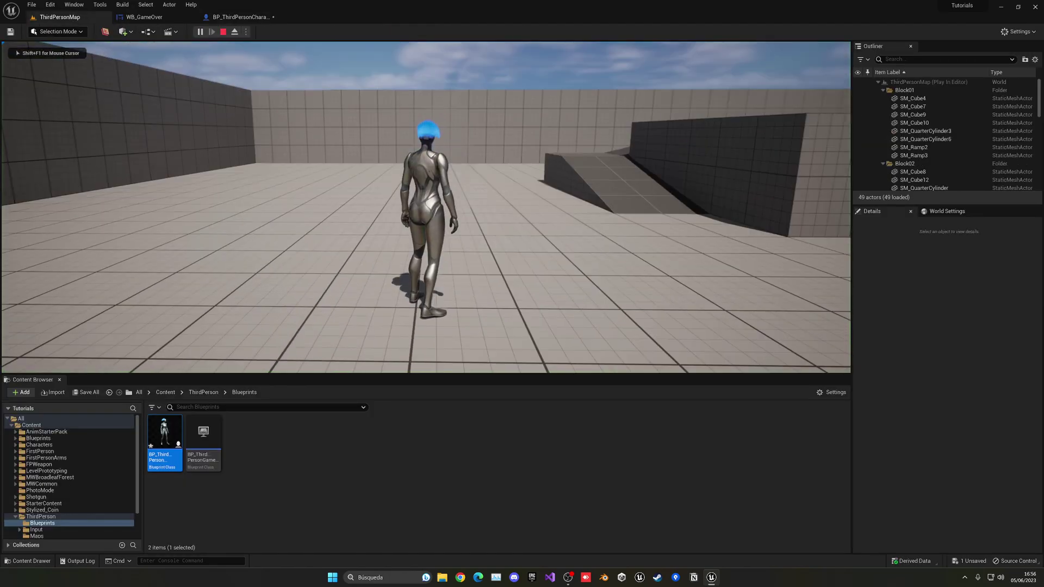
pyautogui.press('w')
pyautogui.press('g')
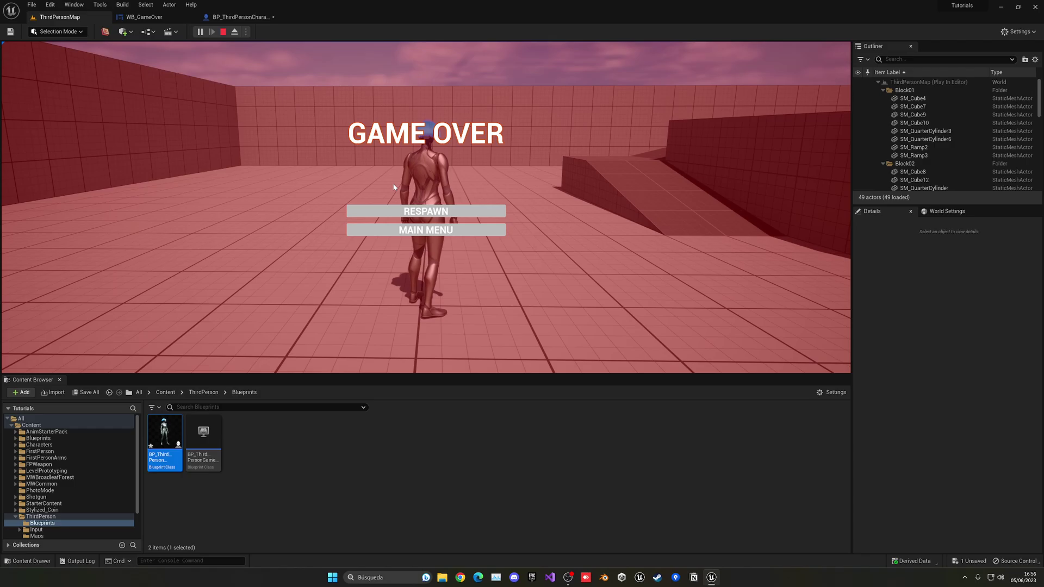
pyautogui.press('Escape')
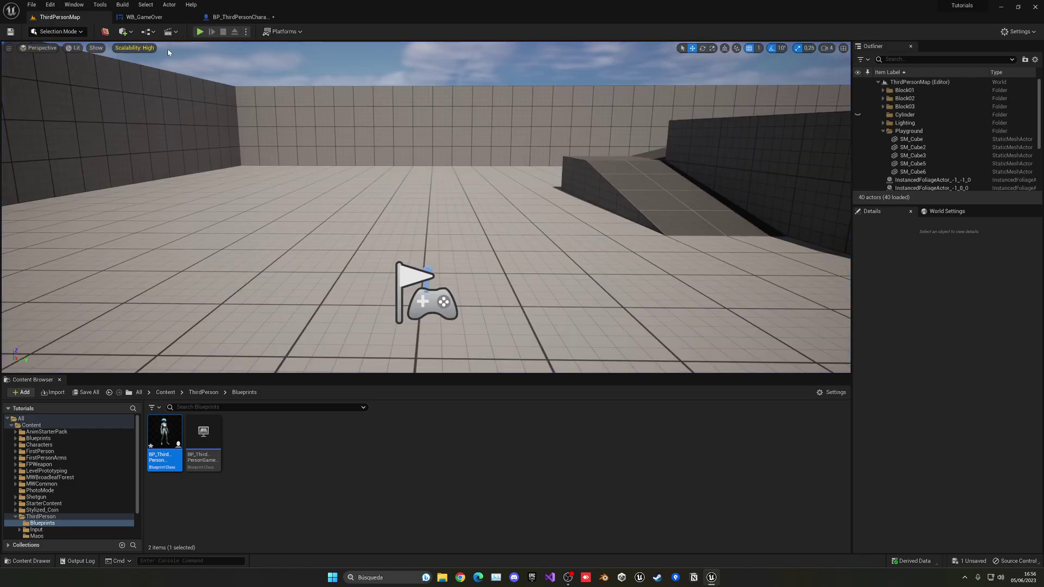
# Step: Add an On Clicked event for the Respawn Button in WB_GameOver
pyautogui.click(144, 19)
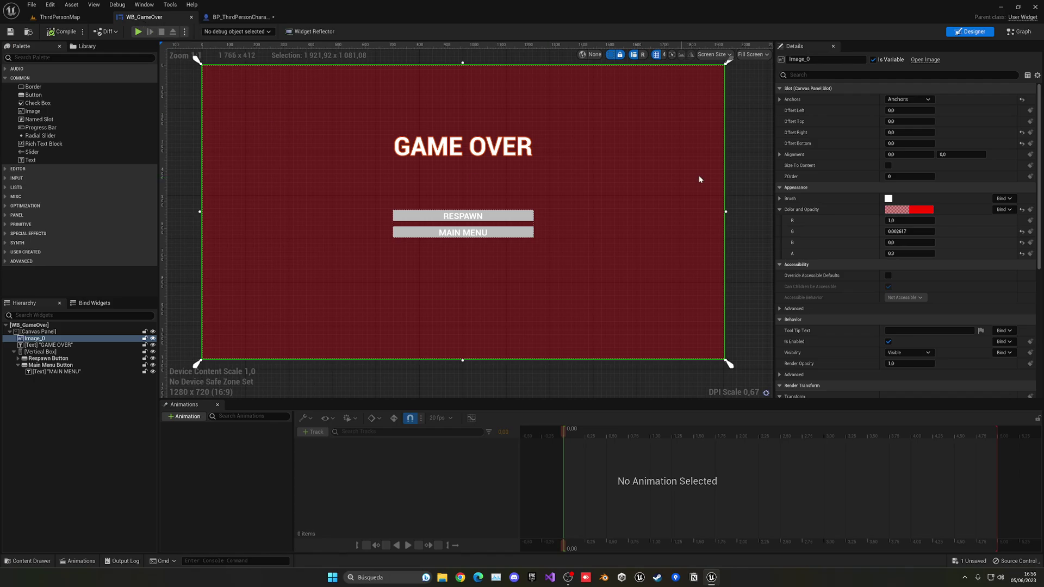
pyautogui.click(1019, 31)
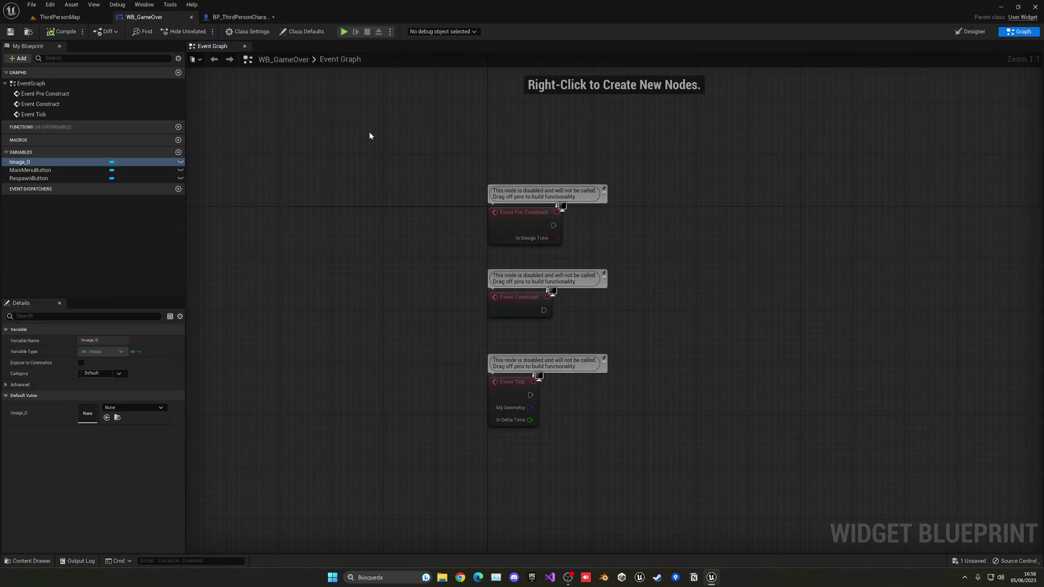
pyautogui.click(970, 32)
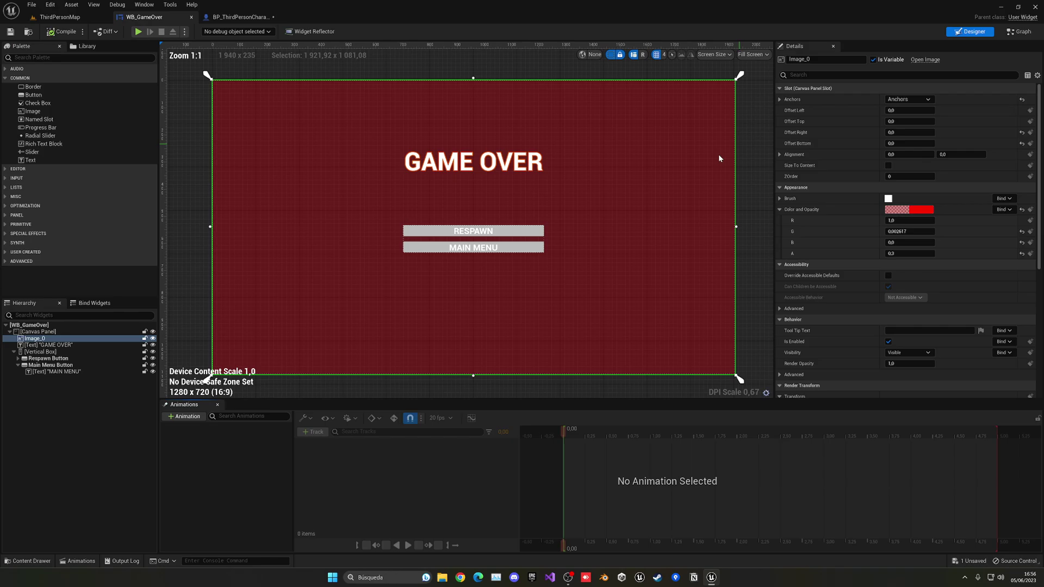
pyautogui.click(52, 358)
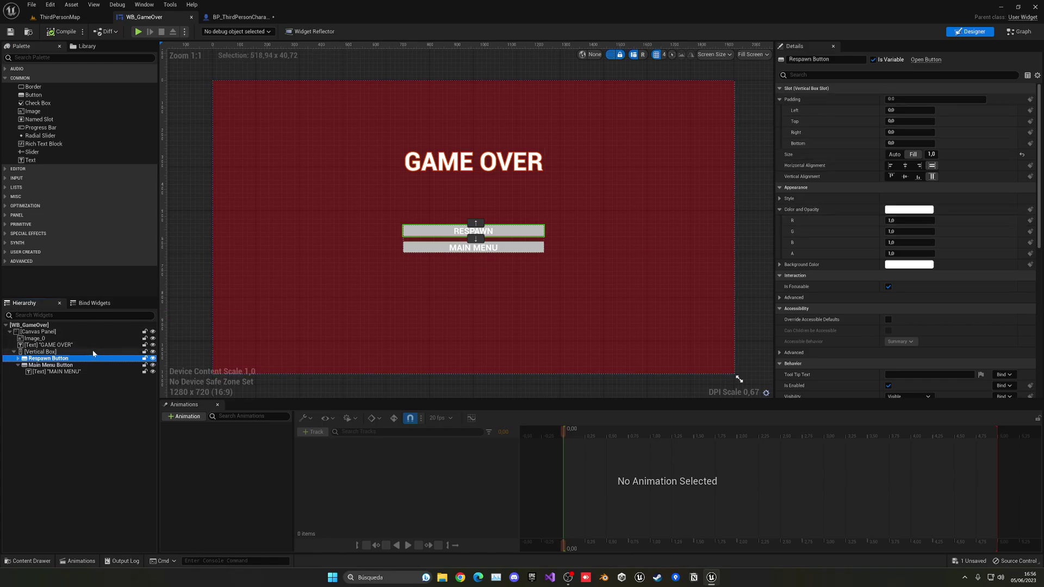
pyautogui.scroll(-10, 853, 269)
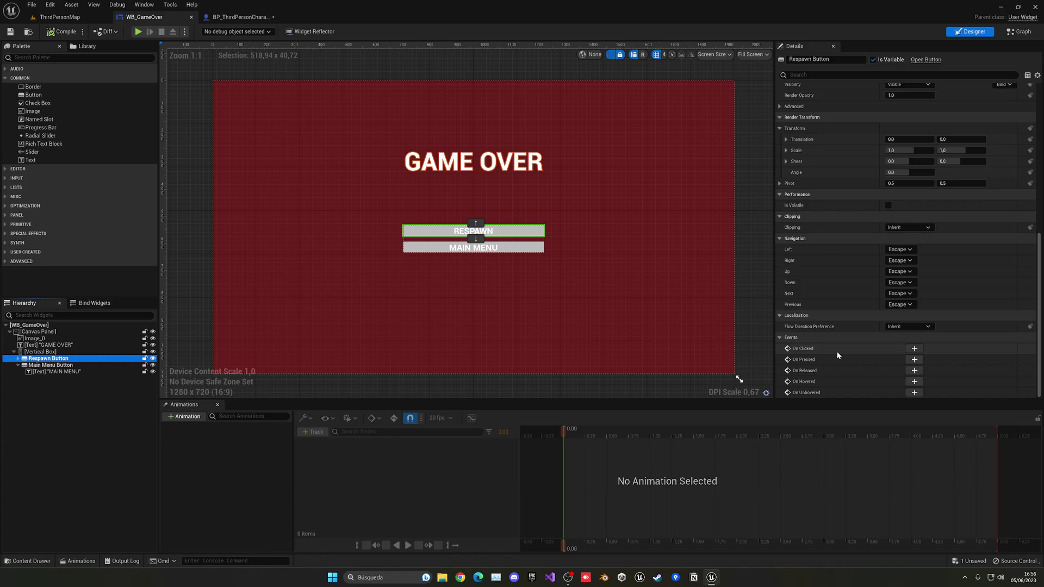
pyautogui.click(914, 350)
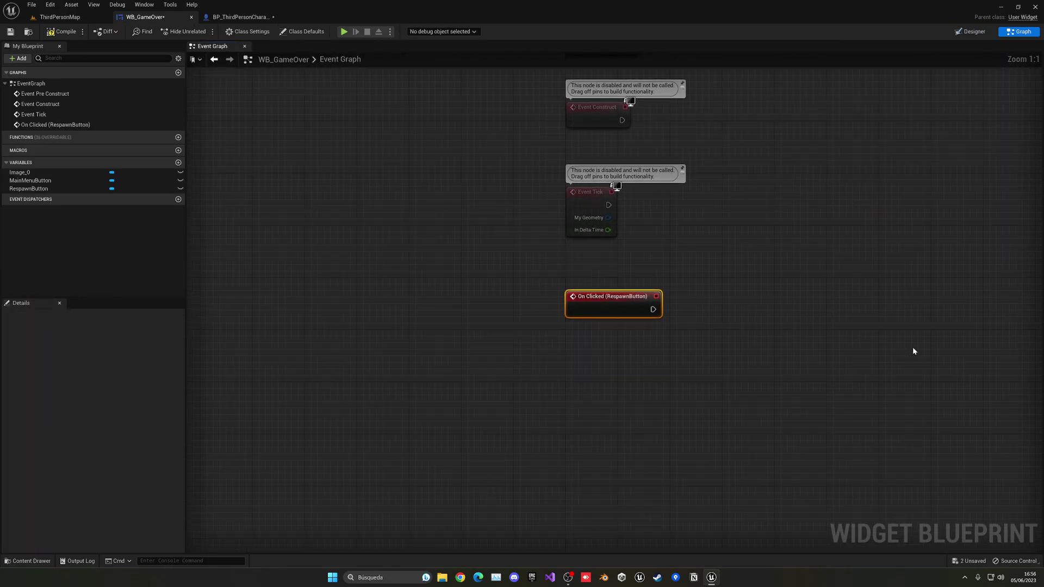
# Step: Delete the default event nodes from the widget graph, keeping only the Respawn Button's On Clicked event
pyautogui.press('Delete')
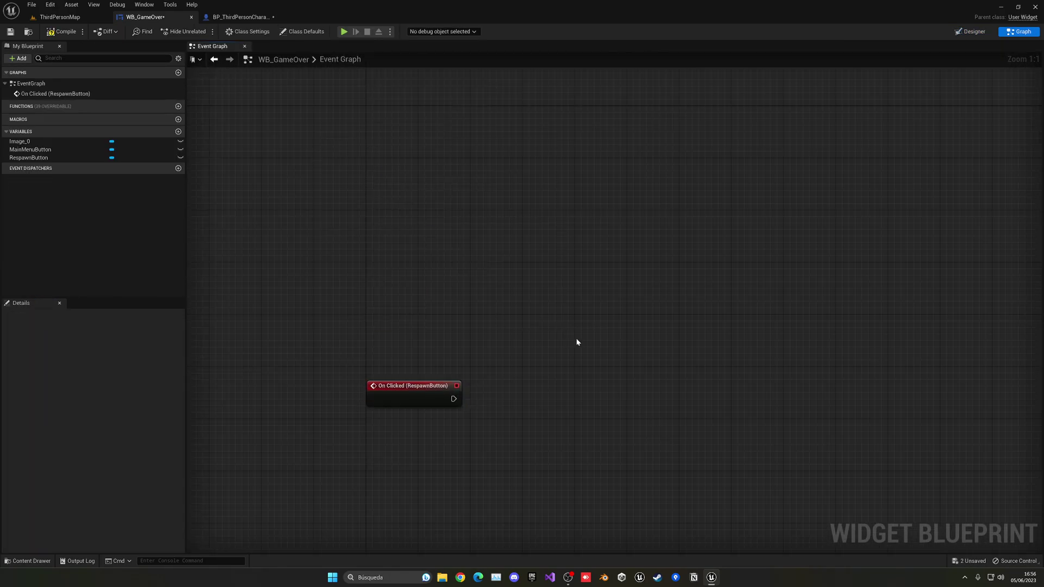
pyautogui.moveTo(575, 338); pyautogui.dragTo(534, 191, button='right')
pyautogui.click(385, 242)
pyautogui.moveTo(465, 258); pyautogui.dragTo(418, 248, button='right')
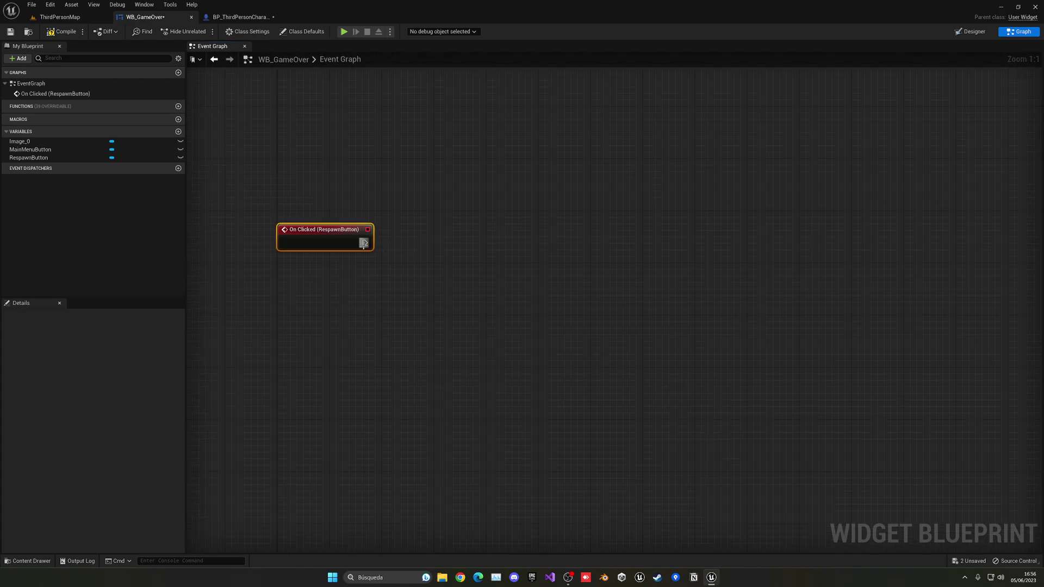
# Step: Connect the Respawn Button's On Clicked event to an Open Level (by Name) node with level name ThirdPersonMap
pyautogui.moveTo(363, 243); pyautogui.dragTo(428, 246)
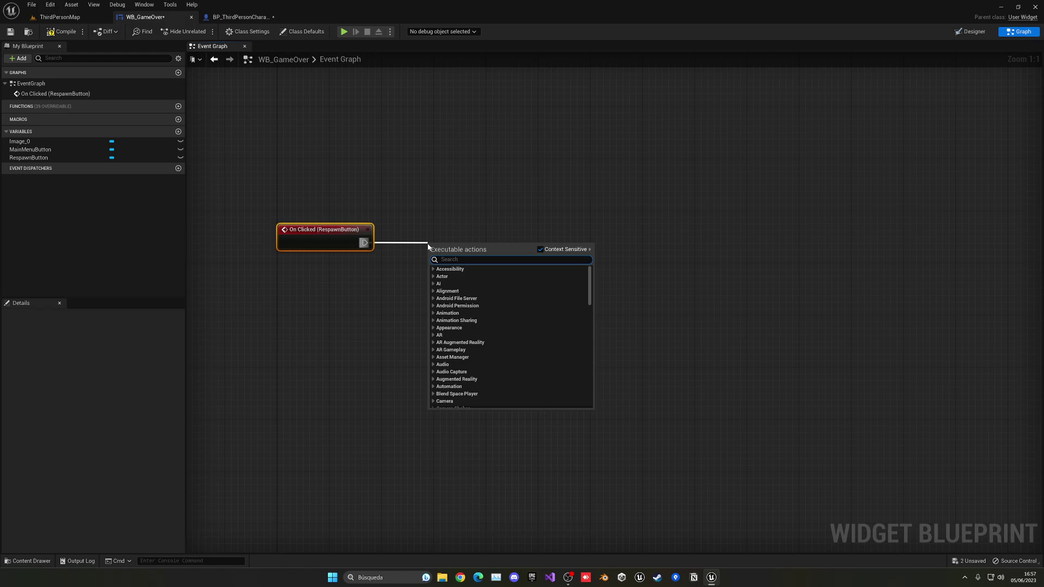
pyautogui.write('open le')
pyautogui.press('Return')
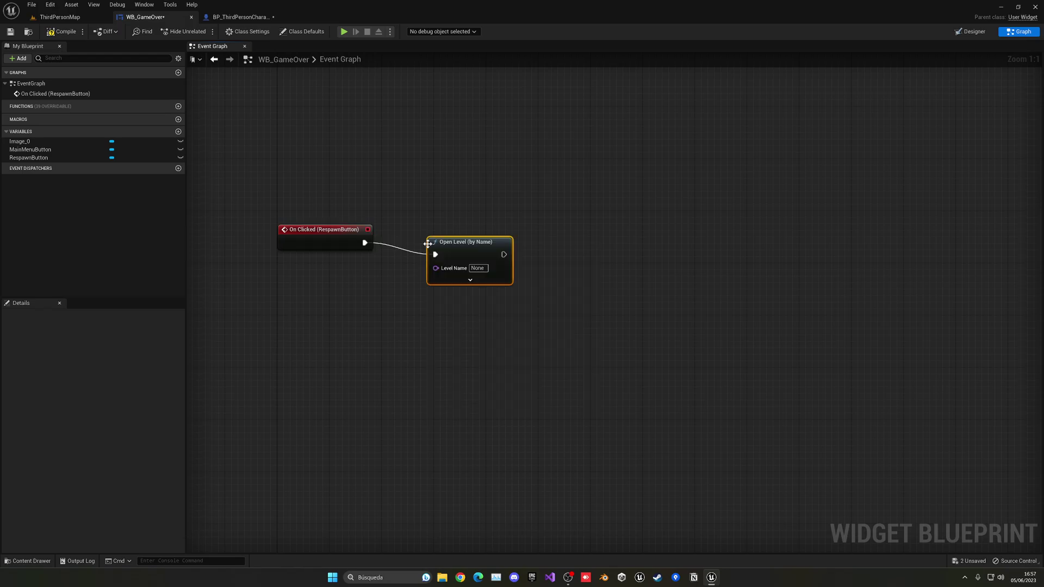
pyautogui.moveTo(427, 244); pyautogui.dragTo(421, 231)
pyautogui.click(471, 255)
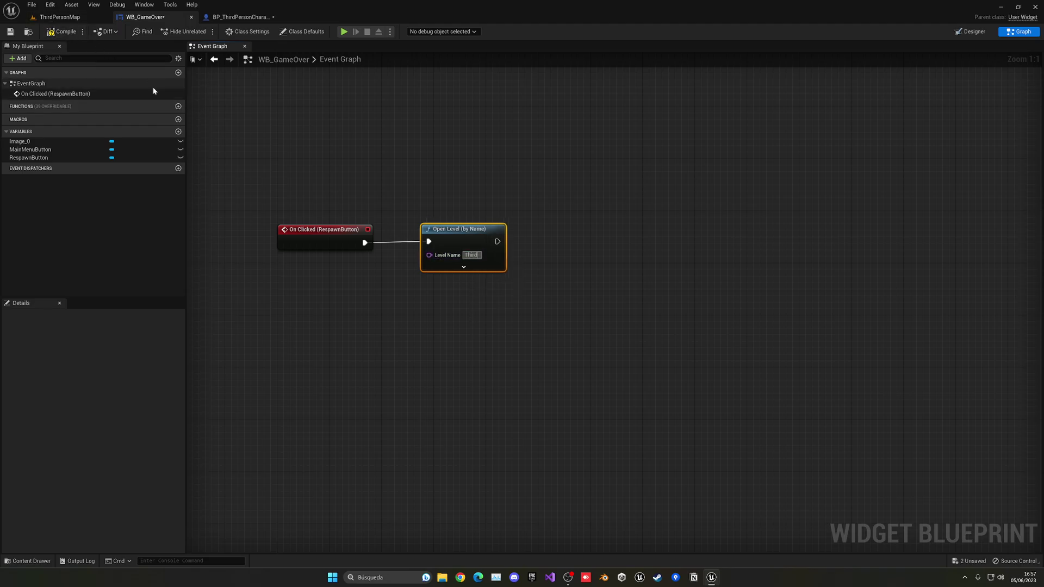
pyautogui.write('ThirdPersonMap')
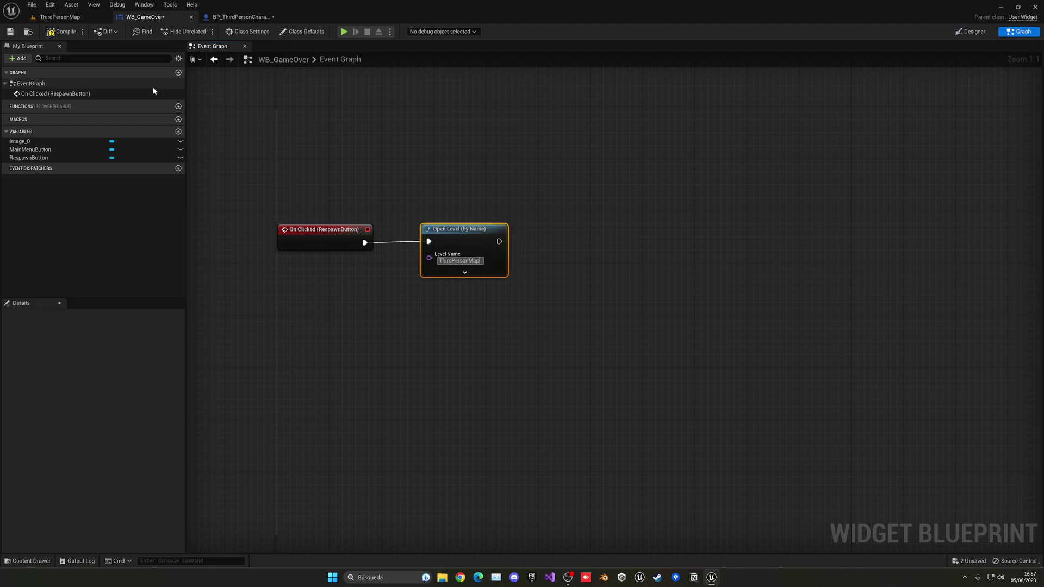
pyautogui.click(483, 311)
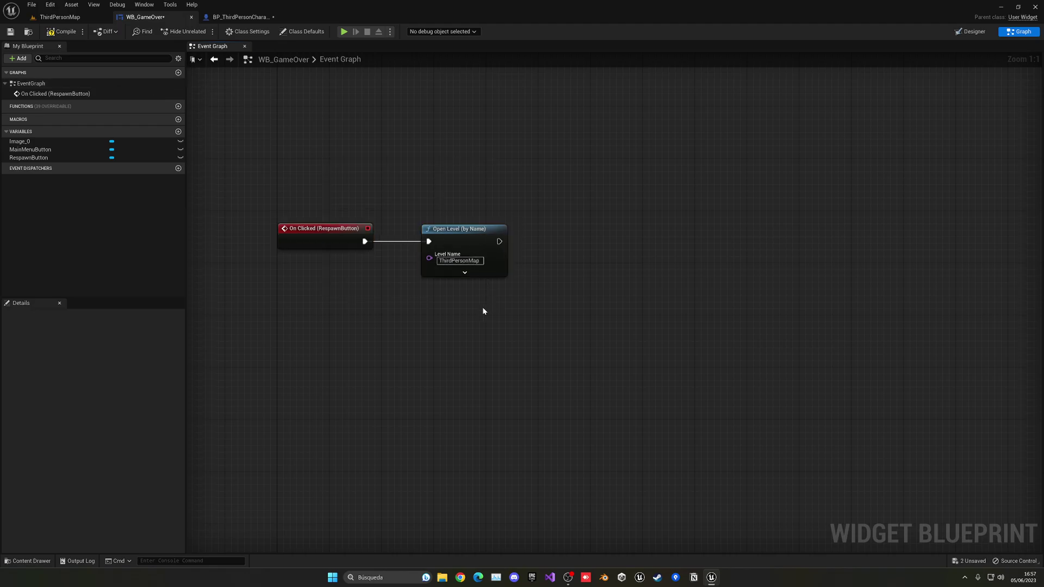
# Step: Add an On Clicked event for MainMenuButton and connect it to an aligned copy of the Open Level node
pyautogui.click(54, 151)
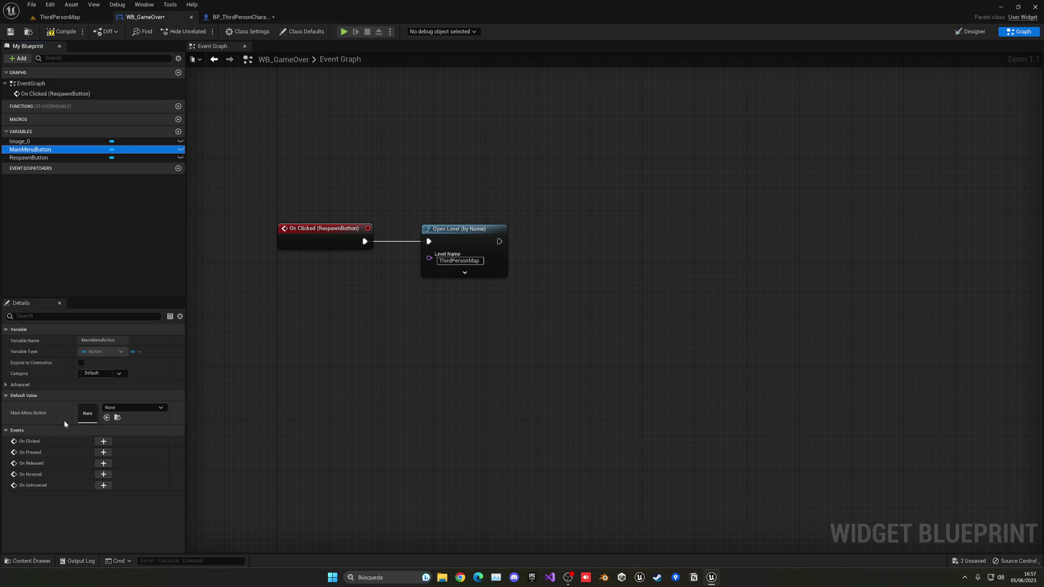
pyautogui.click(103, 442)
pyautogui.click(502, 256)
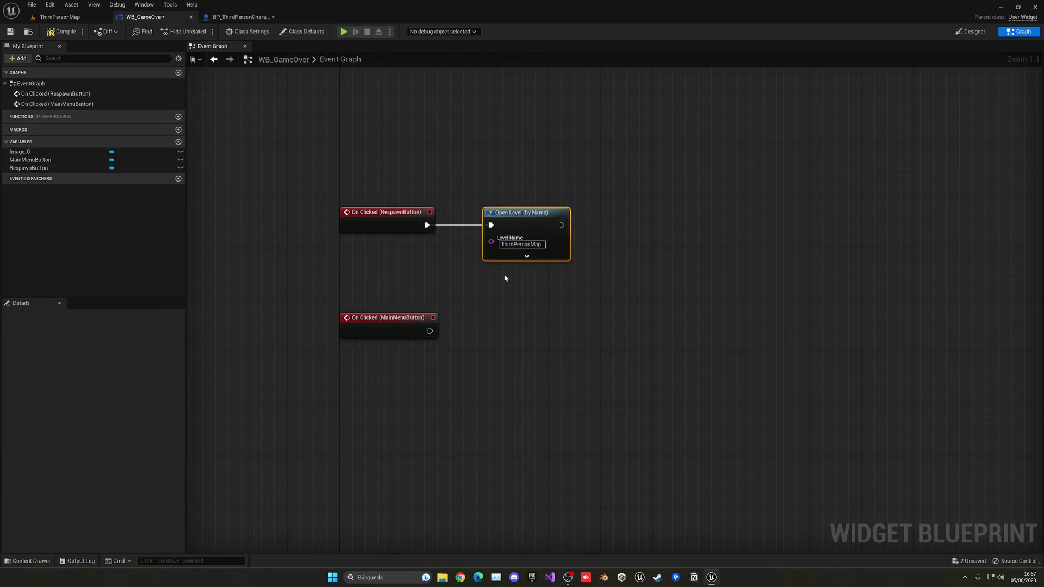
pyautogui.hotkey('ctrl', 'c')
pyautogui.hotkey('ctrl', 'v')
pyautogui.moveTo(476, 342); pyautogui.dragTo(478, 342)
pyautogui.moveTo(504, 343); pyautogui.dragTo(524, 331)
pyautogui.moveTo(420, 295); pyautogui.dragTo(530, 367)
pyautogui.press('q')
pyautogui.click(538, 378)
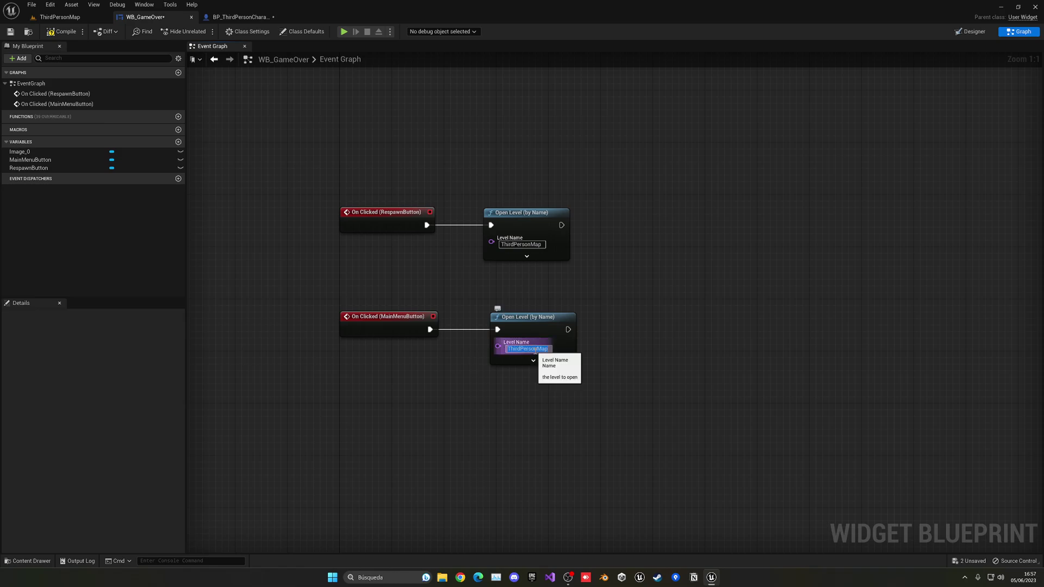
# Step: Set the level name of the MainMenuButton's Open Level node to MainMenu and save the widget blueprint
pyautogui.write('MainMenu')
pyautogui.moveTo(605, 367); pyautogui.dragTo(574, 368, button='right')
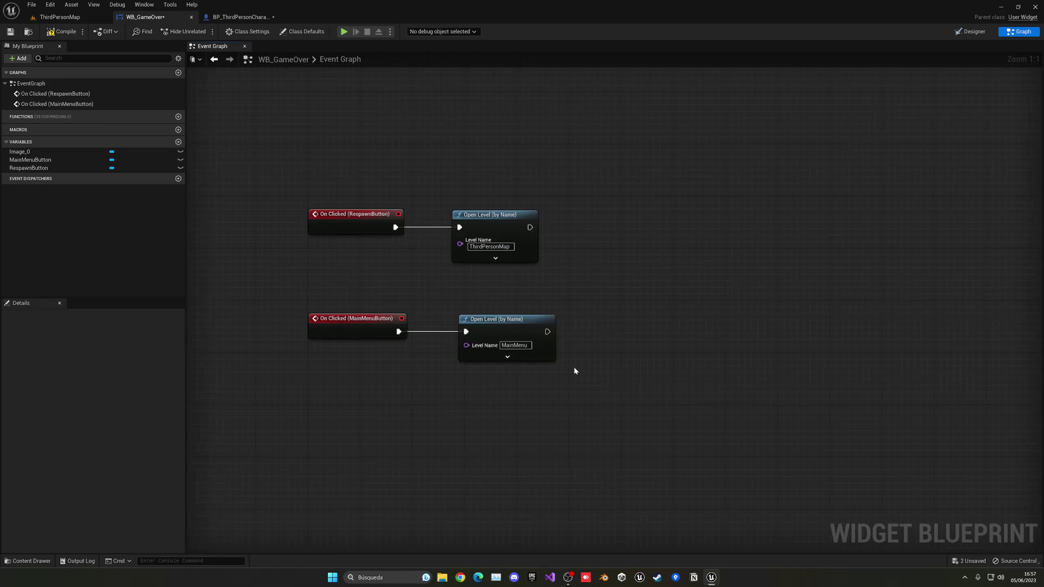
pyautogui.click(9, 32)
# Step: Playtest ThirdPersonMap: trigger the game over widget, respawn with its button, and stop the session
pyautogui.click(60, 17)
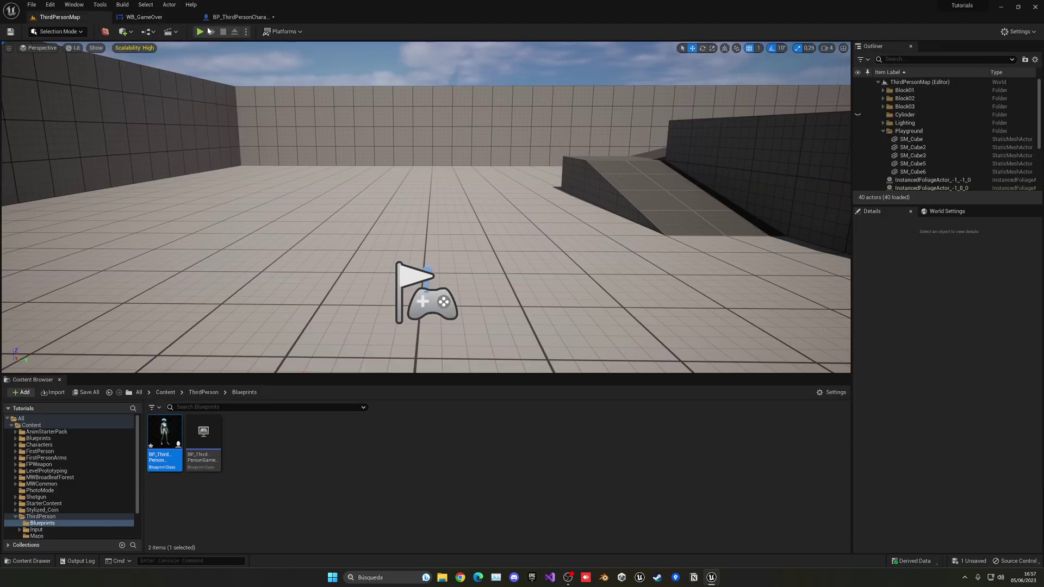
pyautogui.click(205, 31)
pyautogui.press('w')
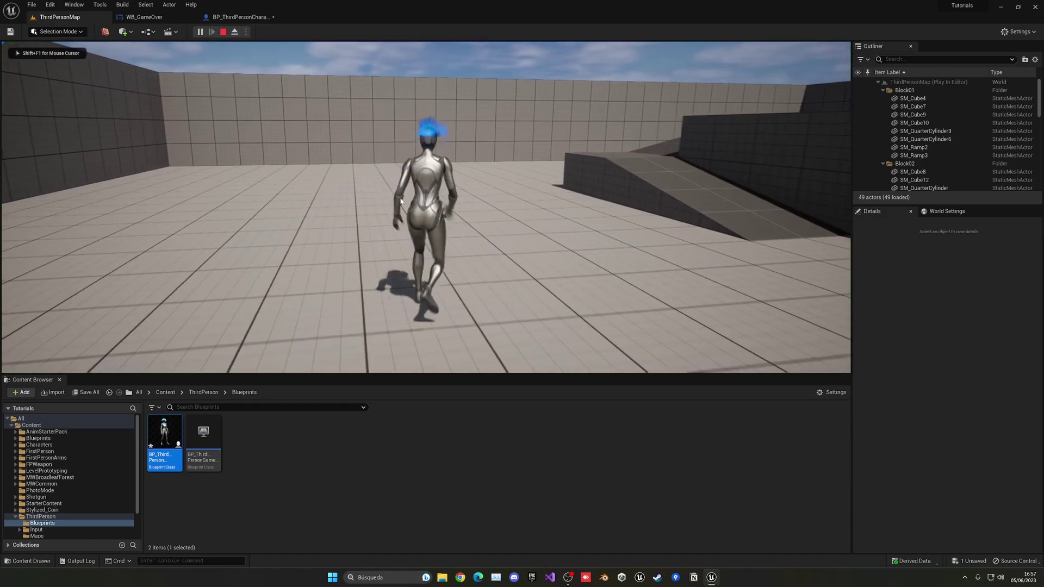
pyautogui.press('1')
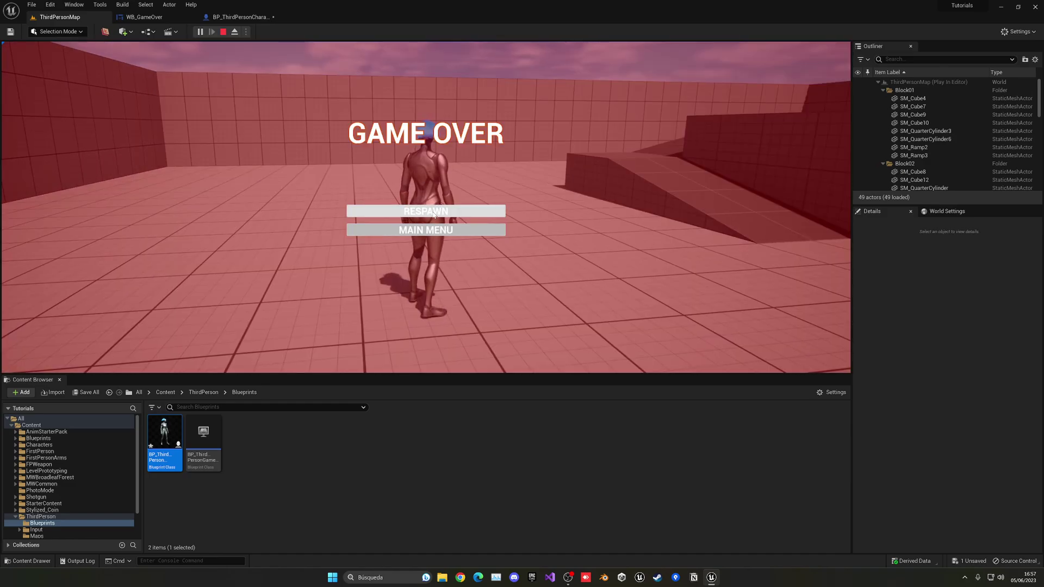
pyautogui.click(433, 213)
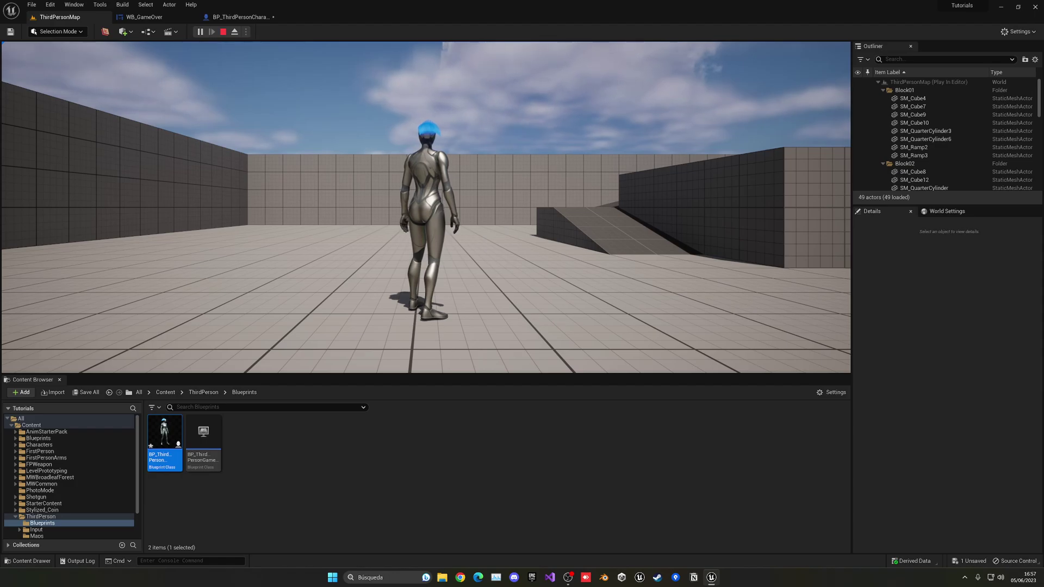
pyautogui.press('Escape')
# Step: Copy the Get Player Controller, Set Show Mouse Cursor and Set Input Mode UI Only nodes in the BP_ThirdPersonCharacter event graph
pyautogui.click(239, 17)
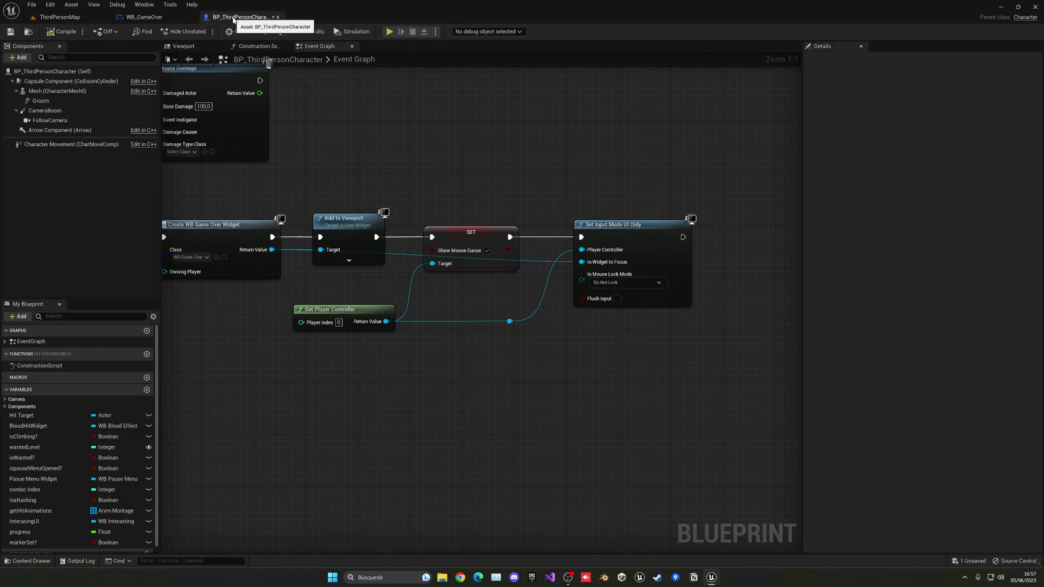
pyautogui.moveTo(472, 227); pyautogui.dragTo(437, 202, button='right')
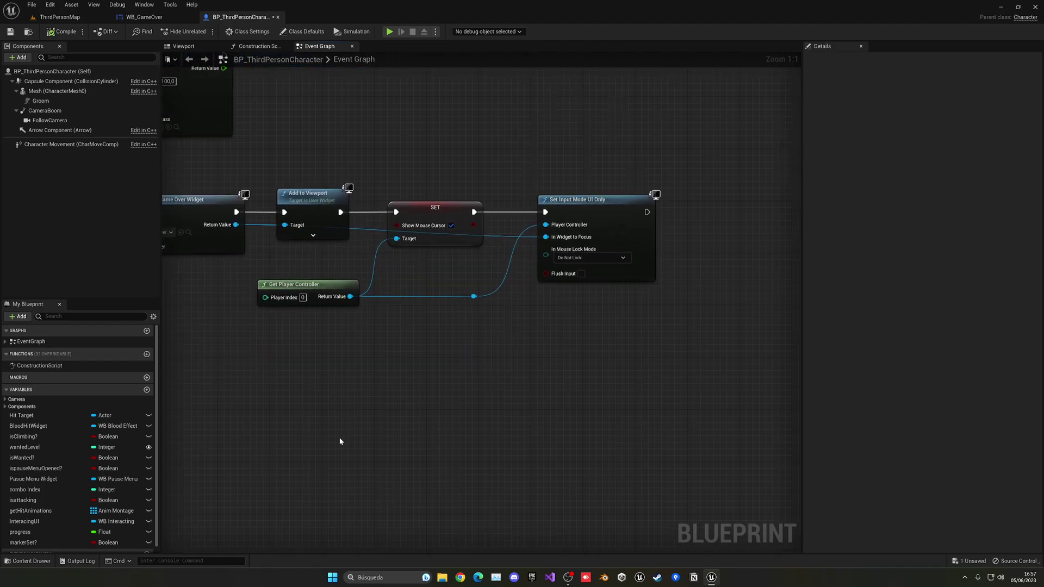
pyautogui.moveTo(246, 331); pyautogui.dragTo(552, 256)
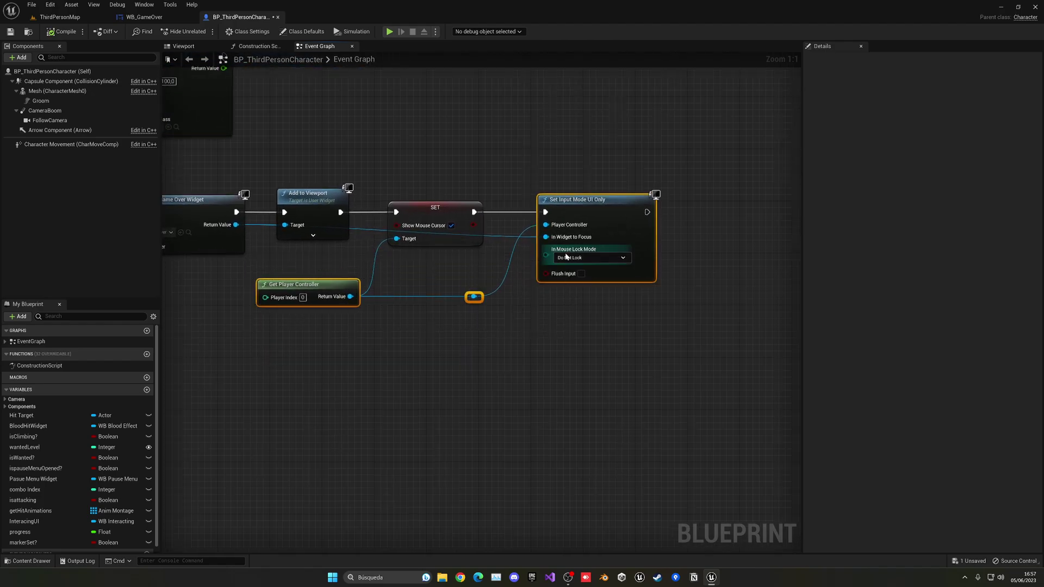
pyautogui.keyDown('shift'); pyautogui.click(449, 205); pyautogui.keyUp('shift')
pyautogui.scroll(-13, 438, 348)
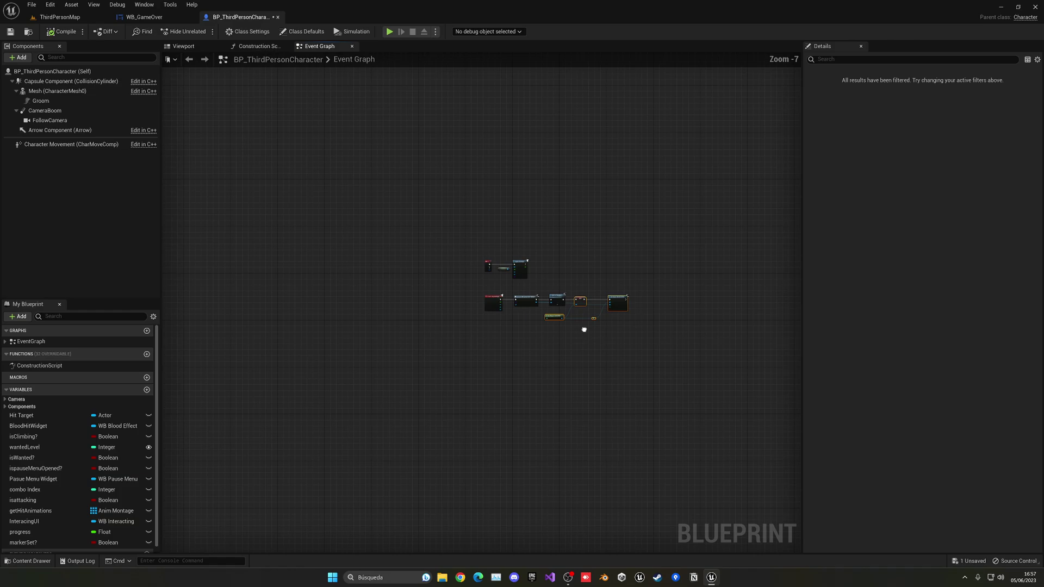
# Step: Delete the IA_Interact nodes beside Add Mapping Context and the neighbouring input event group with its delay node
pyautogui.scroll(7, 501, 256)
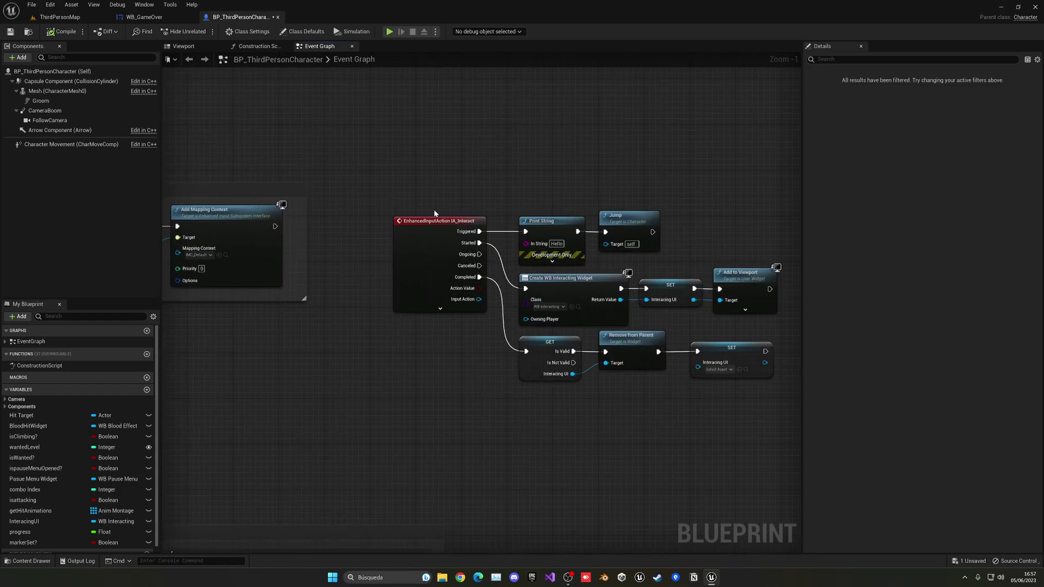
pyautogui.scroll(-4, 373, 159)
pyautogui.moveTo(372, 152); pyautogui.dragTo(501, 261)
pyautogui.press('Delete')
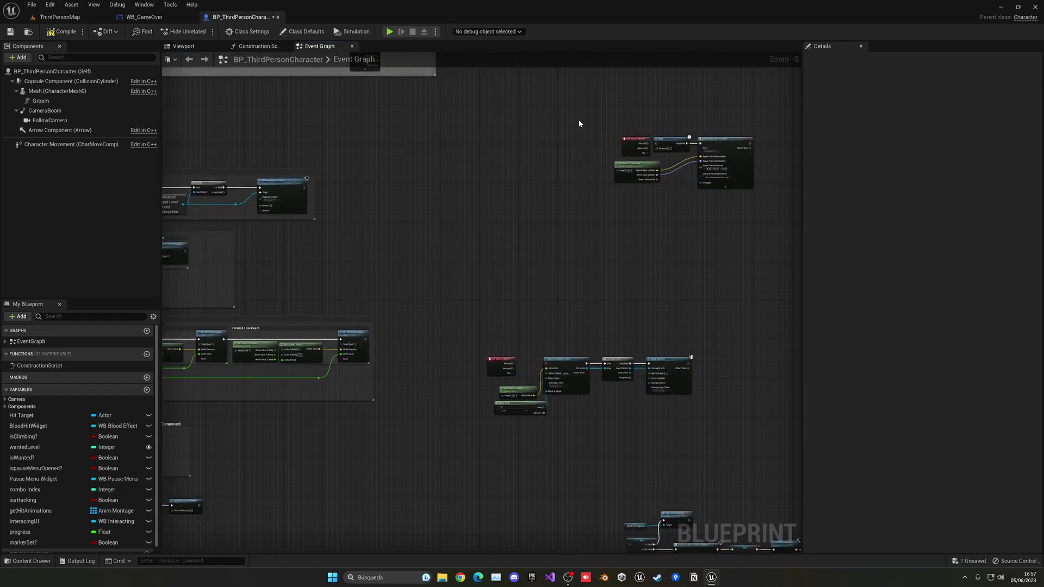
pyautogui.moveTo(582, 119); pyautogui.dragTo(746, 220)
pyautogui.press('Delete')
# Step: Paste the copied mouse cursor and input mode nodes beside Add Mapping Context and connect its execution output to the SET node
pyautogui.moveTo(577, 144); pyautogui.dragTo(509, 232, button='right')
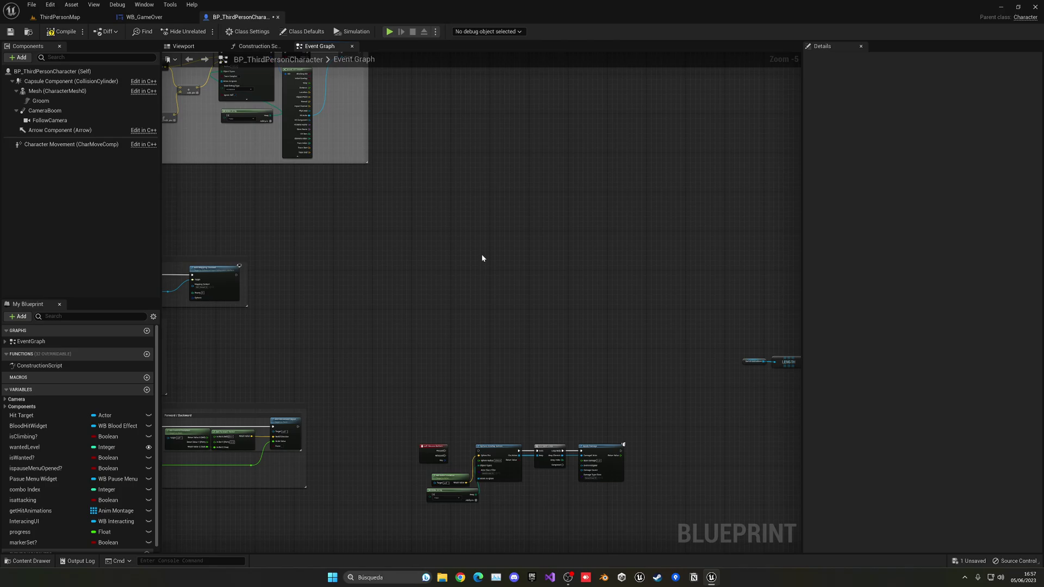
pyautogui.hotkey('ctrl', 'v')
pyautogui.scroll(3, 425, 286)
pyautogui.moveTo(424, 288); pyautogui.dragTo(566, 227, button='right')
pyautogui.moveTo(328, 234); pyautogui.dragTo(429, 229, button='right')
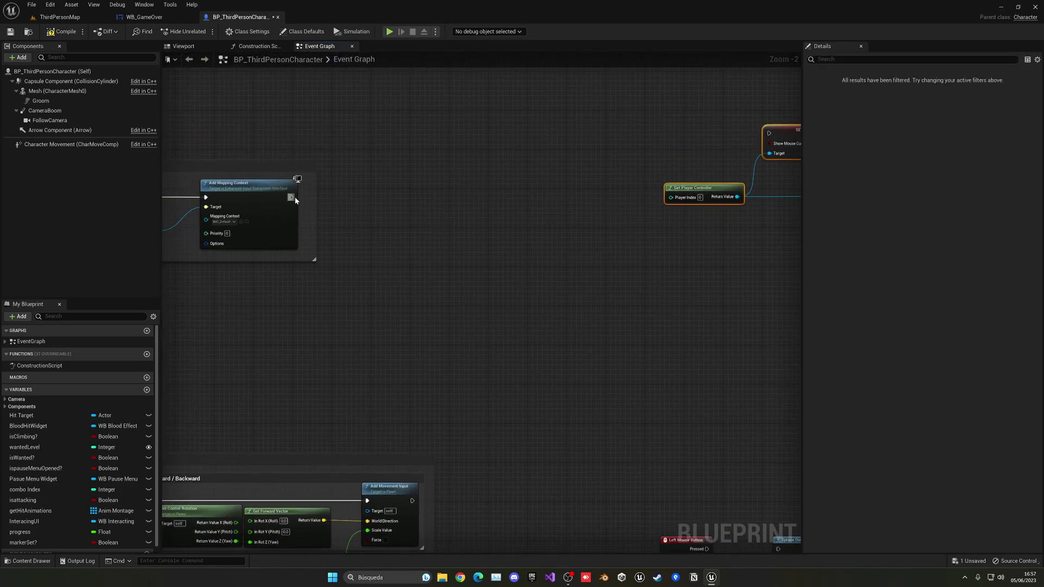
pyautogui.moveTo(294, 198); pyautogui.dragTo(468, 188)
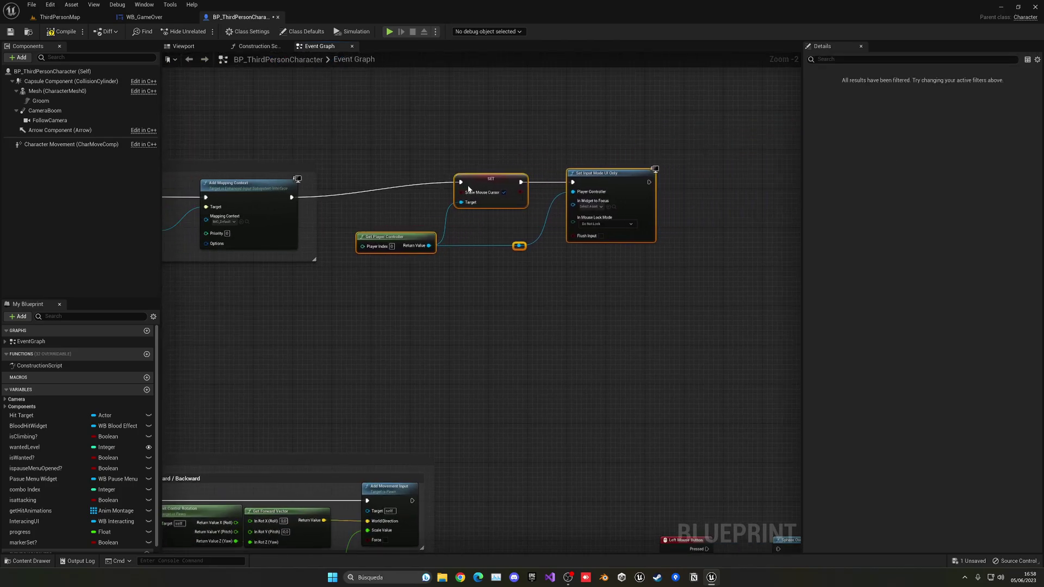
# Step: Turn off Show Mouse Cursor in the pasted SET node and delete the pasted Set Input Mode UI Only node
pyautogui.scroll(2, 468, 174)
pyautogui.click(411, 233)
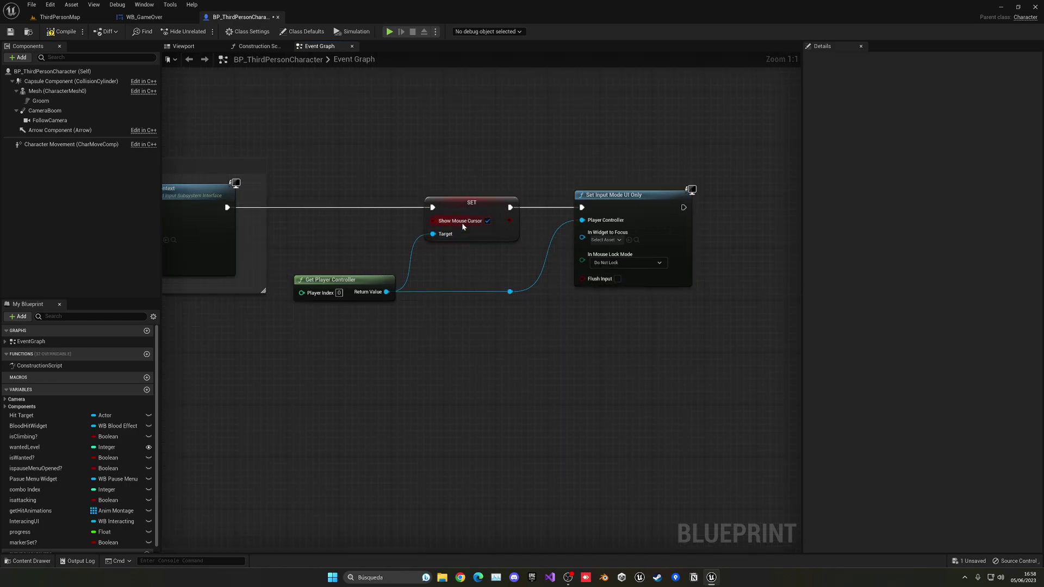
pyautogui.click(575, 244)
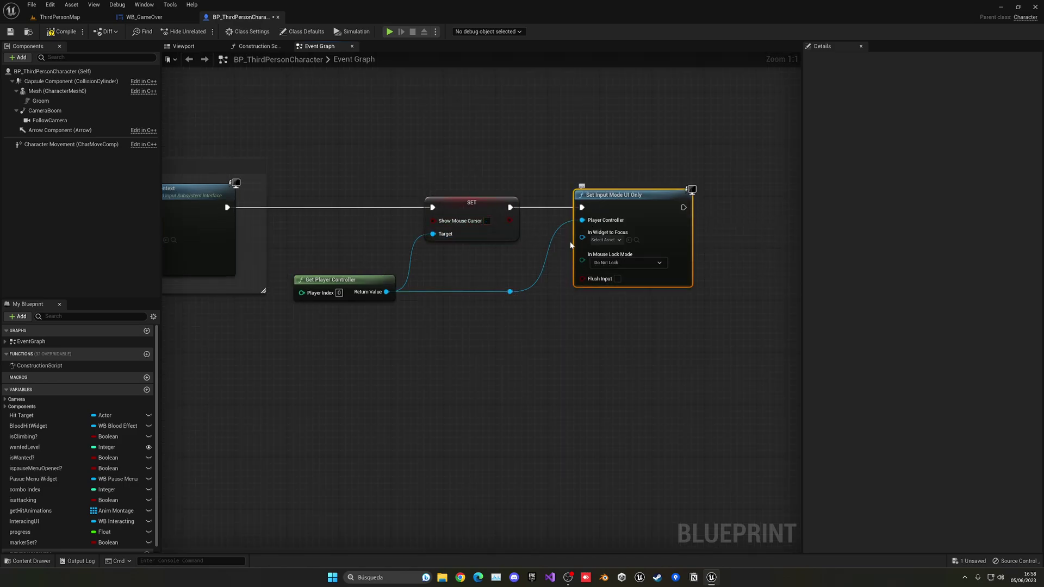
pyautogui.press('Delete')
# Step: Add a Set Input Mode Game Only node for the player controller and connect it after the SET node
pyautogui.moveTo(510, 291); pyautogui.dragTo(562, 231)
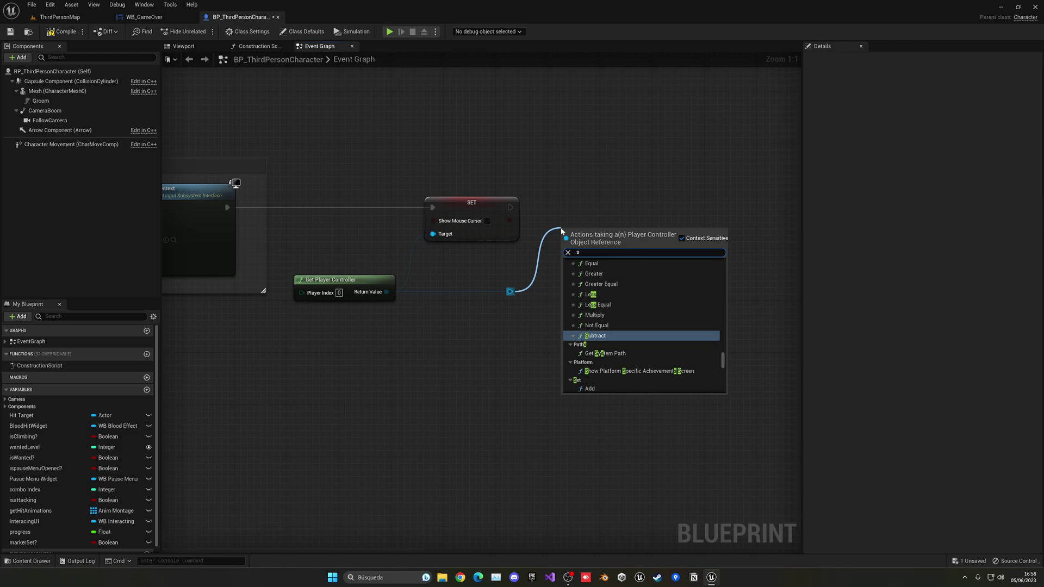
pyautogui.write('set inpu')
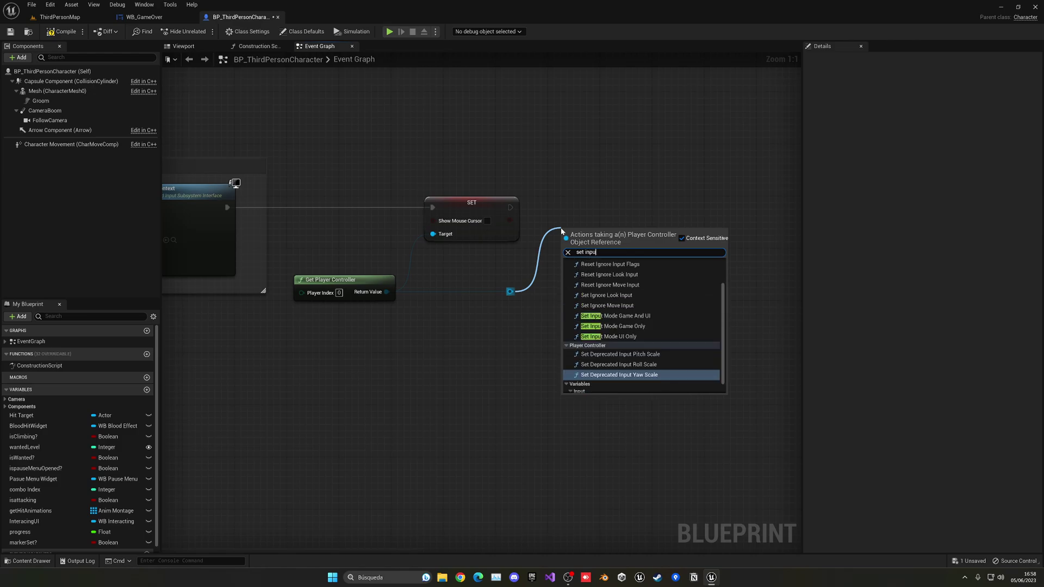
pyautogui.click(612, 327)
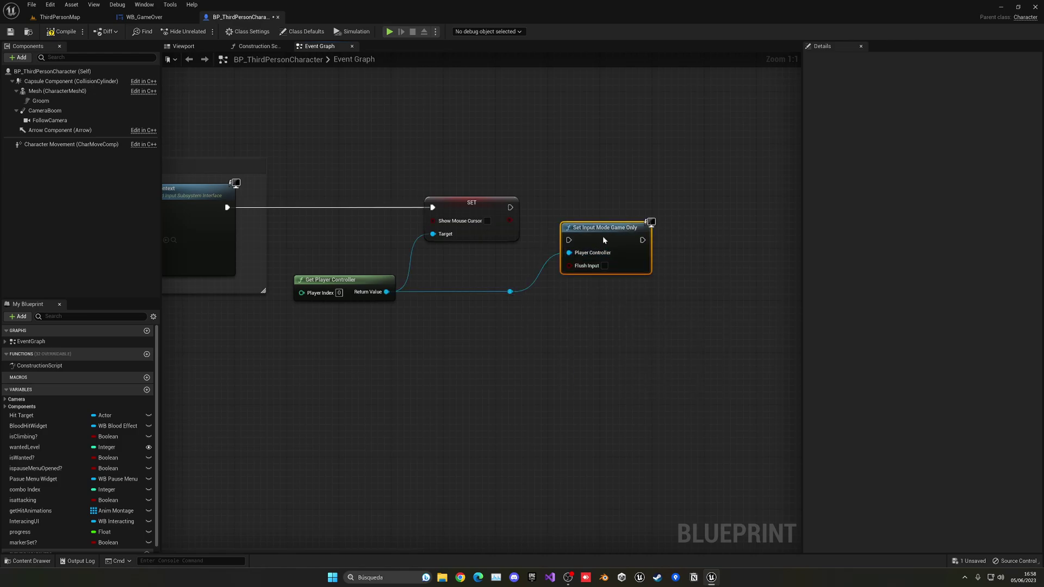
pyautogui.moveTo(510, 207); pyautogui.dragTo(606, 239)
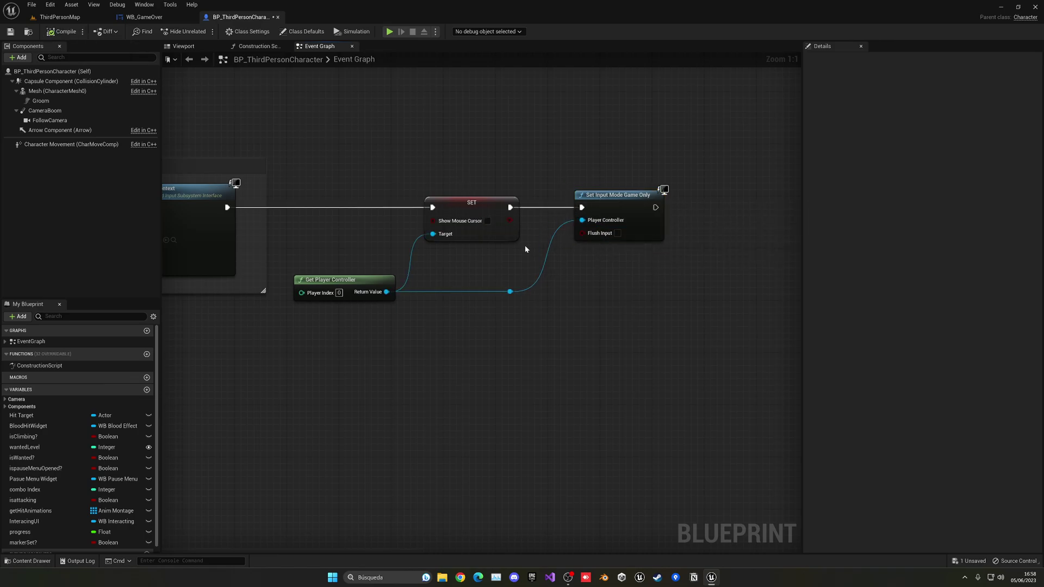
# Step: Add a Set Simulate Physics node for the Mesh after the game over Set Input Mode UI Only node, with Simulate enabled
pyautogui.scroll(-12, 352, 92)
pyautogui.scroll(11, 415, 202)
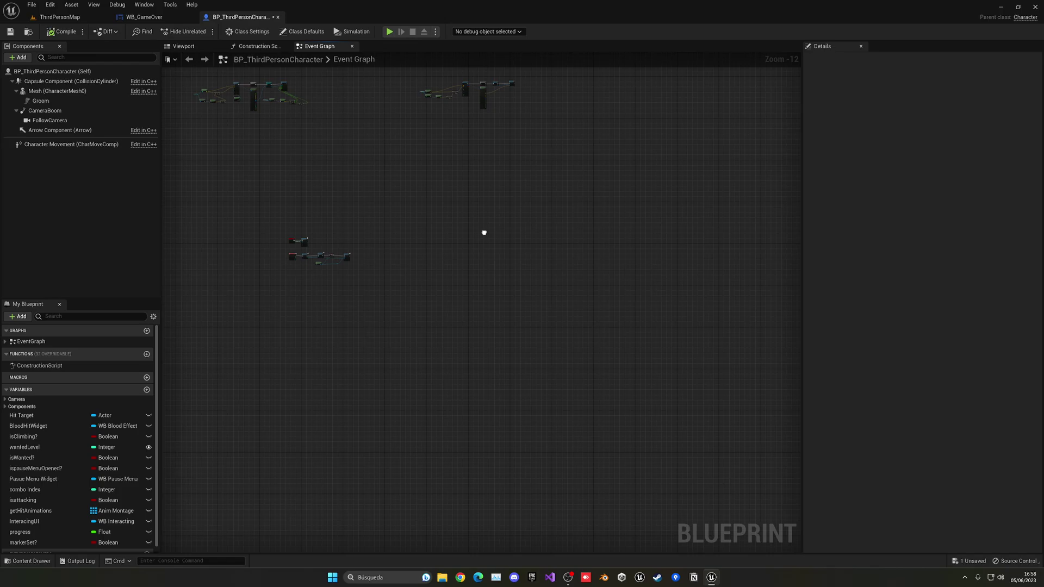
pyautogui.scroll(1, 319, 269)
pyautogui.moveTo(478, 281); pyautogui.dragTo(327, 288, button='right')
pyautogui.moveTo(496, 297); pyautogui.dragTo(274, 295, button='right')
pyautogui.moveTo(396, 296); pyautogui.dragTo(314, 314, button='right')
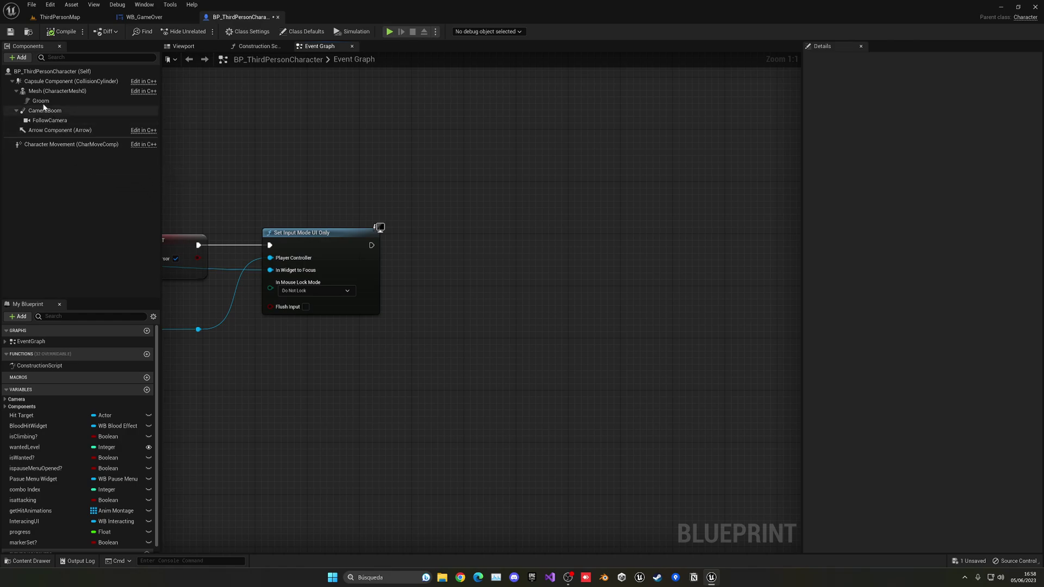
pyautogui.moveTo(57, 91); pyautogui.dragTo(412, 235)
pyautogui.write('set sm')
pyautogui.press('BackSpace')
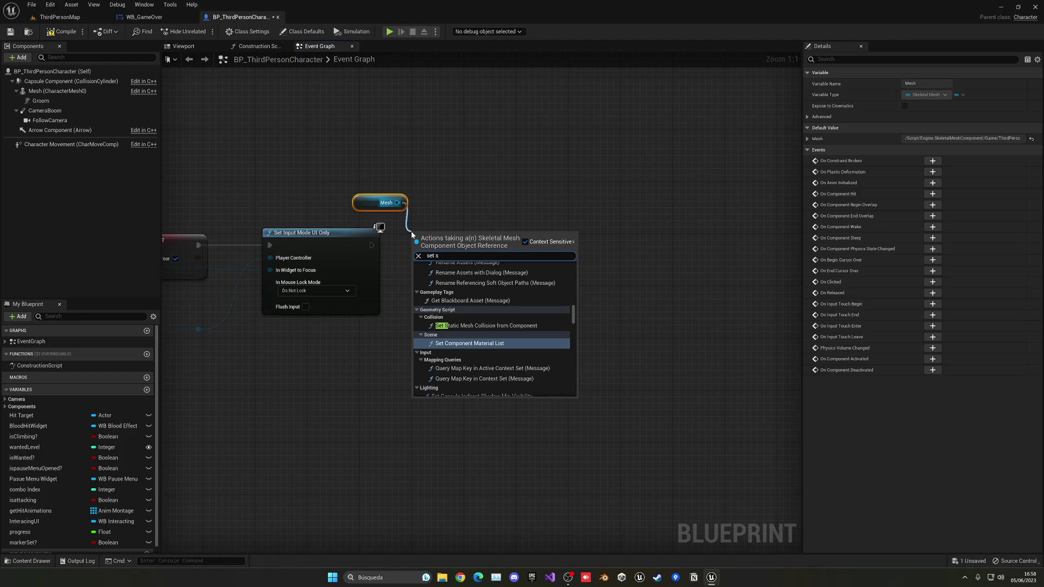
pyautogui.write('imul')
pyautogui.press('Return')
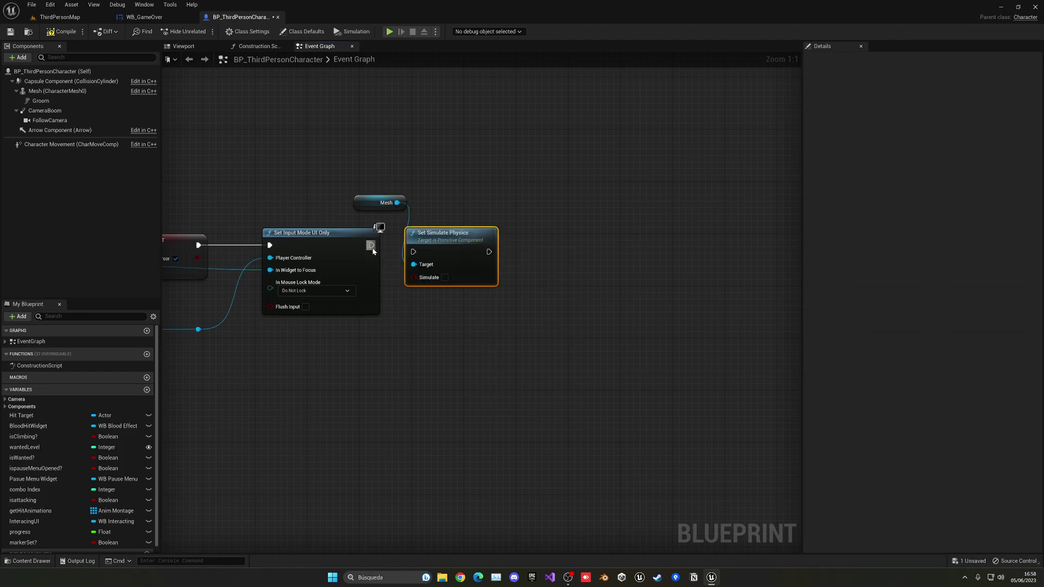
pyautogui.click(451, 271)
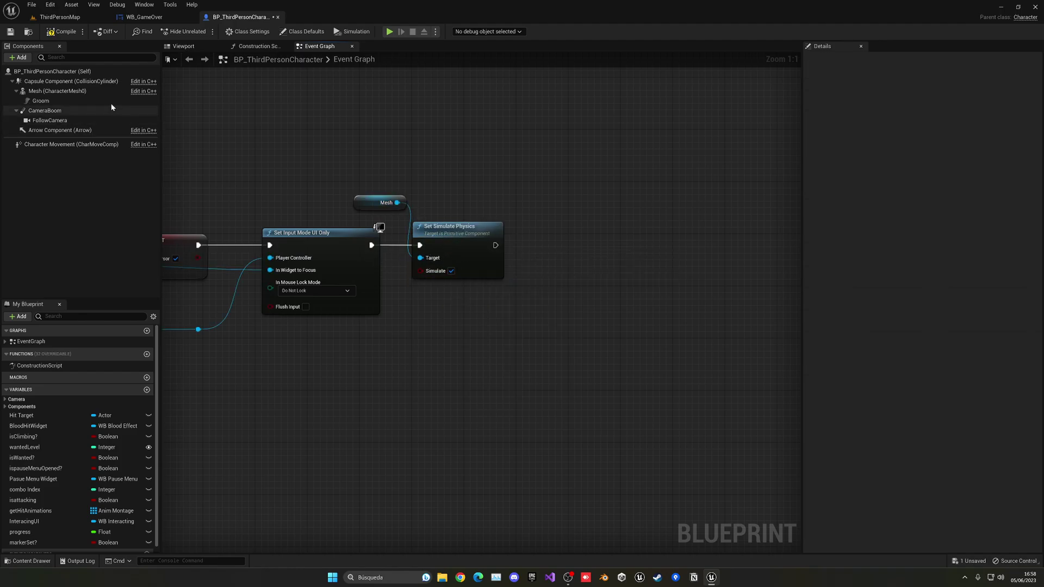
# Step: Set the Mesh component's collision preset to PhysicsActor
pyautogui.click(57, 91)
pyautogui.scroll(-10, 896, 302)
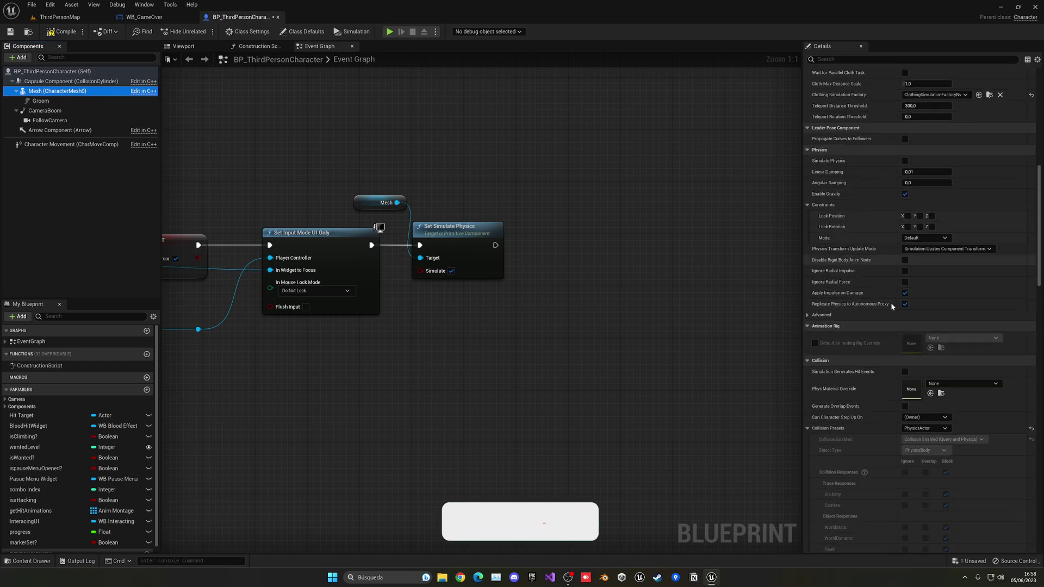
pyautogui.scroll(-4, 891, 302)
pyautogui.click(924, 324)
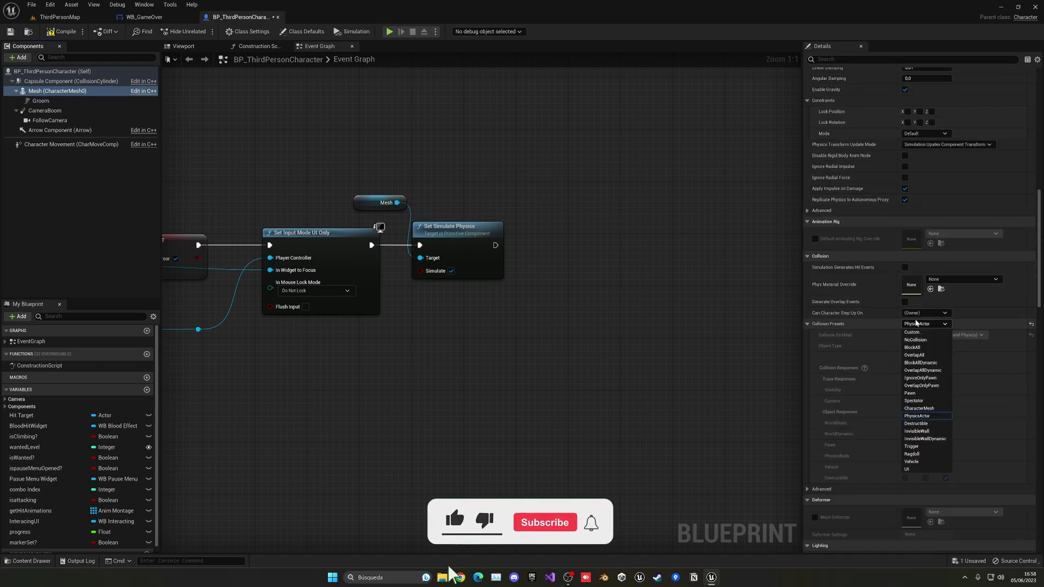
pyautogui.click(928, 417)
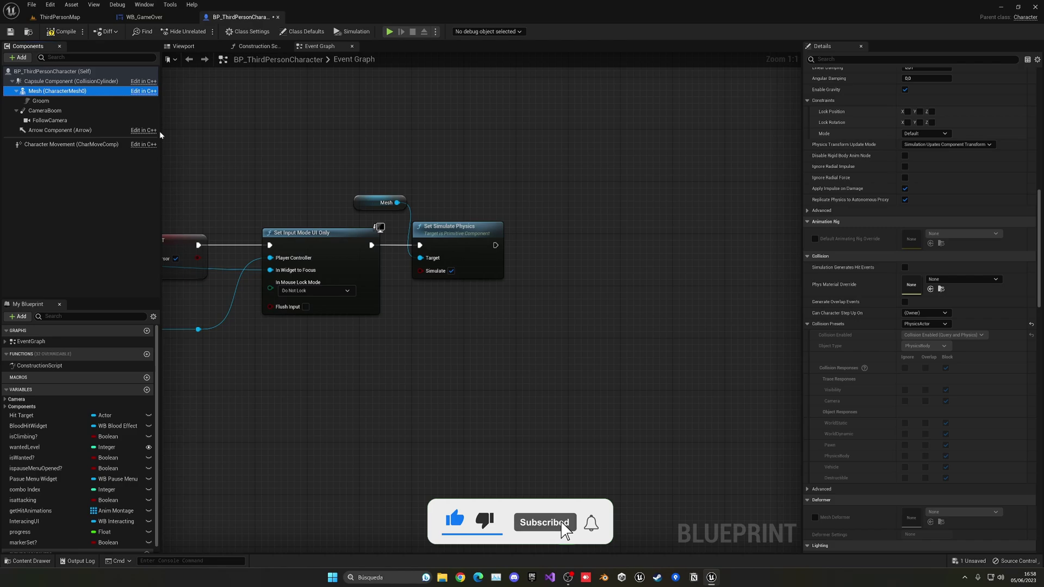
# Step: Set the Capsule Component's collision preset to IgnoreOnlyPawn and save the character blueprint
pyautogui.click(66, 81)
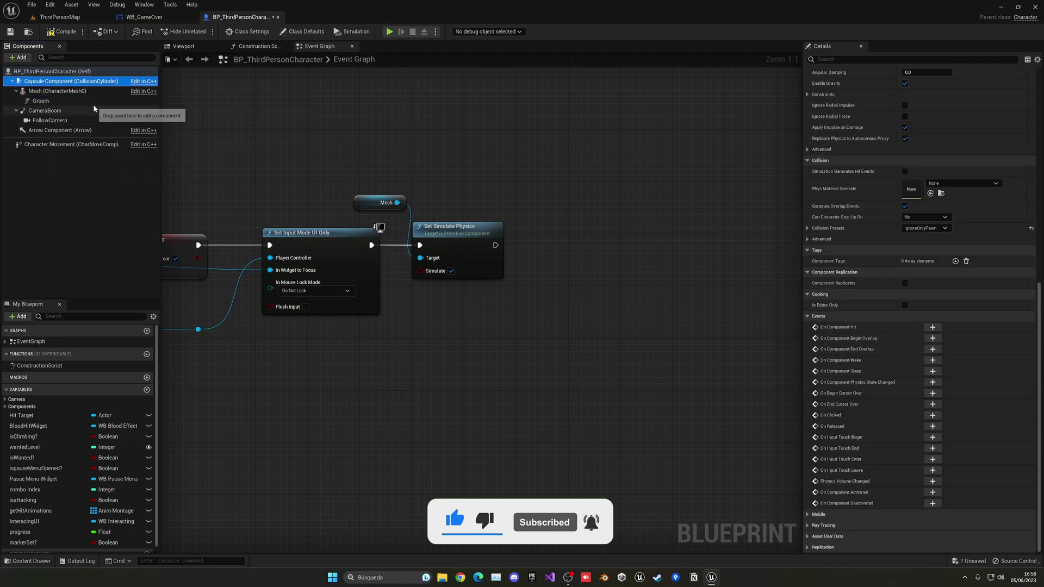
pyautogui.click(926, 227)
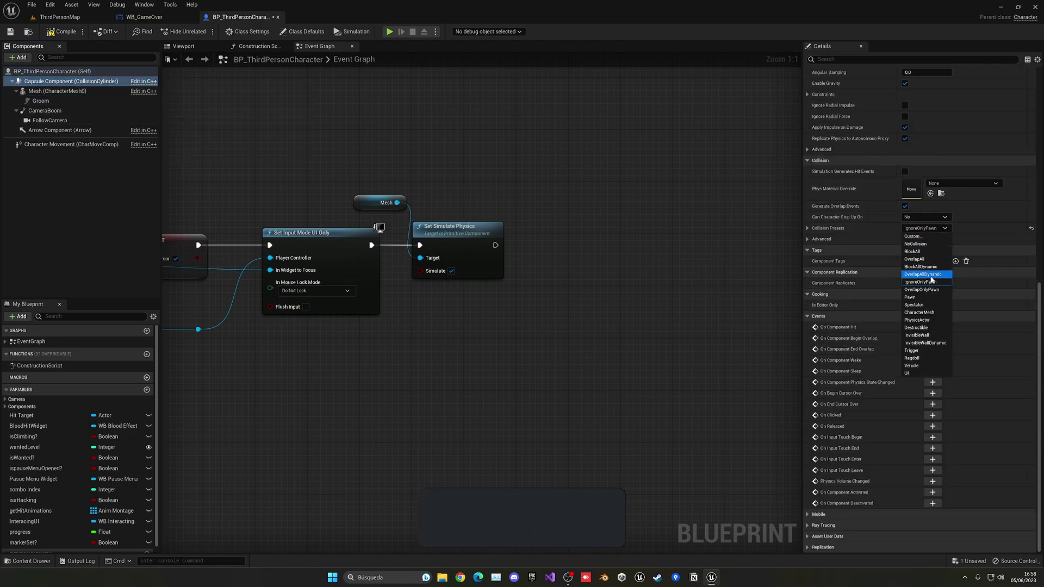
pyautogui.click(920, 282)
pyautogui.scroll(-5, 530, 257)
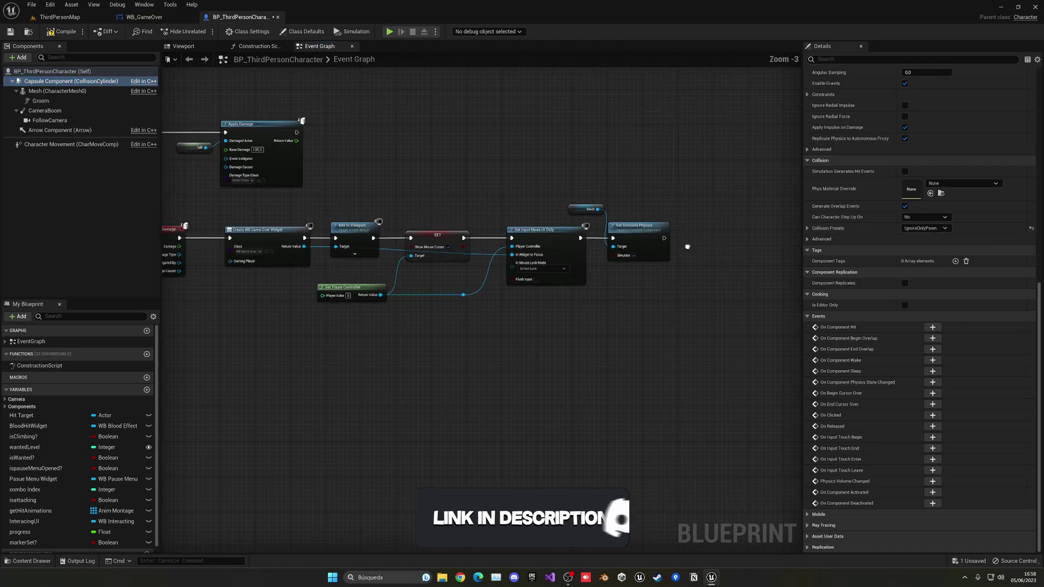
pyautogui.click(10, 31)
# Step: Playtest ThirdPersonMap in full screen: move the character, trigger the game over screen and respawn
pyautogui.click(58, 17)
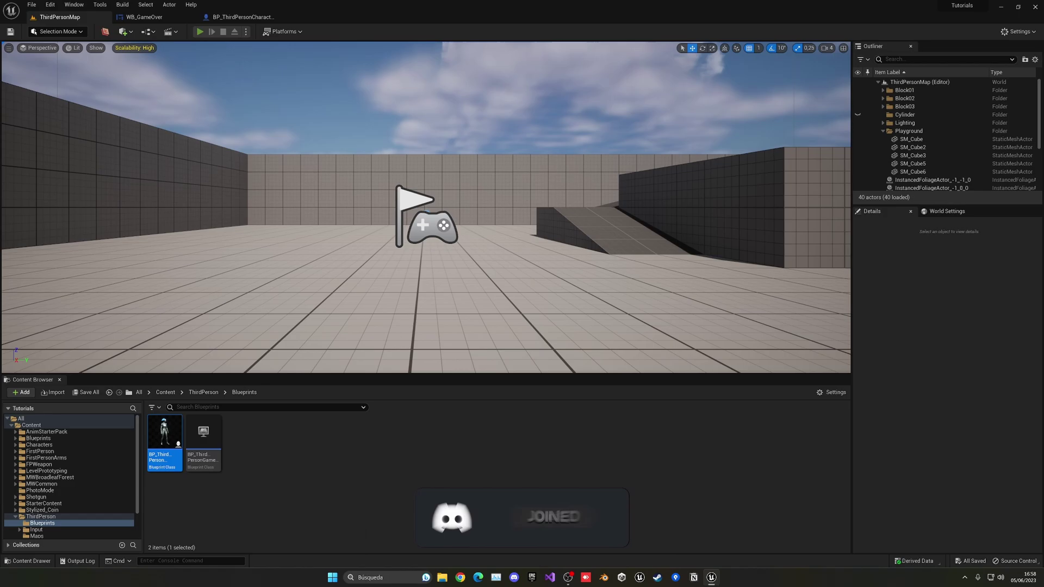
pyautogui.hotkey('alt', 'p')
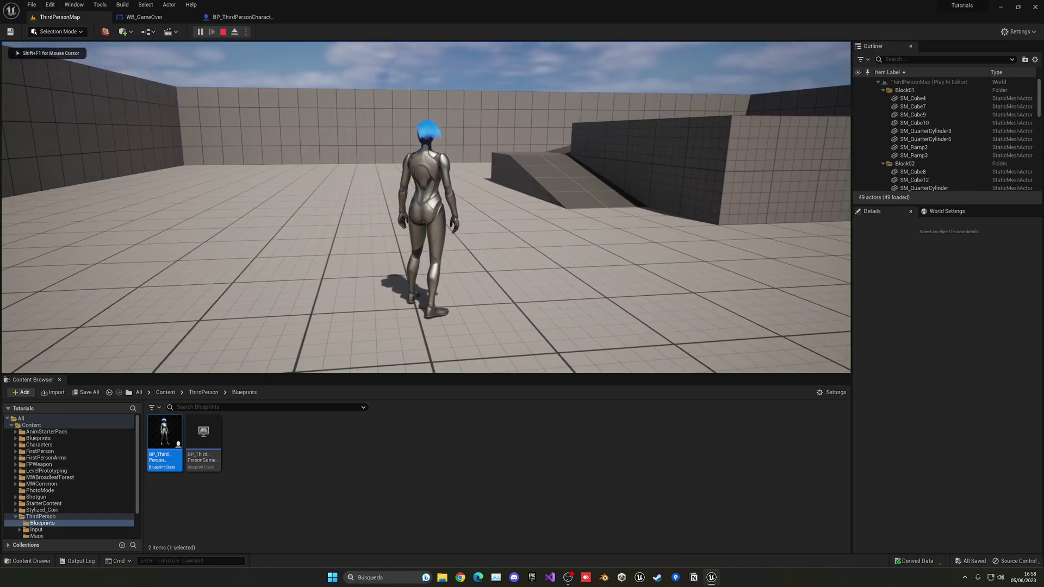
pyautogui.press('F11')
pyautogui.press('a')
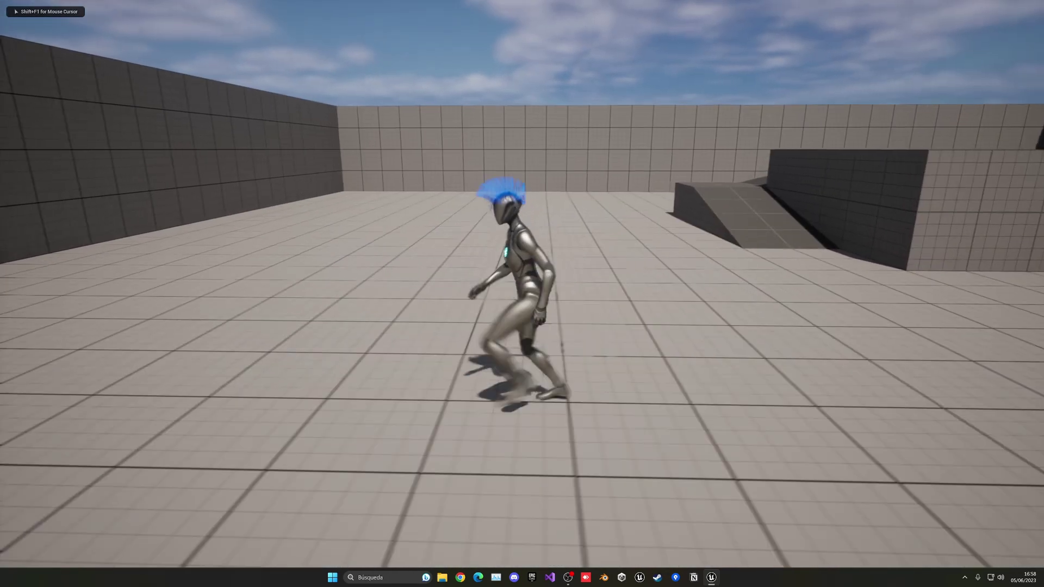
pyautogui.press('w')
pyautogui.press('a')
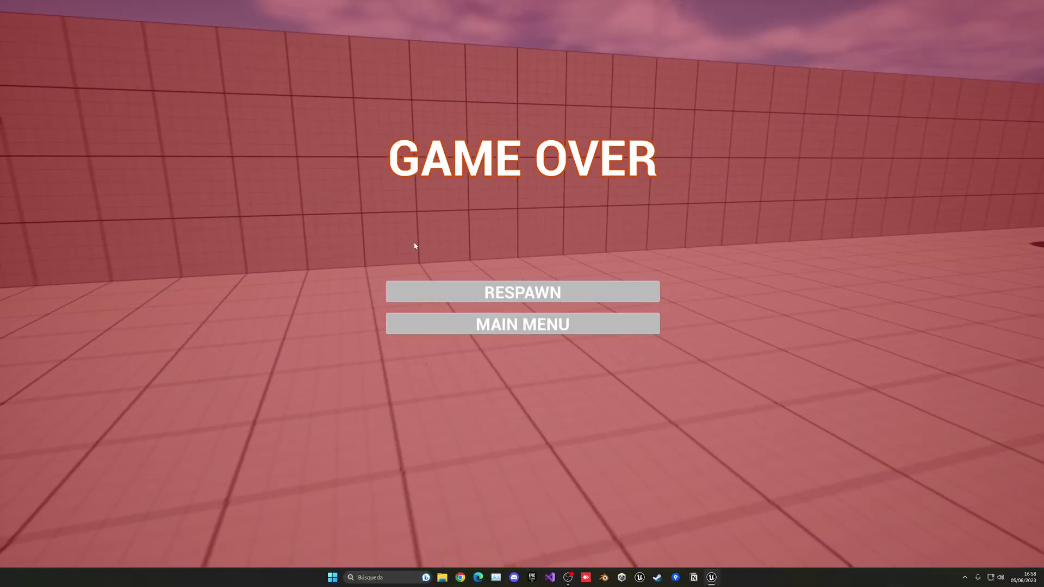
pyautogui.click(511, 292)
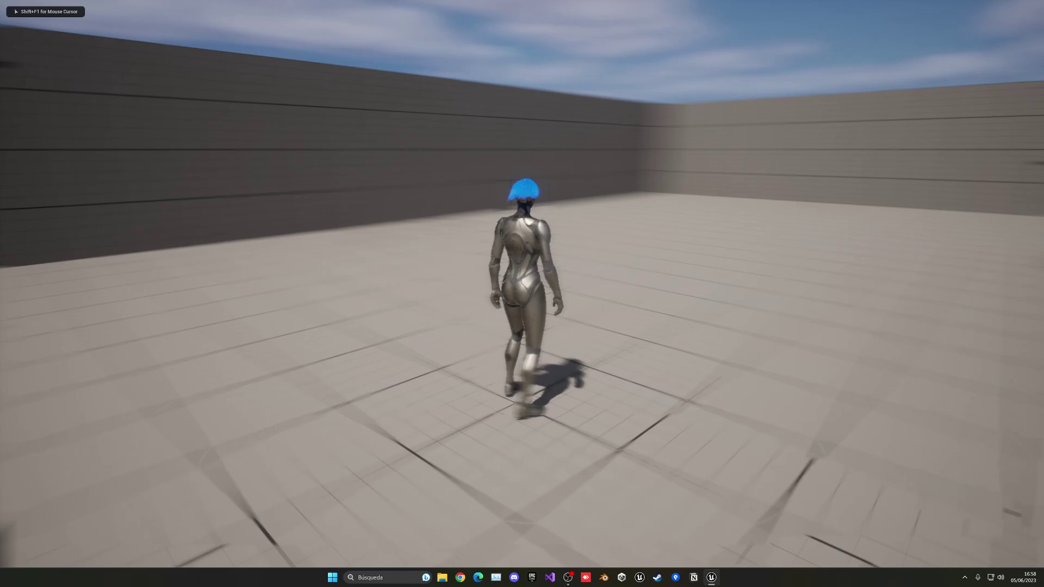
# Step: Run around with the respawned character, trigger the game over screen again and respawn once more
pyautogui.press('w')
pyautogui.press('a')
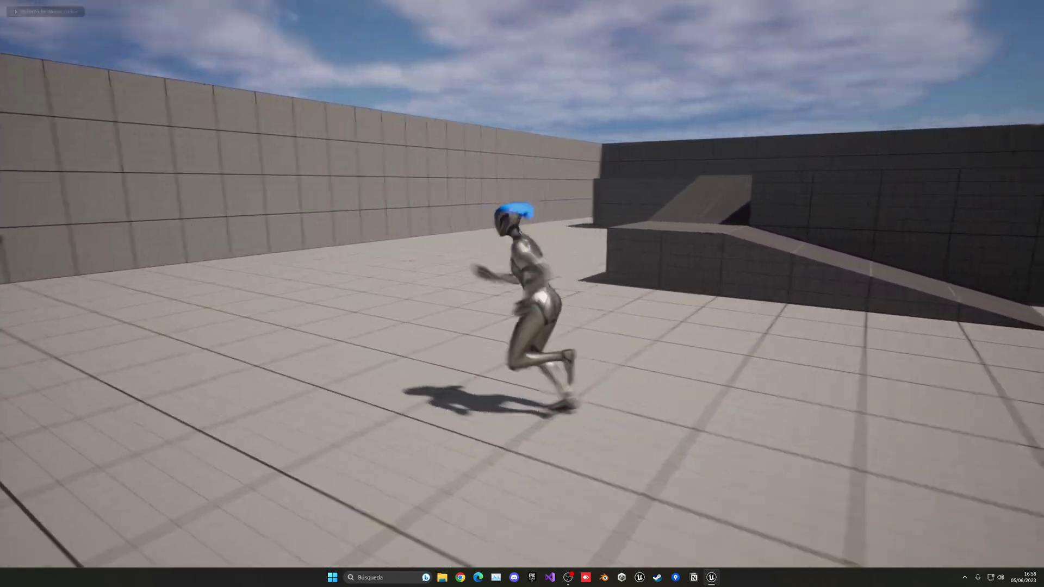
pyautogui.press('w')
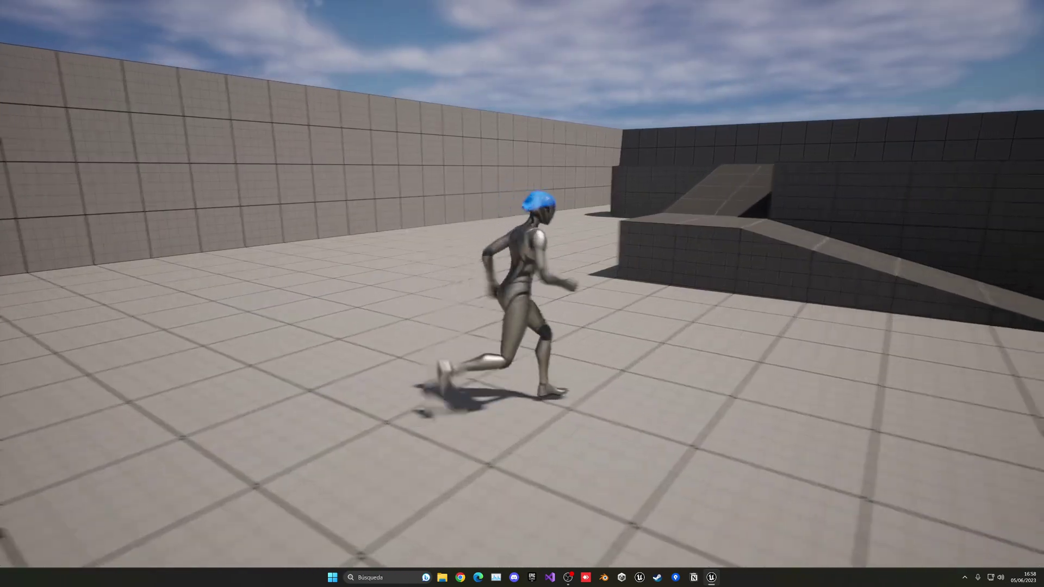
pyautogui.press('w')
pyautogui.press('k')
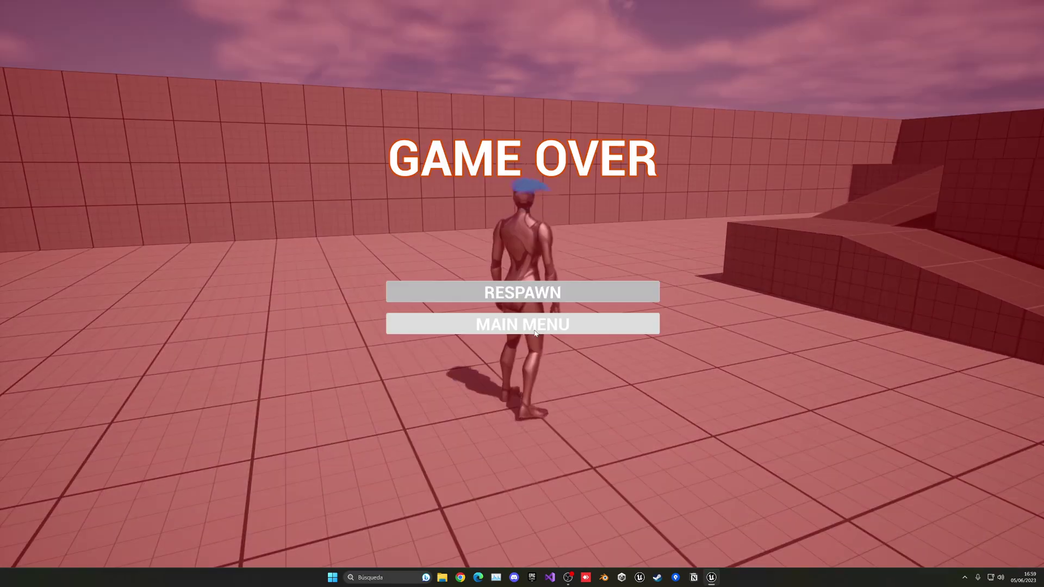
pyautogui.click(513, 294)
pyautogui.press('w')
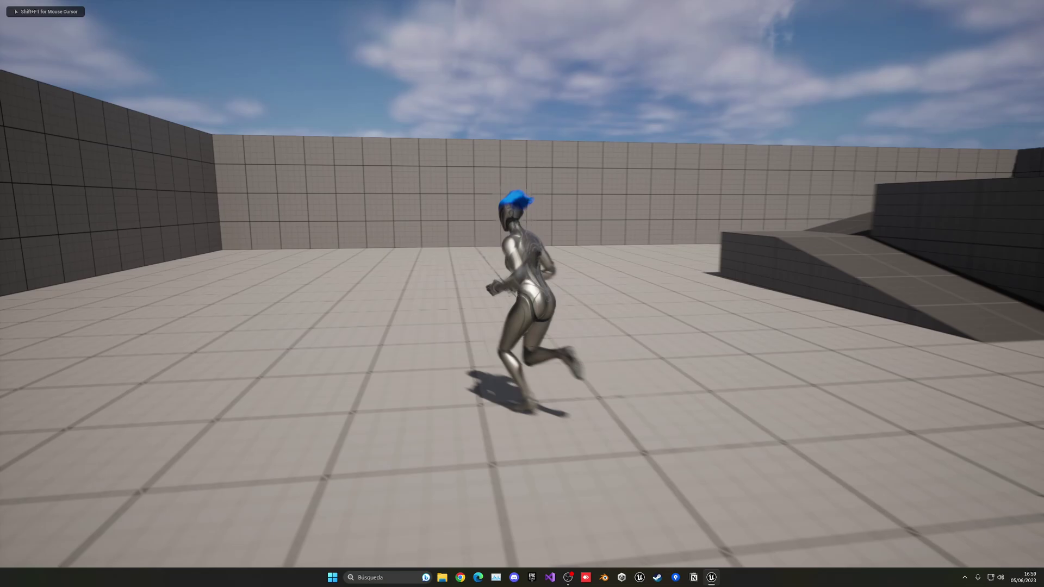